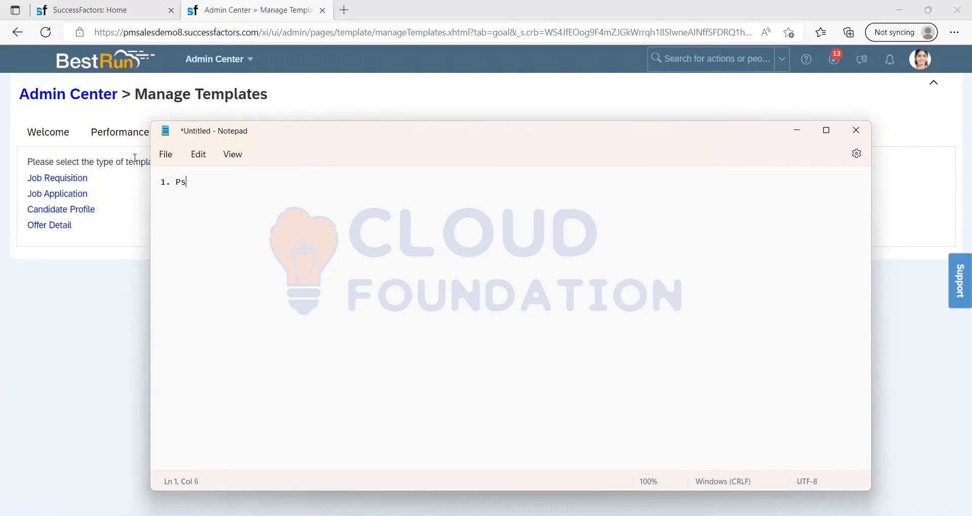
- Complete the first note item as "Position Management" and add the number 2 on a new line
type("sition Management")
key("Return")
type("2.")
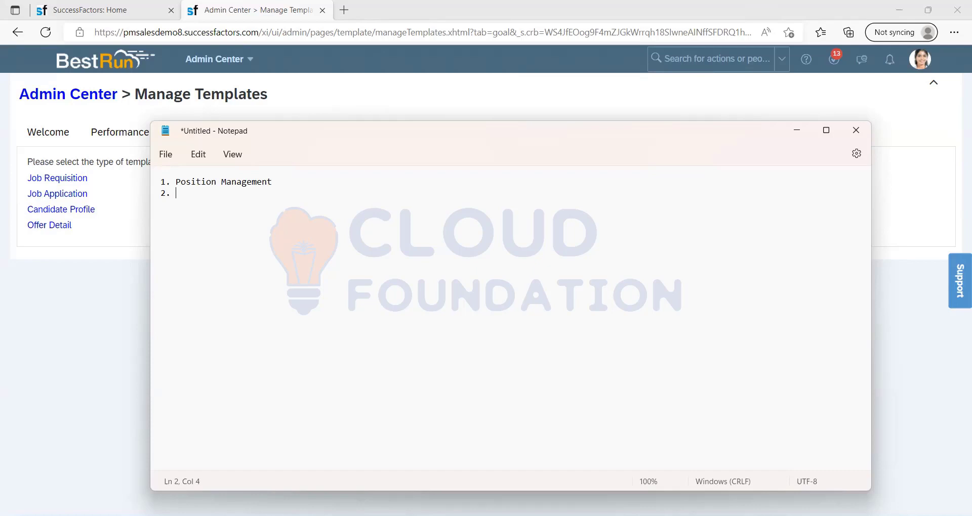
key("Up")
key("Right")
key("Right")
key("Right")
key("Right")
key("Right")
key("Right")
key("Right")
key("Right")
key("Right")
key("Right")
key("Right")
key("Right")
key("Right")
key("Right")
key("Right")
key("Right")
key("Right")
key("Right")
key("Down")
left_click(285, 183)
key("Return")
key("BackSpace")
key("Down")
- Write "Agency setup" as the second list item and "Emplyee Referral" as the third
type("Agency setup")
key("Return")
type("3. Emplyee Refera")
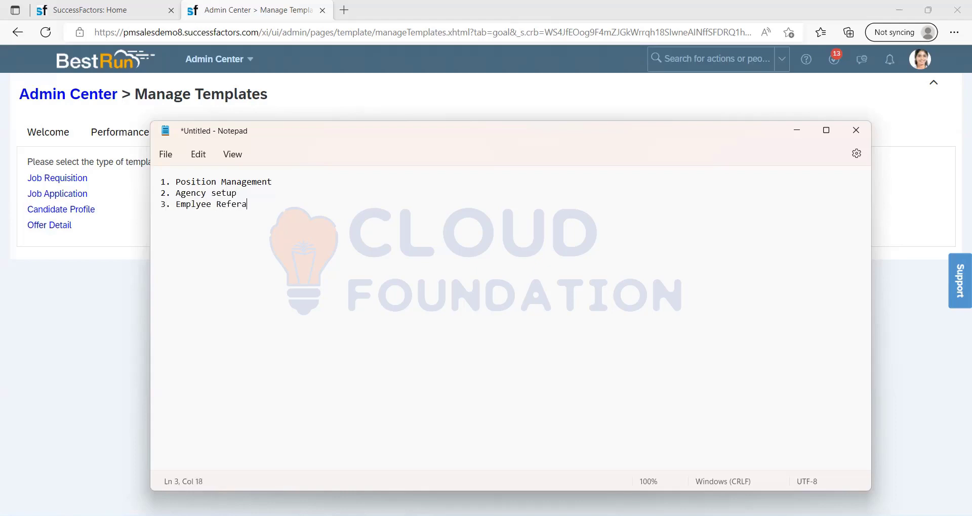
key("BackSpace")
type("ral")
key("Return")
- Replace the whole list with the single line "1. Position Management -"
key("ctrl+a")
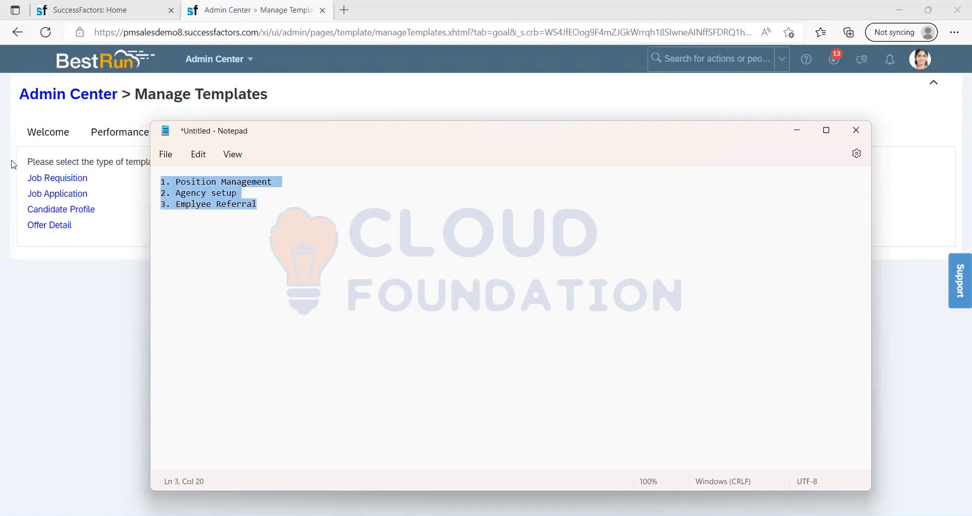
key("BackSpace")
type("1.")
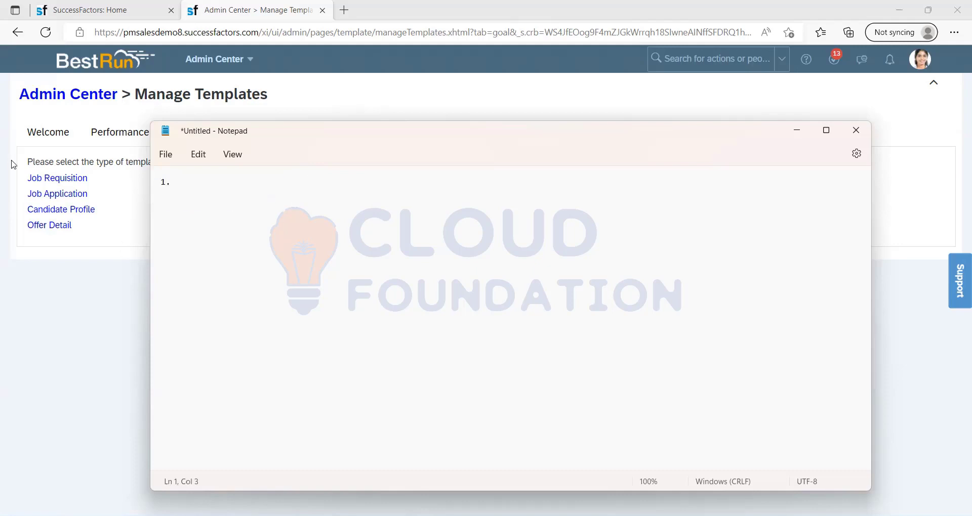
type(" Position Management -")
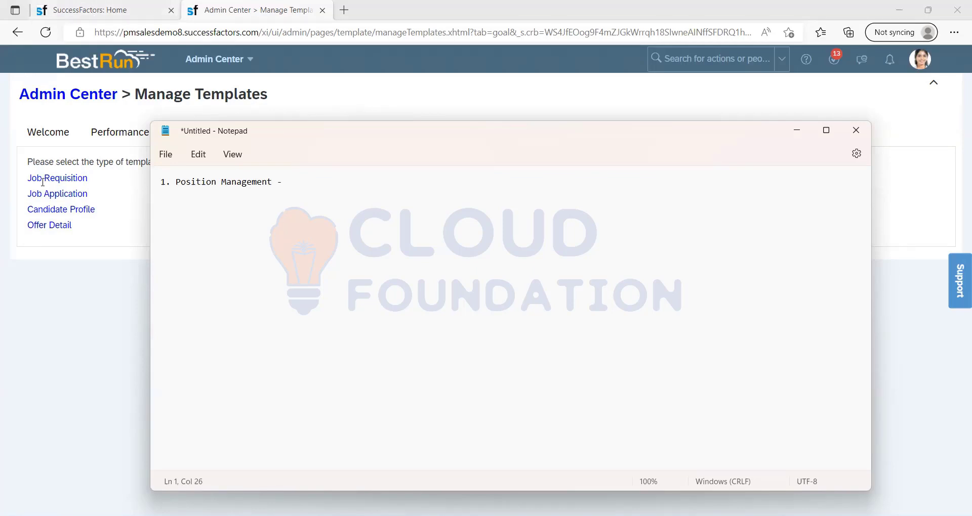
- Extend the Position Management line with "Part of EC- EMployee Central -" and add an empty line below it
left_click_drag(302, 184, 162, 182)
left_click(300, 188)
type("Part of EC- EMploye")
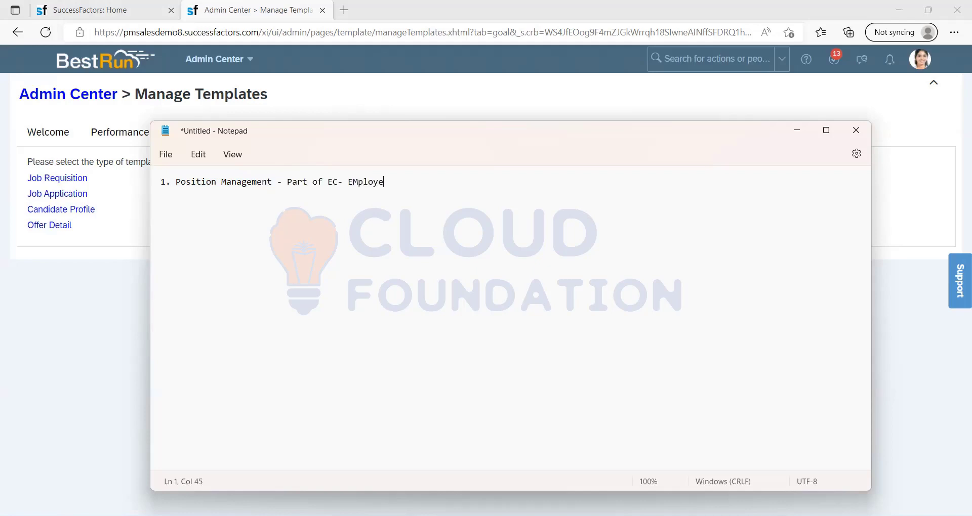
type("e Central")
key("Return")
key("Up")
left_click_drag(176, 181, 217, 179)
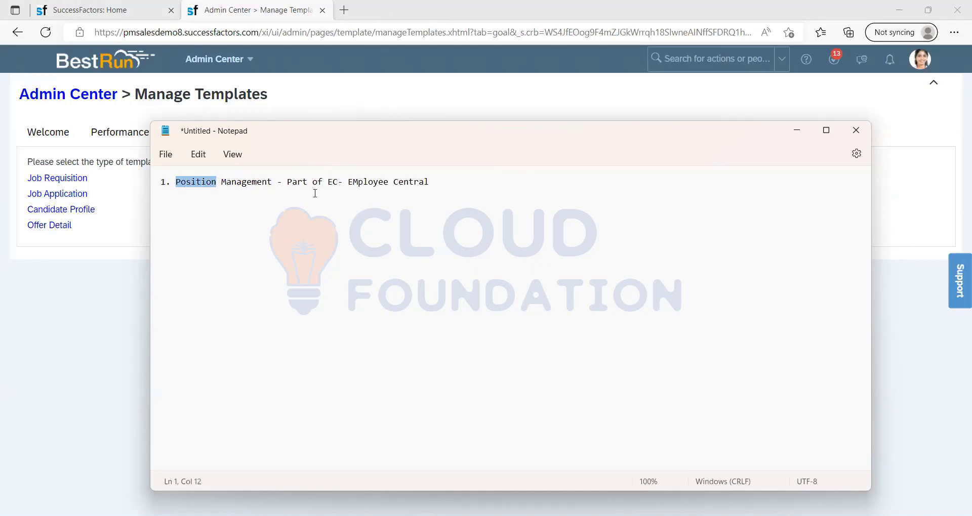
left_click(446, 187)
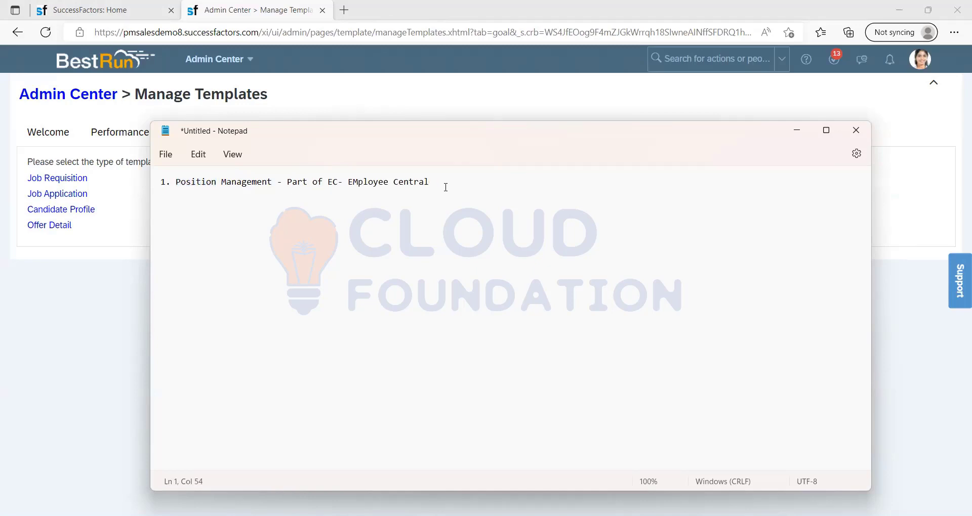
type("-")
left_click(202, 181)
left_click(469, 176)
left_click_drag(176, 181, 434, 184)
left_click(445, 183)
left_click_drag(444, 182, 176, 183)
left_click(385, 191)
left_click_drag(290, 192, 175, 183)
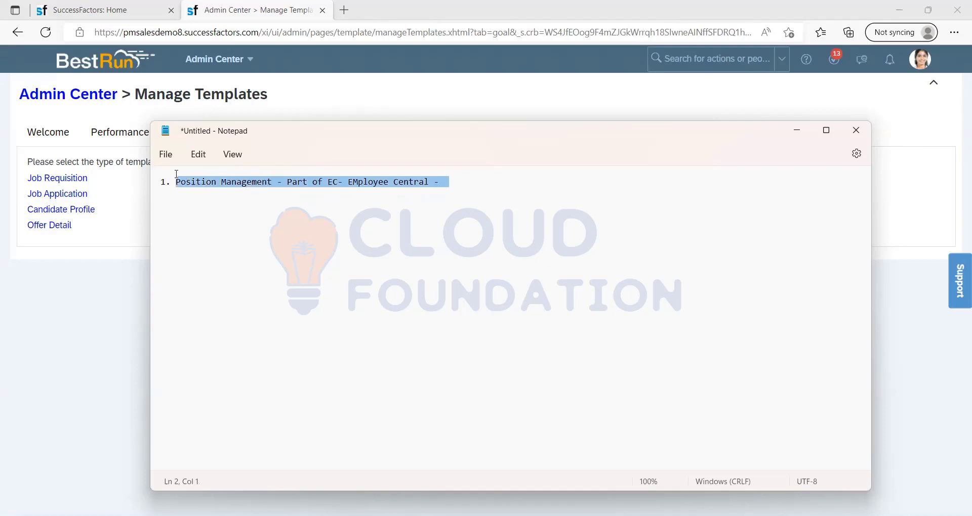
left_click(295, 199)
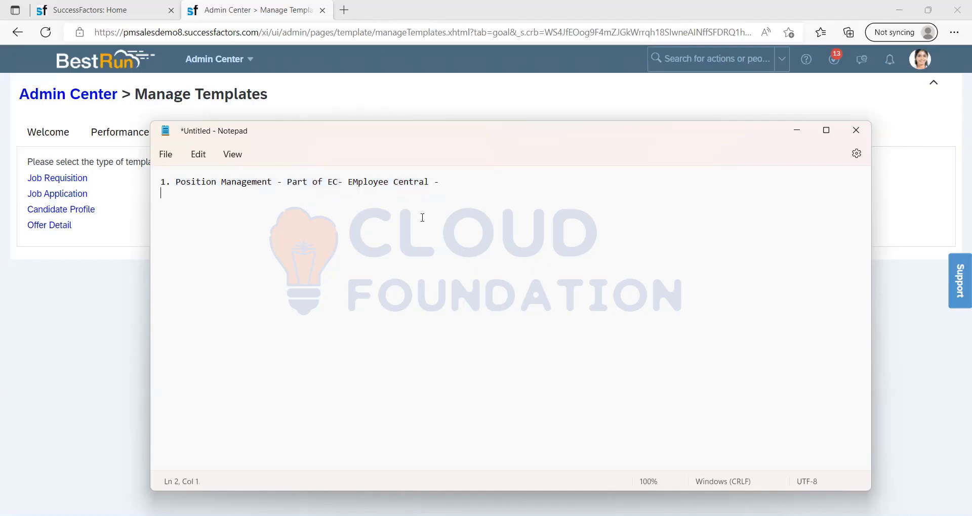
left_click(444, 182)
left_click_drag(176, 183, 277, 182)
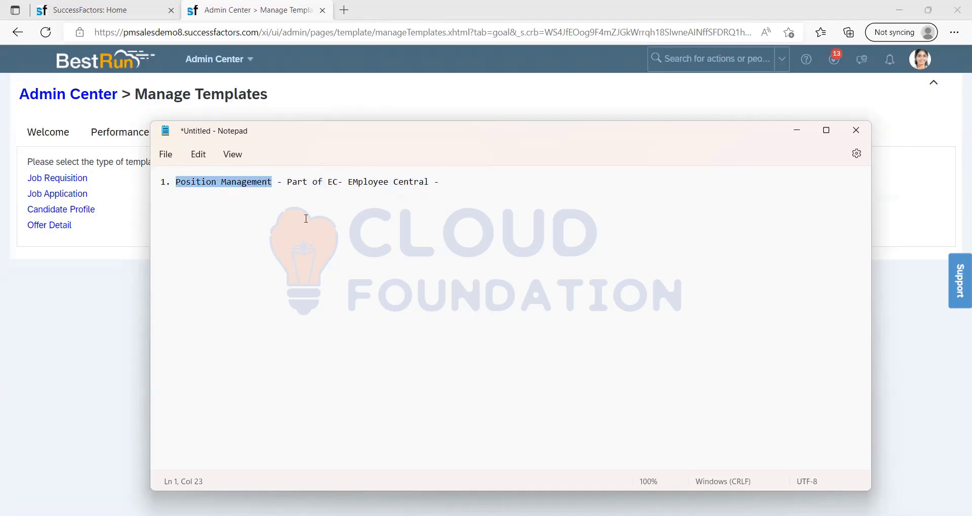
left_click(306, 218)
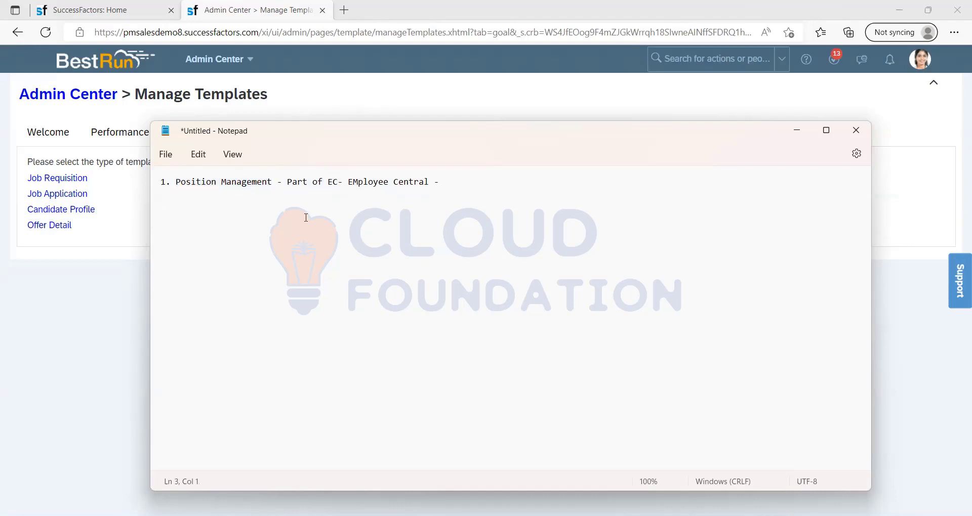
left_click(469, 179)
- Minimize the Notepad note and duplicate the Manage Templates browser tab in Edge
left_click(798, 130)
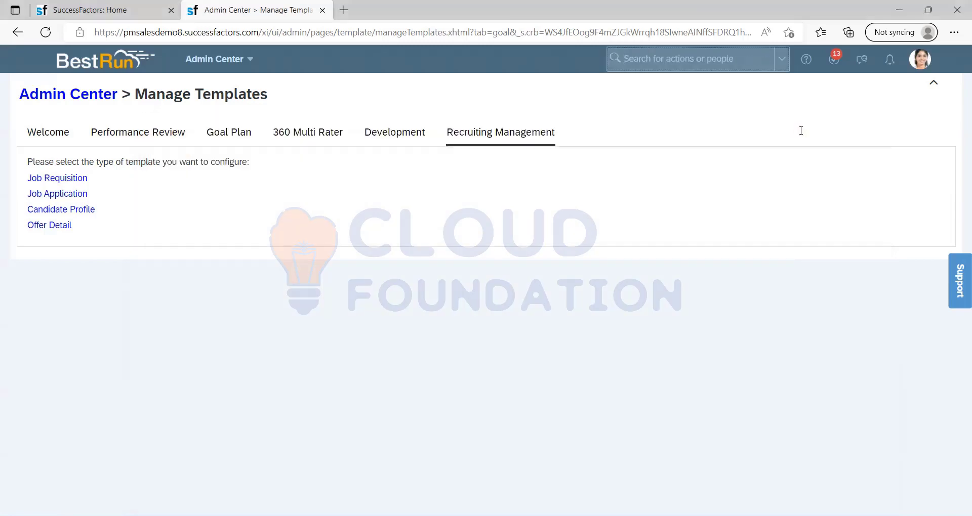
right_click(230, 11)
left_click(307, 80)
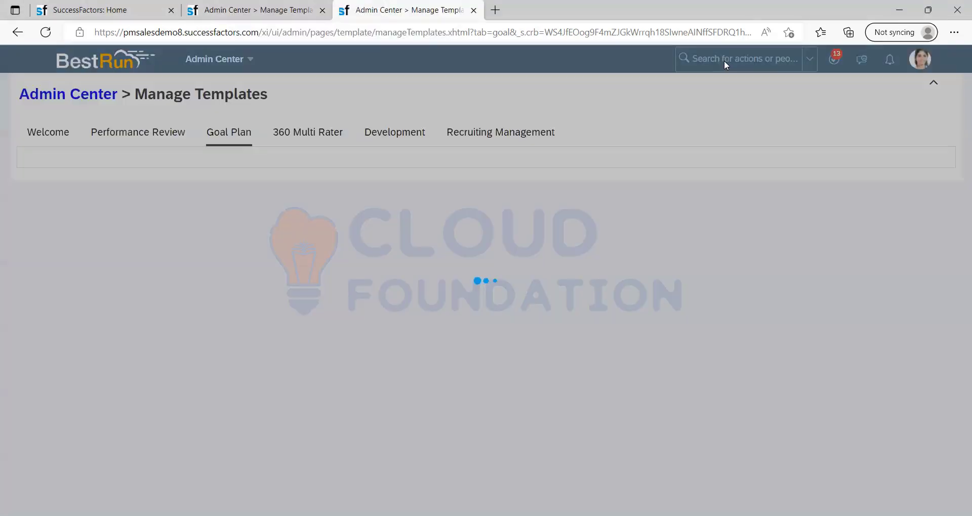
- Search the actions for "manage data" and open the Manage Data page
type("ma")
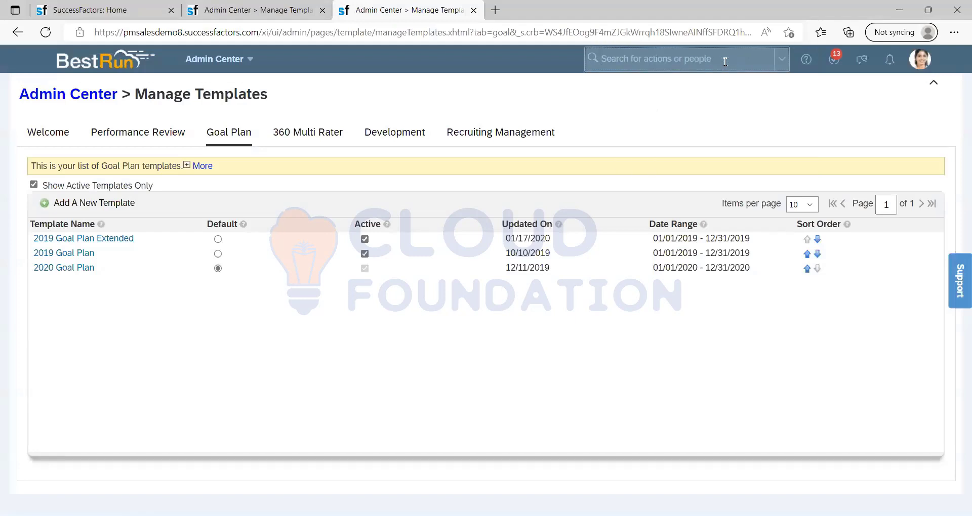
type("n")
key("BackSpace")
type("anage data")
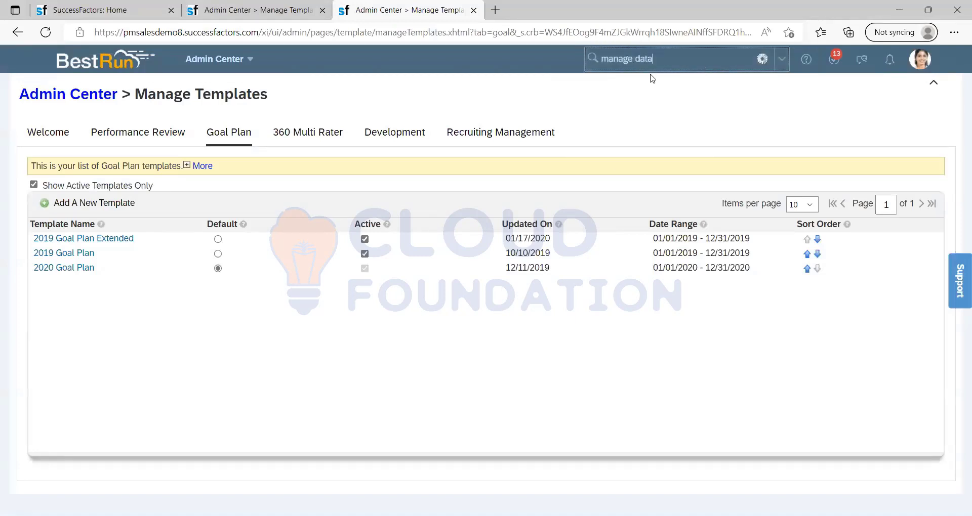
left_click(637, 176)
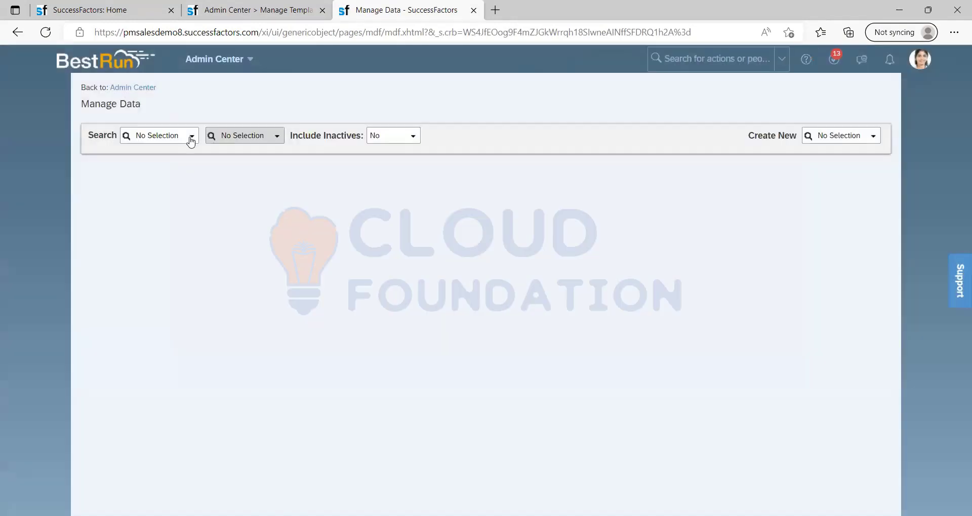
- Look up the Position object in Manage Data and open the record Account Executive (3000951)
left_click(191, 139)
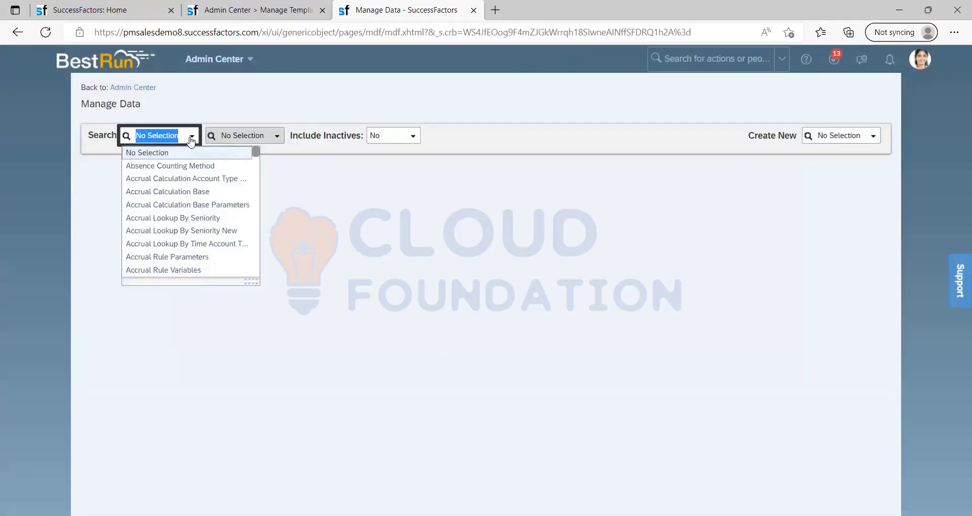
type("posi")
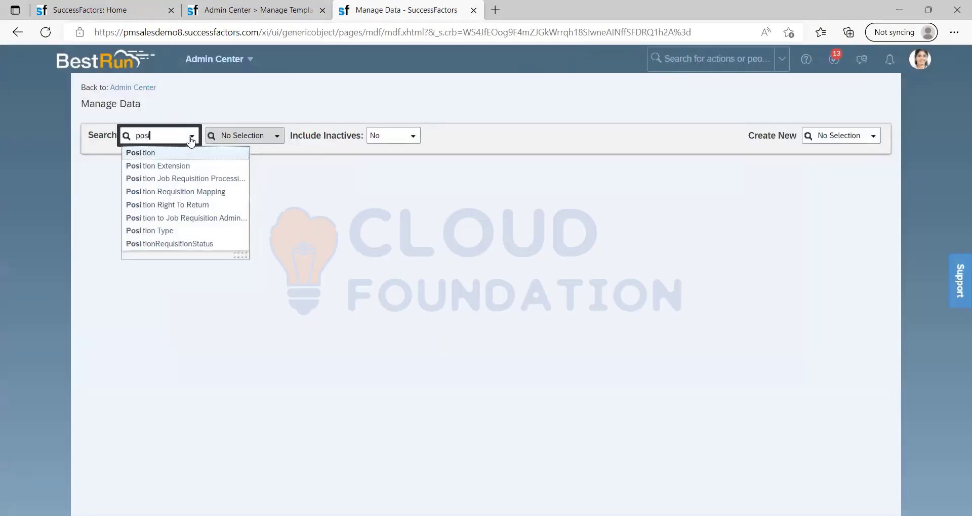
left_click(194, 153)
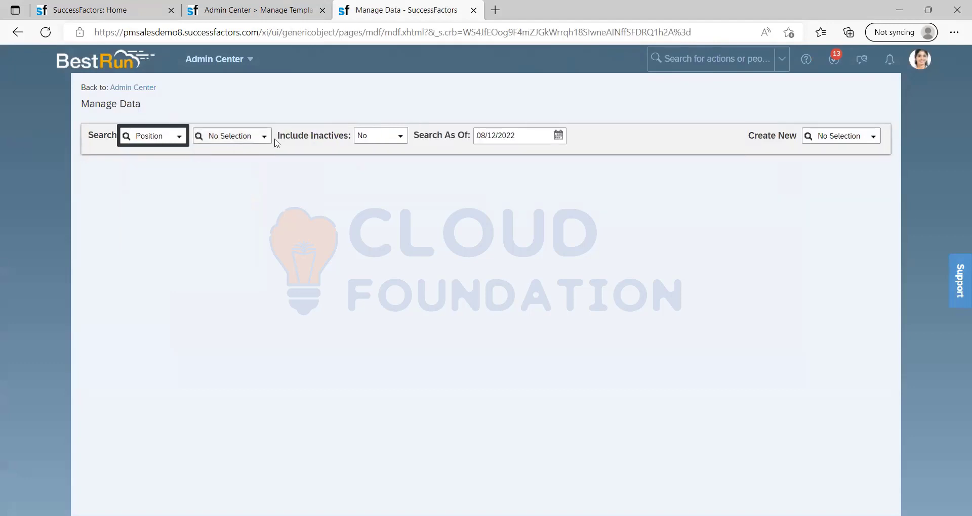
left_click(264, 137)
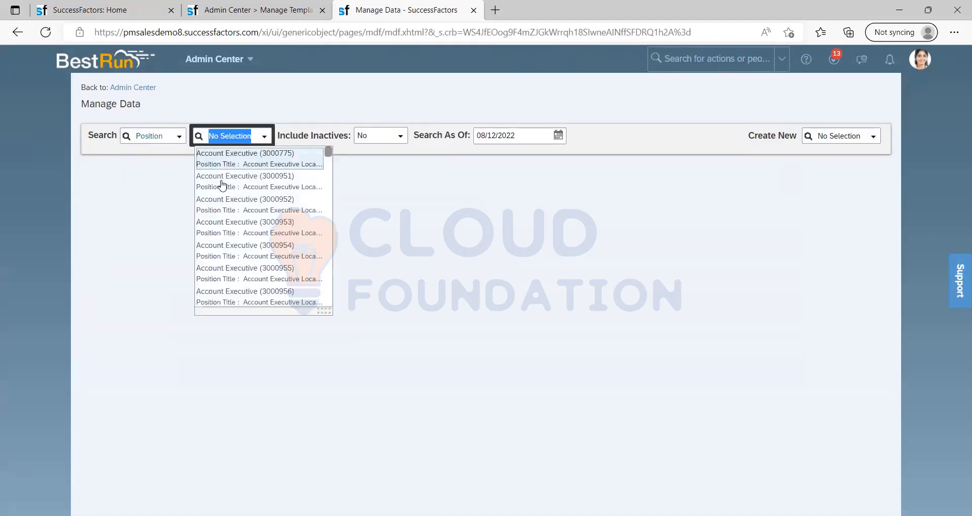
left_click(223, 185)
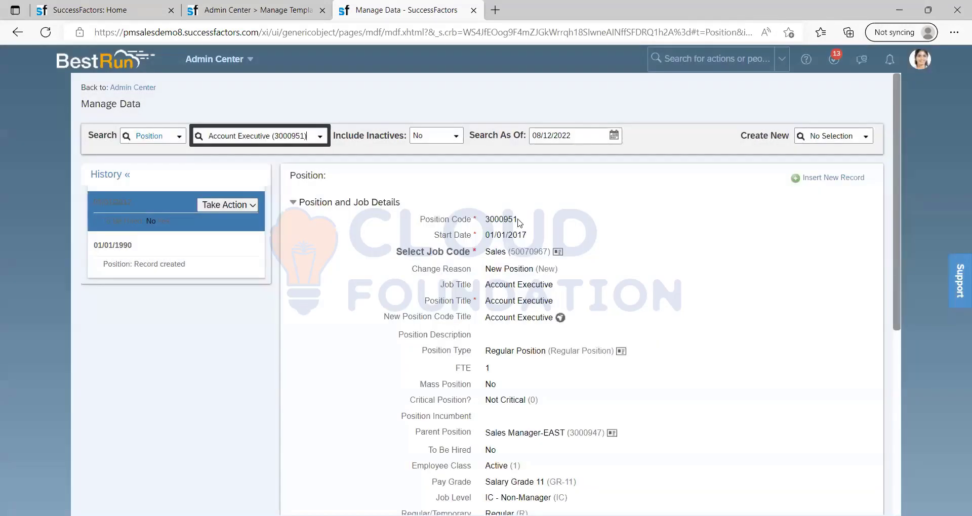
- Review the position's job title, position title, position type, pay grade, job level, regular/temporary setting and status
scroll(466, 198, "down", 1)
scroll(465, 196, "down", 1)
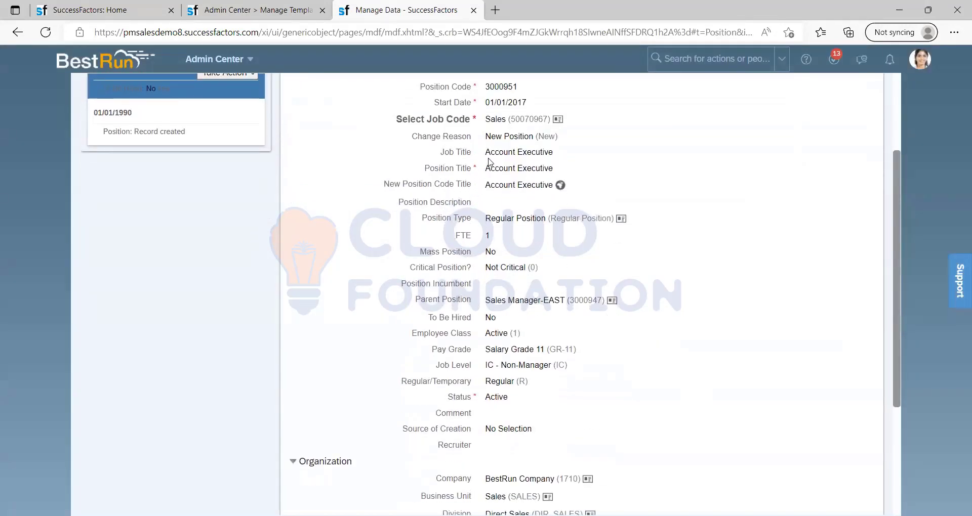
left_click_drag(540, 152, 553, 152)
left_click_drag(483, 172, 563, 169)
left_click_drag(483, 215, 475, 195)
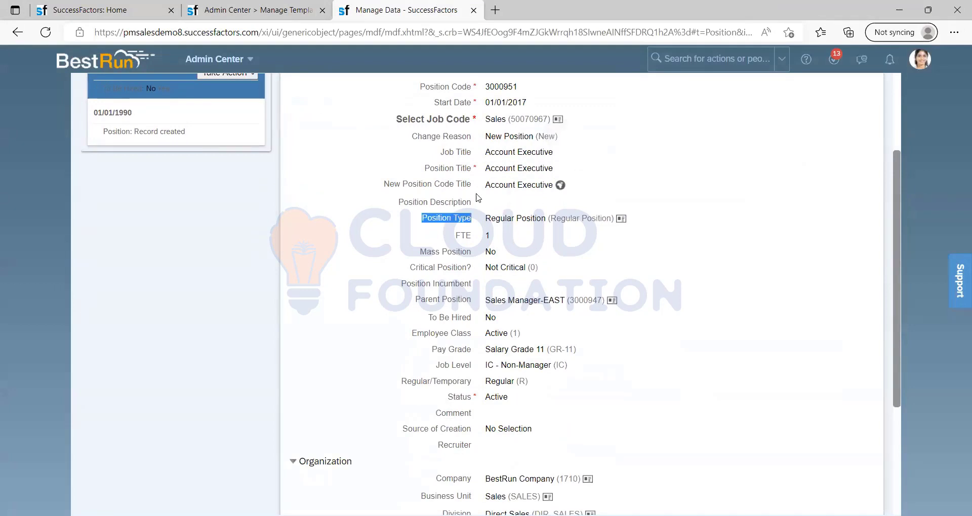
scroll(475, 194, "down", 1)
left_click(525, 178)
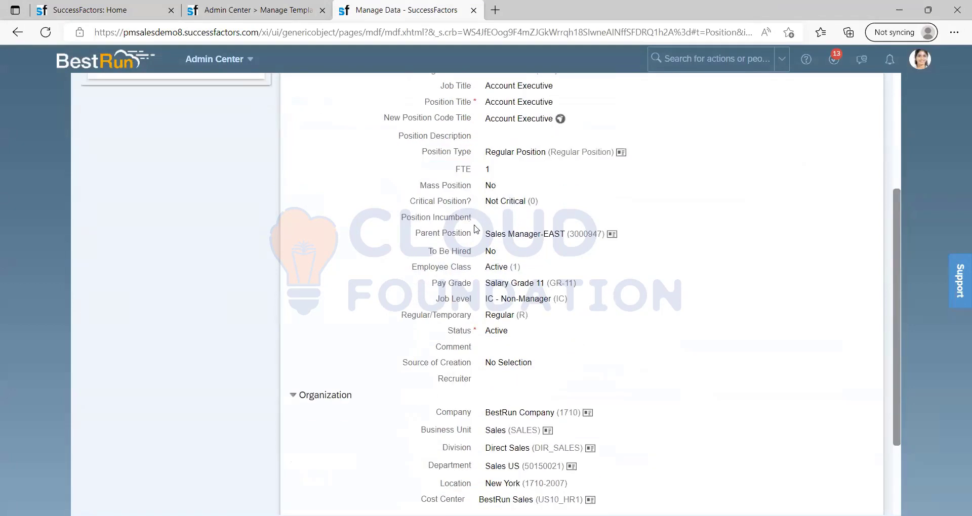
scroll(474, 261, "down", 2)
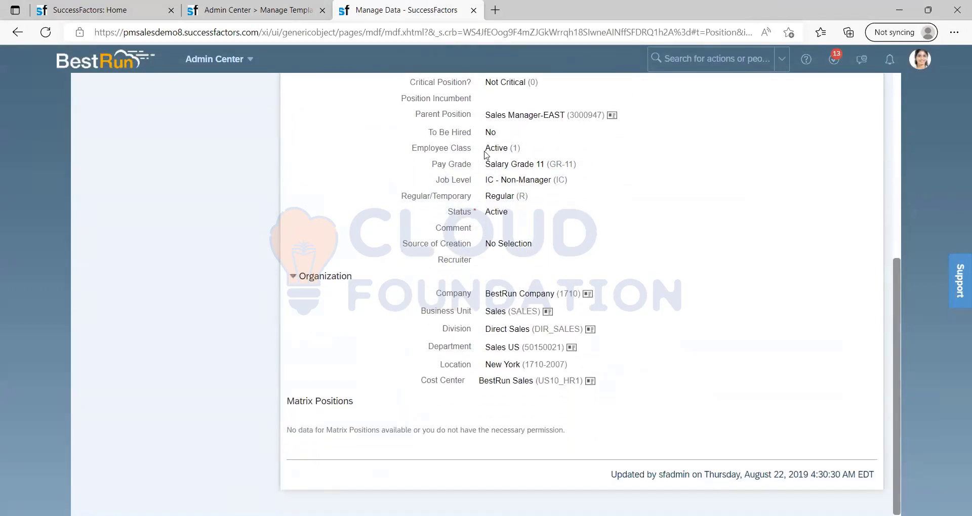
left_click_drag(484, 153, 569, 178)
left_click(476, 161)
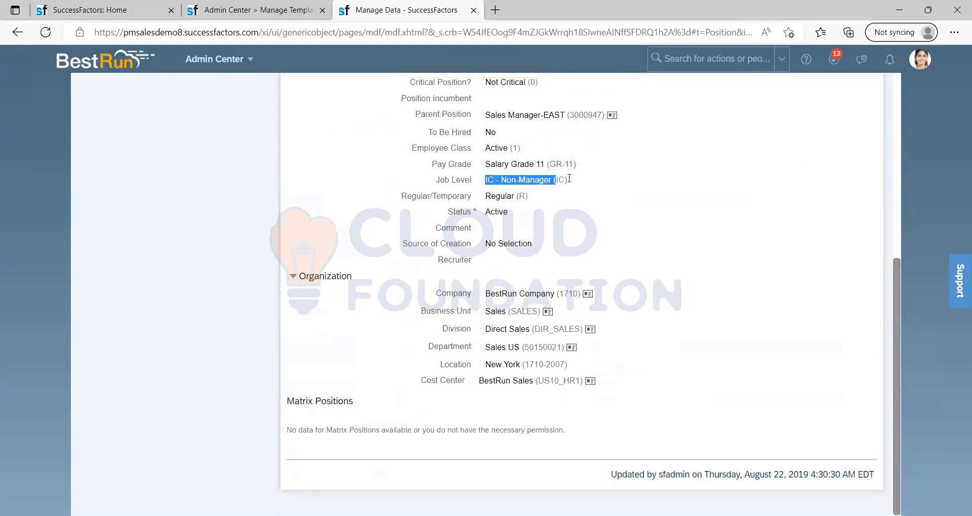
left_click(478, 196)
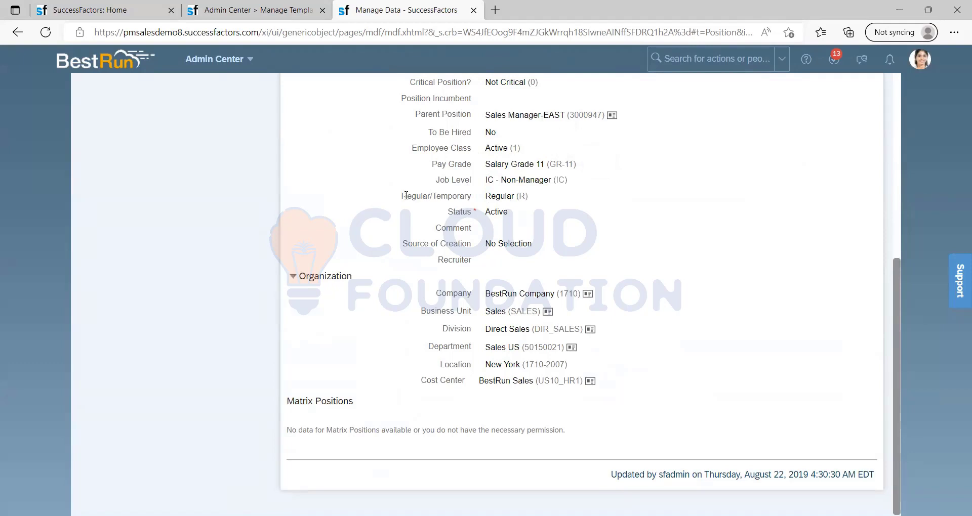
left_click_drag(403, 197, 528, 197)
left_click(495, 214)
- Examine the position's Organization details: company, business unit, division, department, location and cost center
left_click_drag(485, 293, 581, 295)
left_click_drag(486, 311, 540, 311)
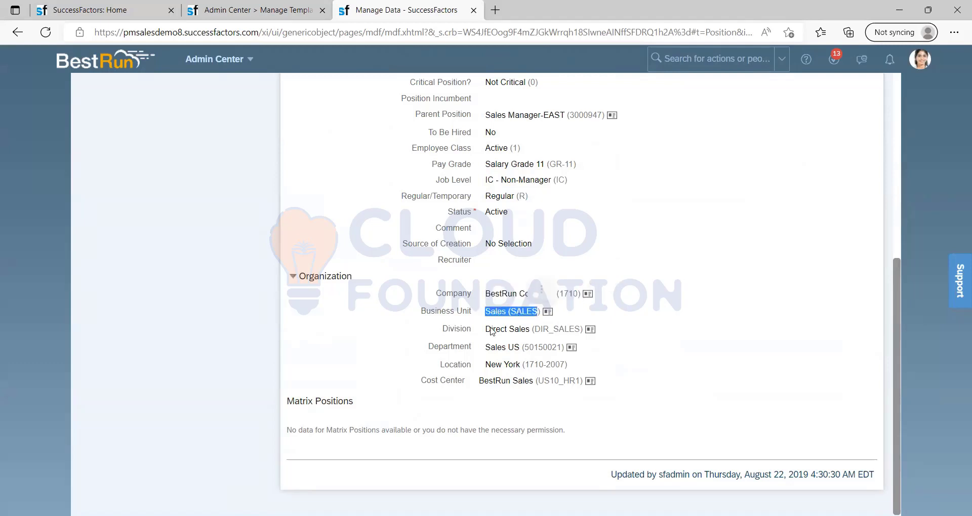
left_click_drag(486, 329, 581, 330)
left_click_drag(486, 348, 540, 348)
left_click_drag(486, 364, 538, 365)
left_click(485, 378)
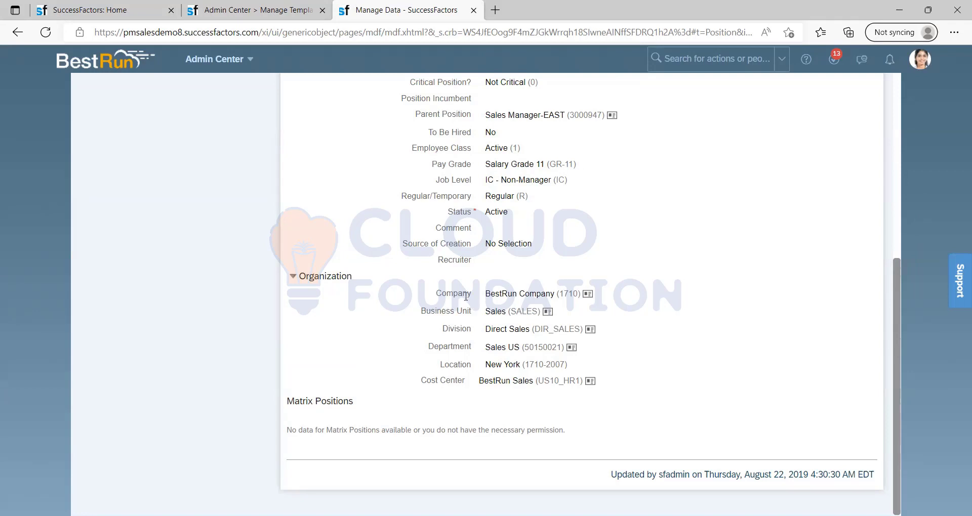
left_click_drag(445, 299, 470, 379)
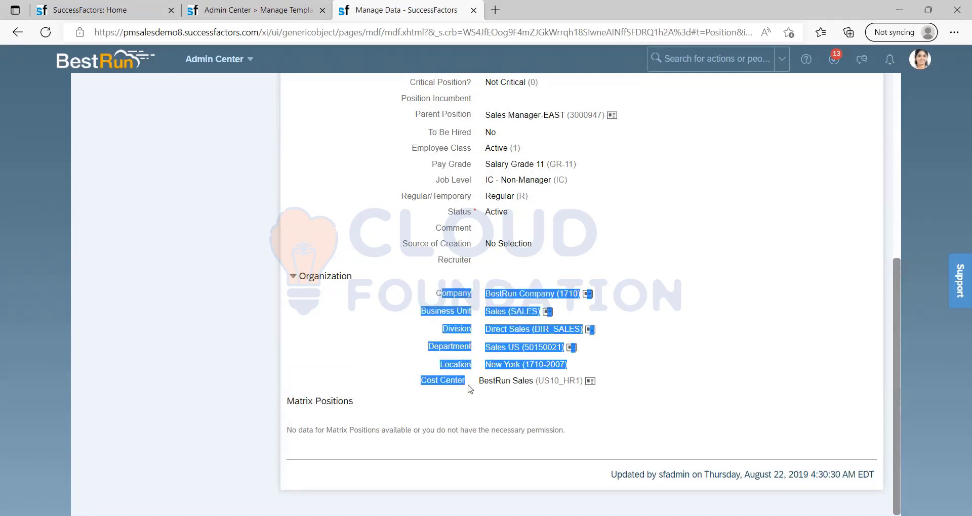
left_click(474, 387)
double_click(455, 364)
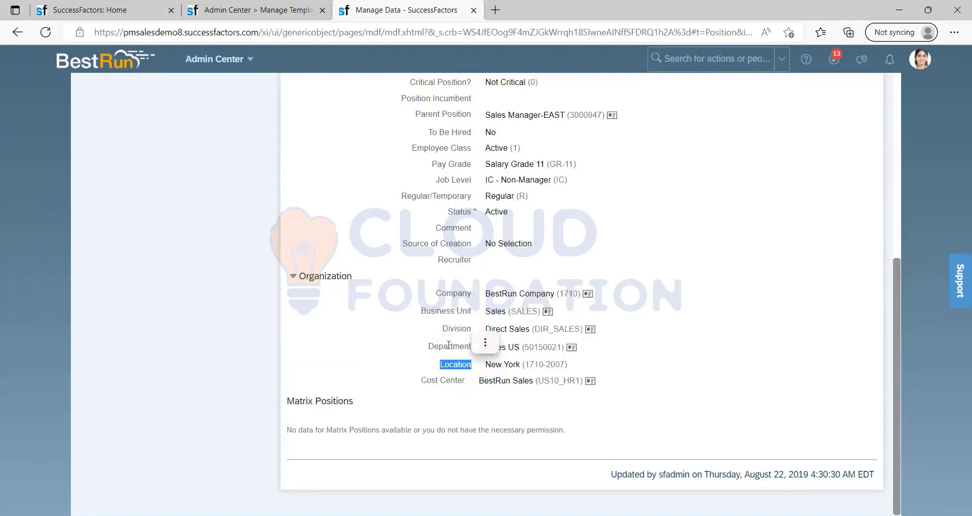
double_click(449, 345)
double_click(453, 329)
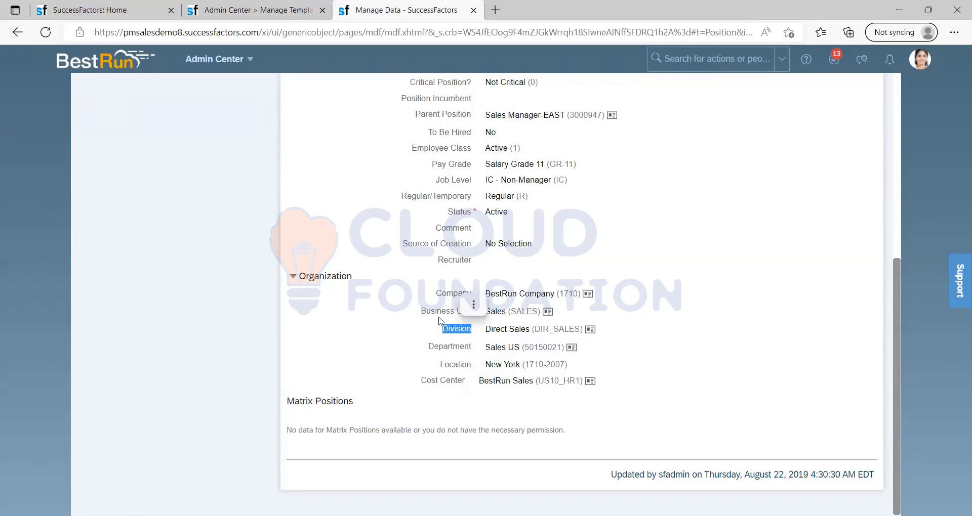
double_click(447, 294)
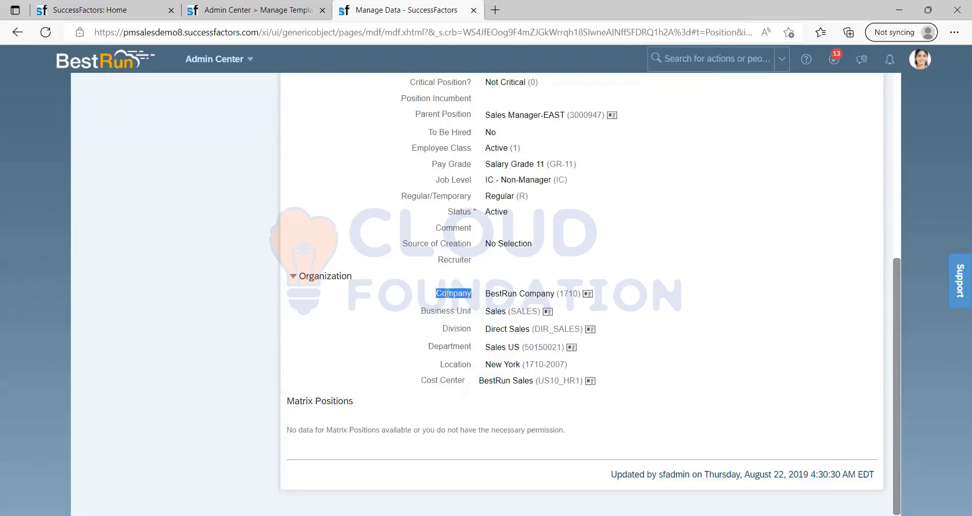
left_click(652, 320)
scroll(626, 310, "up", 6)
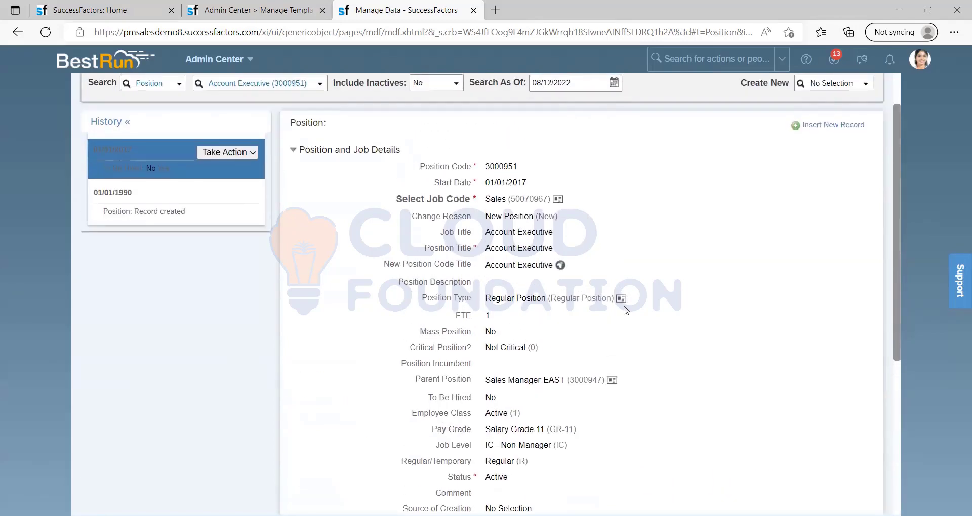
- Highlight the position's Organization fields from company through cost center
scroll(627, 314, "down", 4)
scroll(449, 223, "down", 3)
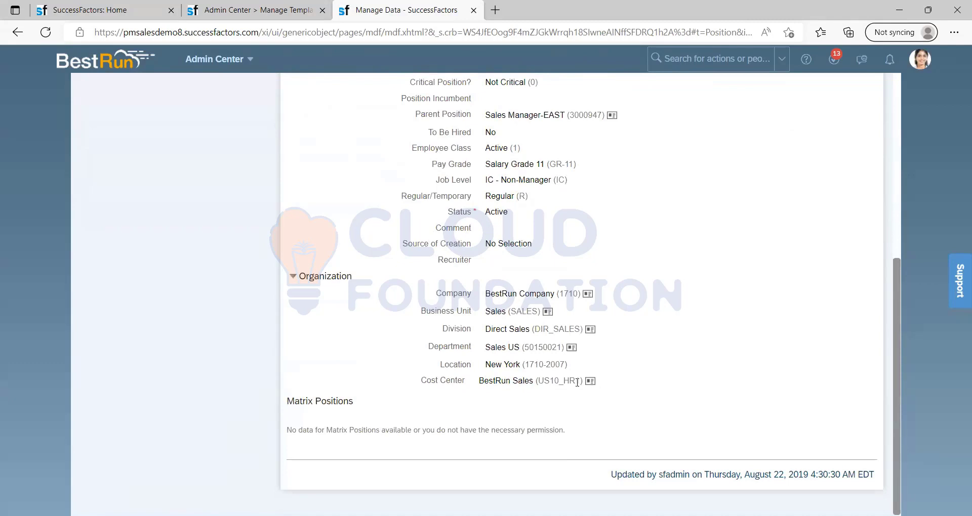
left_click_drag(577, 382, 435, 291)
left_click(674, 318)
left_click_drag(442, 291, 618, 397)
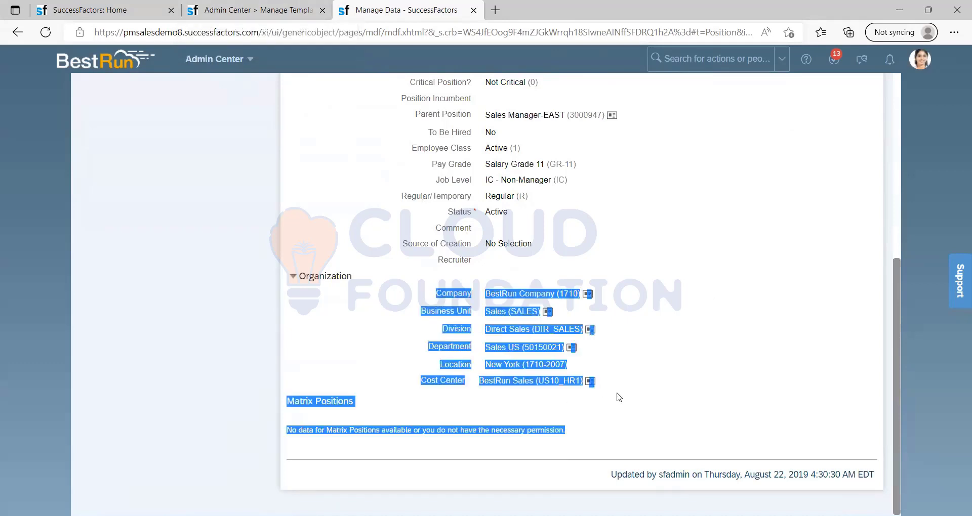
left_click(634, 338)
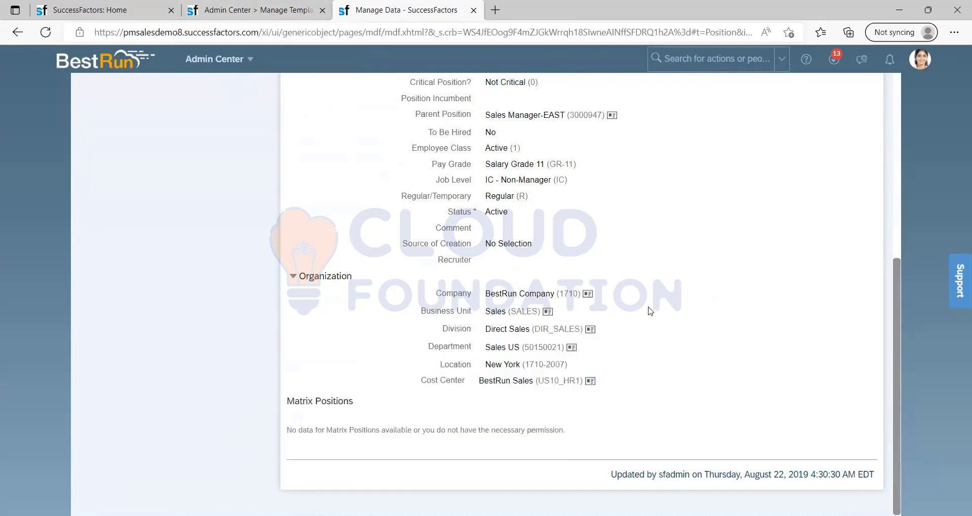
left_click_drag(574, 384, 432, 299)
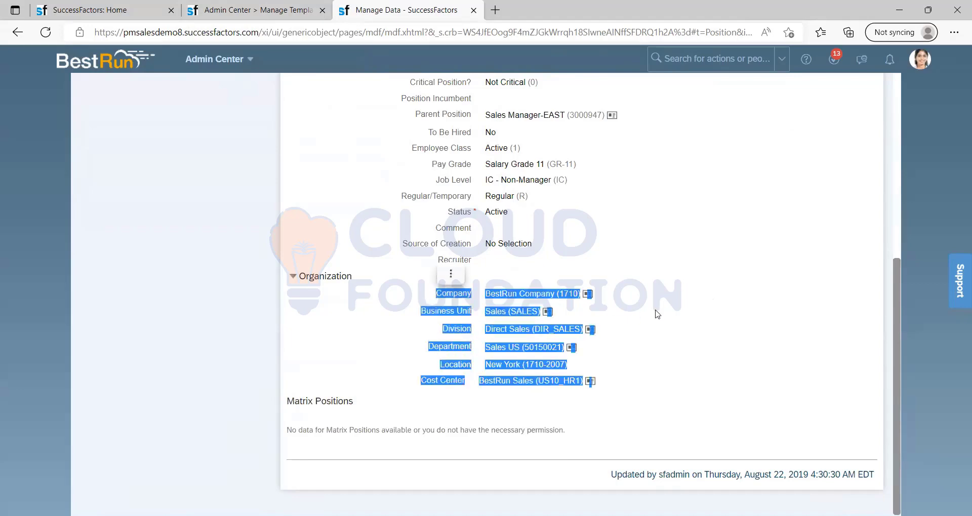
left_click(601, 304)
- Review the whole Account Executive record again, from Position and Job Details through the Organization section
scroll(598, 302, "up", 3)
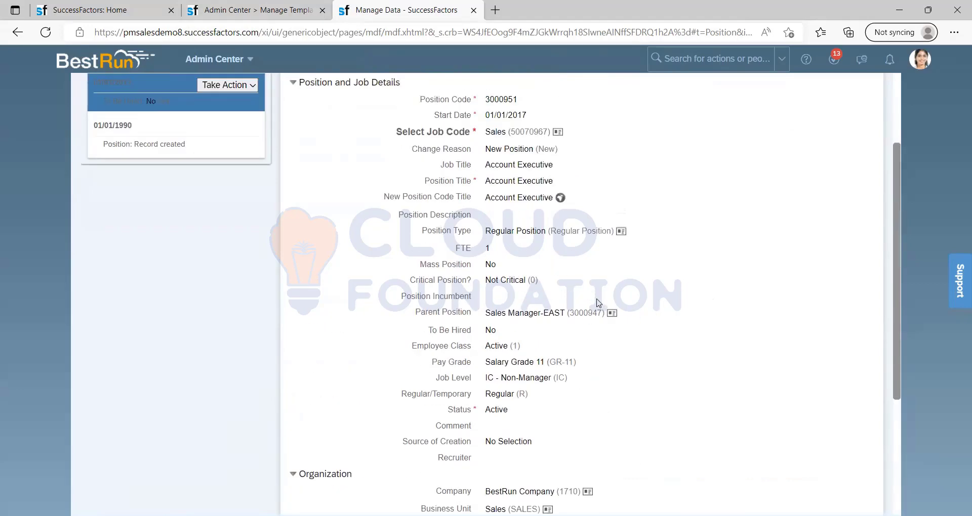
scroll(598, 302, "down", 3)
scroll(394, 261, "up", 6)
scroll(394, 260, "up", 1)
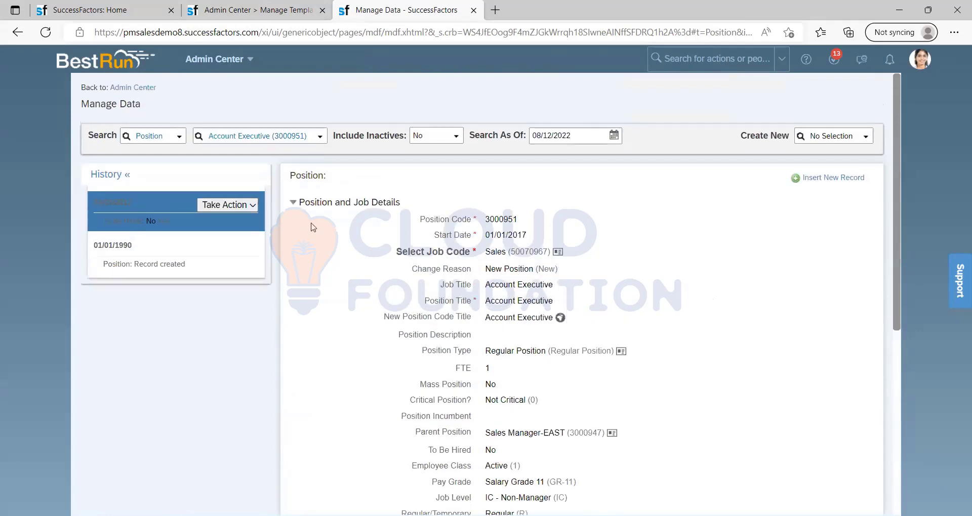
scroll(525, 293, "down", 6)
scroll(657, 208, "up", 6)
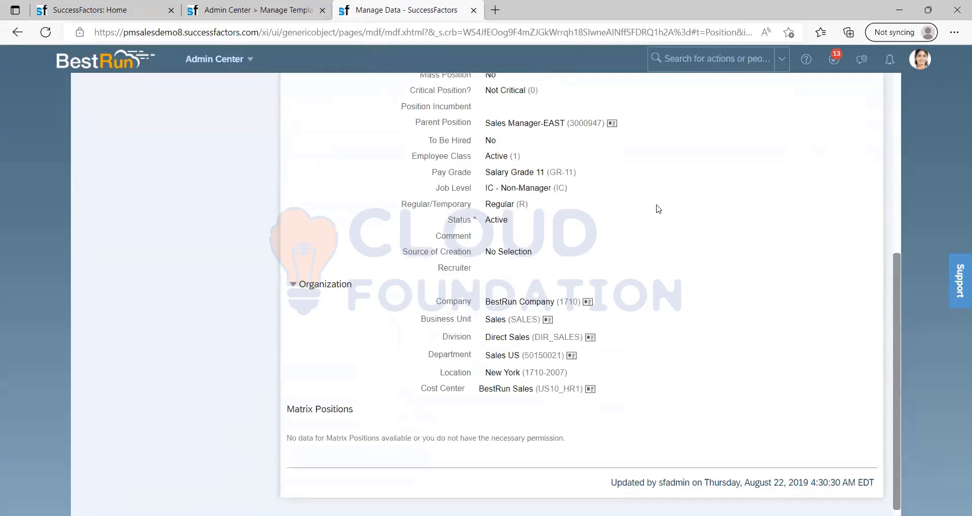
scroll(596, 370, "down", 5)
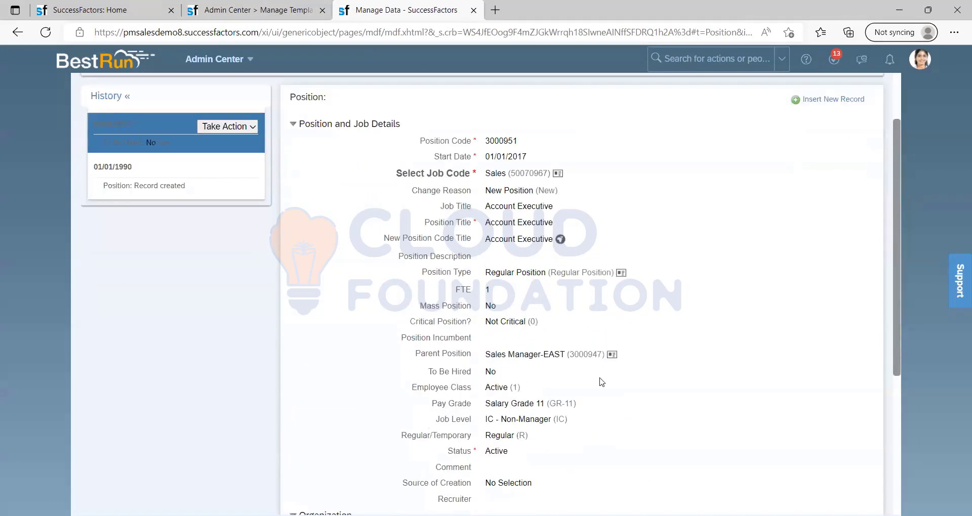
left_click_drag(595, 383, 431, 283)
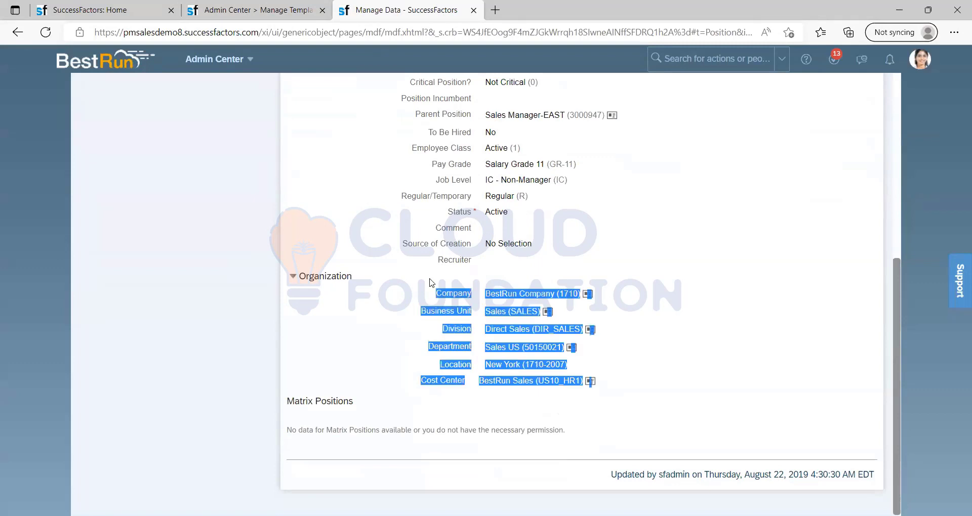
left_click(732, 347)
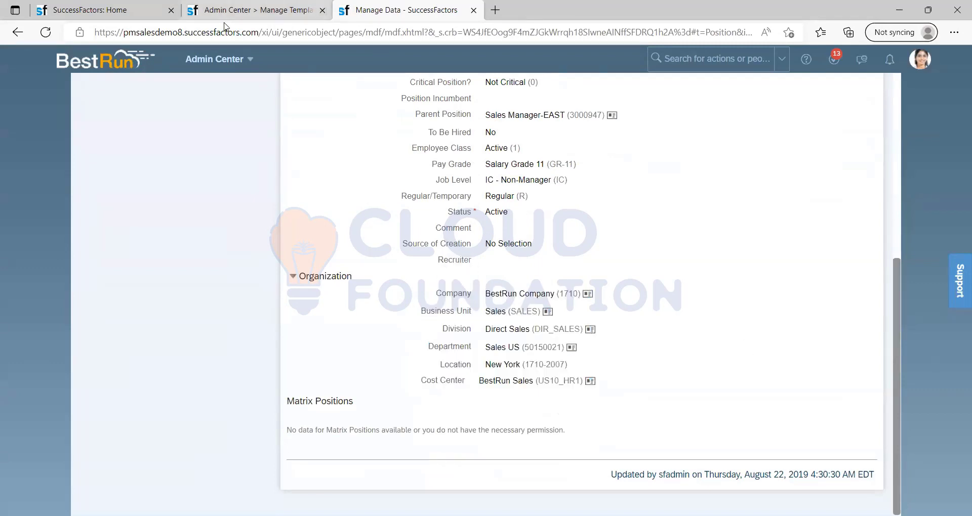
- Duplicate the Manage Data page in a new browser tab and open Recruiting's Job Requisitions there
right_click(371, 10)
left_click(433, 90)
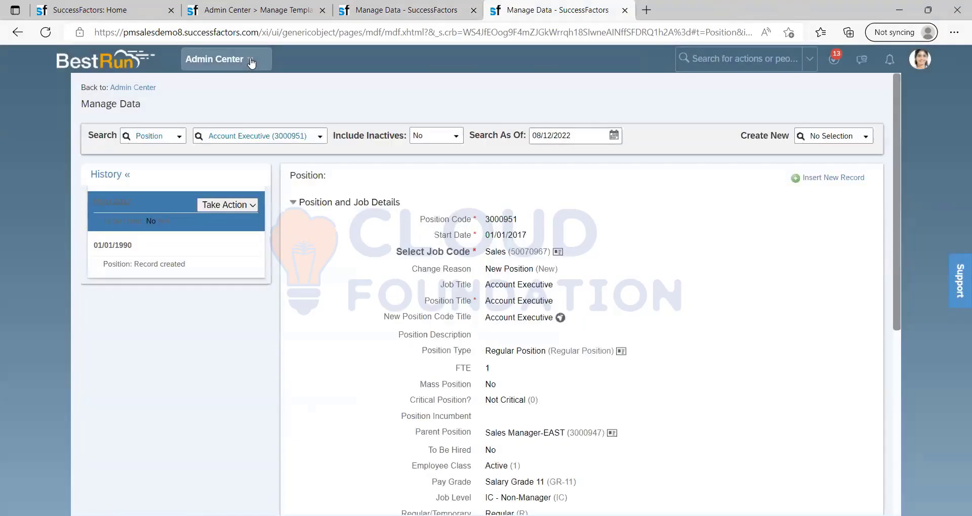
left_click(250, 60)
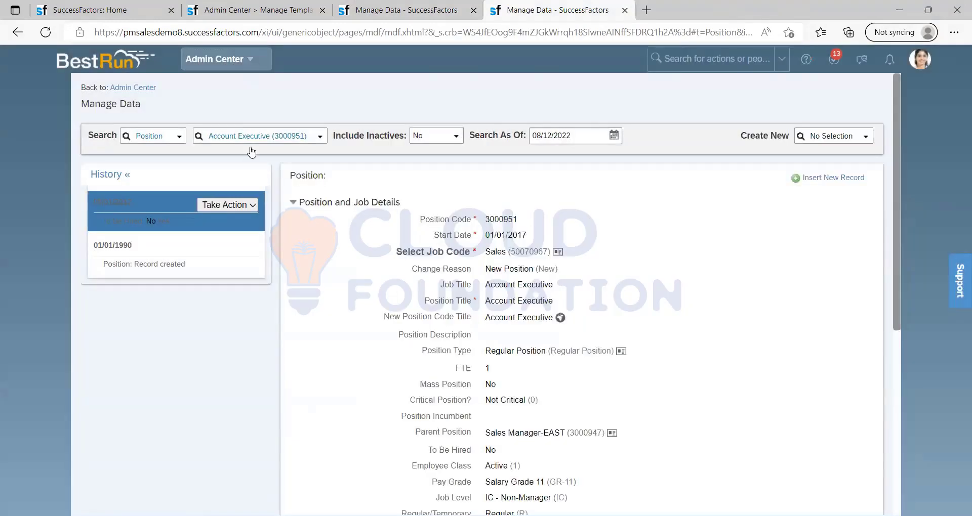
left_click(235, 251)
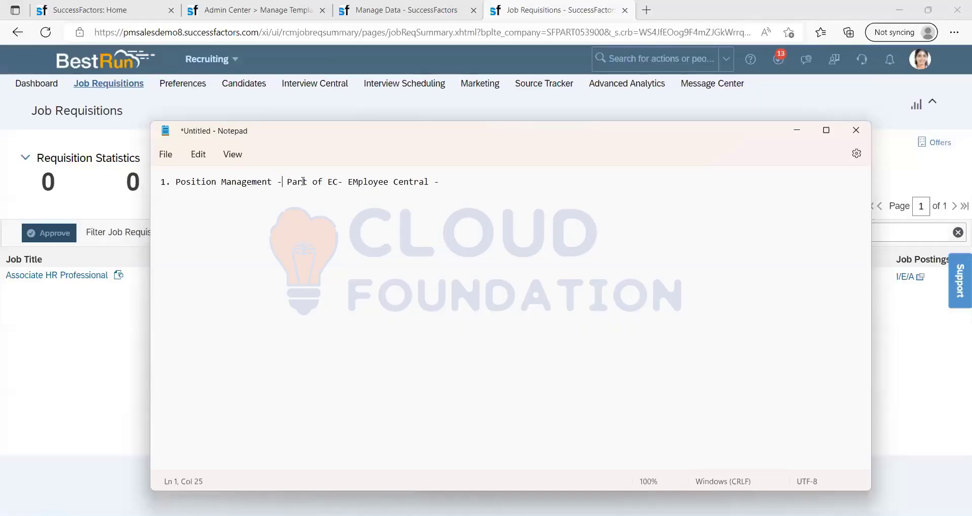
- Highlight the Notepad note stating that Position Management is part of Employee Central, and return to the job requisitions
left_click_drag(303, 181, 440, 182)
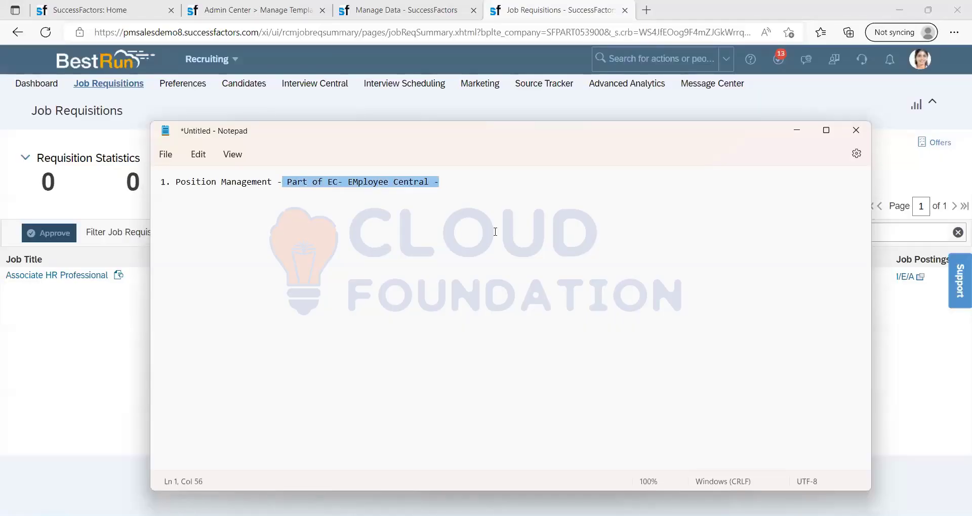
left_click(495, 232)
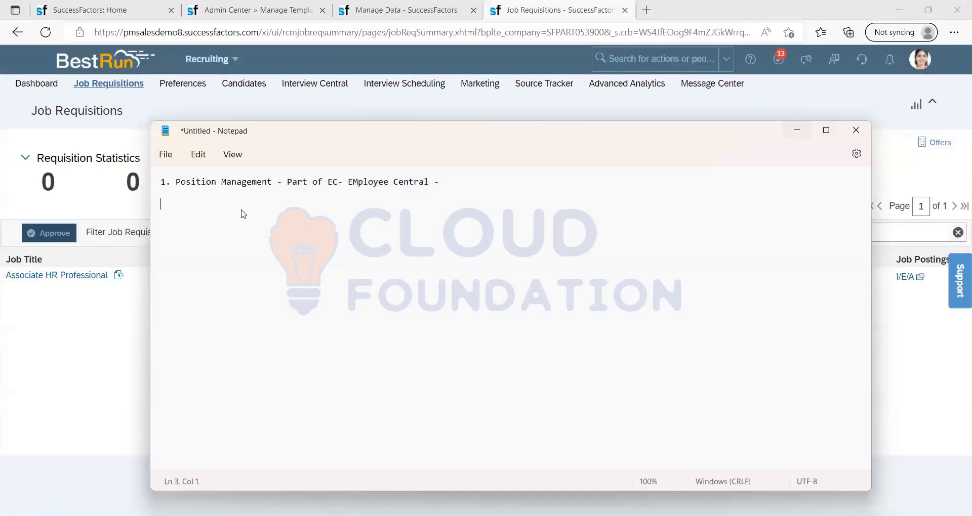
left_click(136, 260)
- Open the Associate HR Professional requisition and review its Organizational Information fields, including the available company choices
left_click(73, 276)
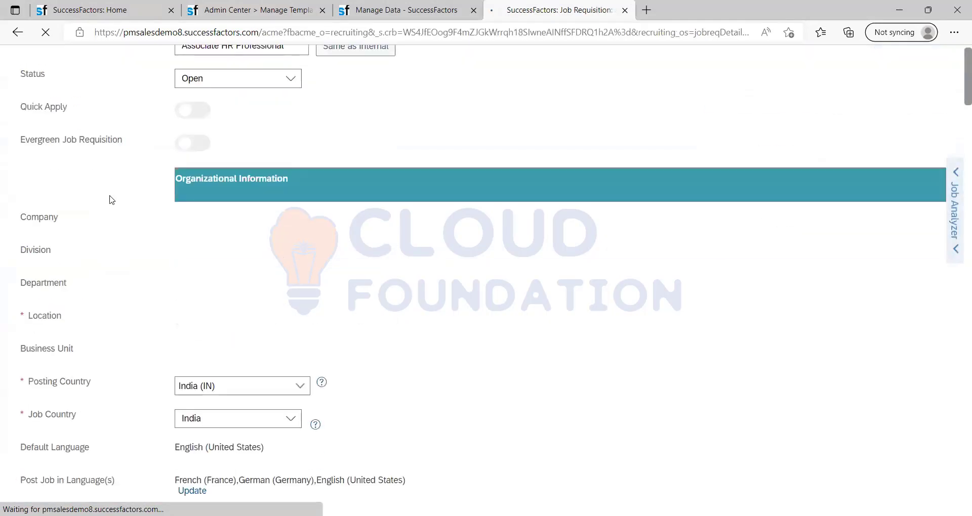
scroll(64, 286, "down", 6)
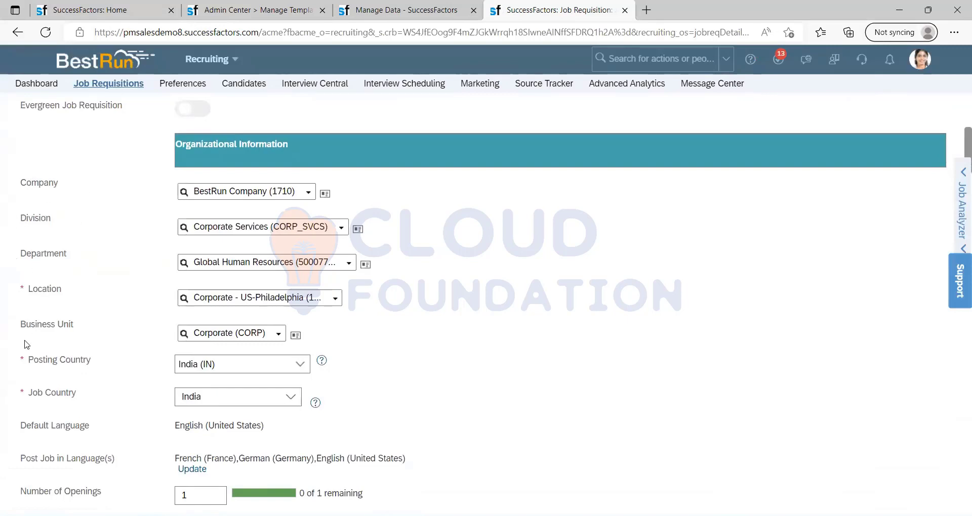
scroll(73, 398, "down", 6)
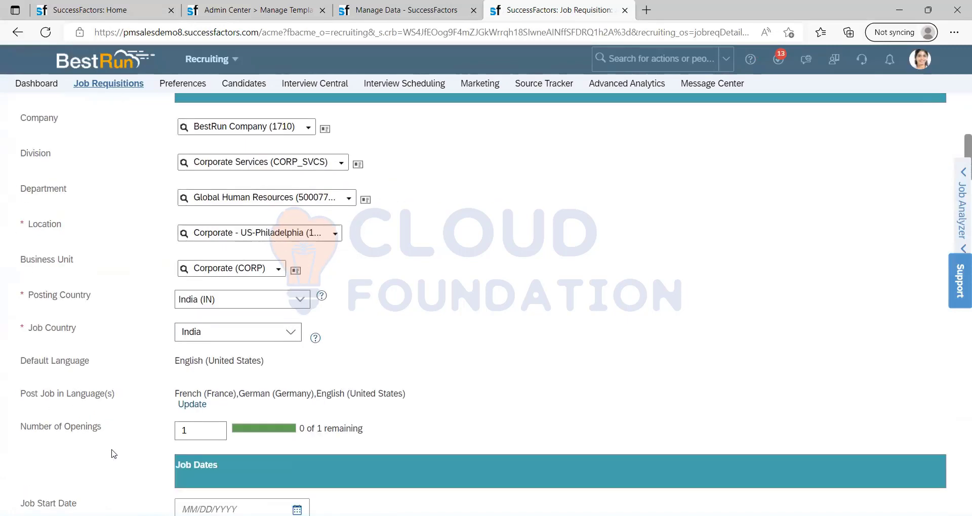
scroll(72, 388, "up", 8)
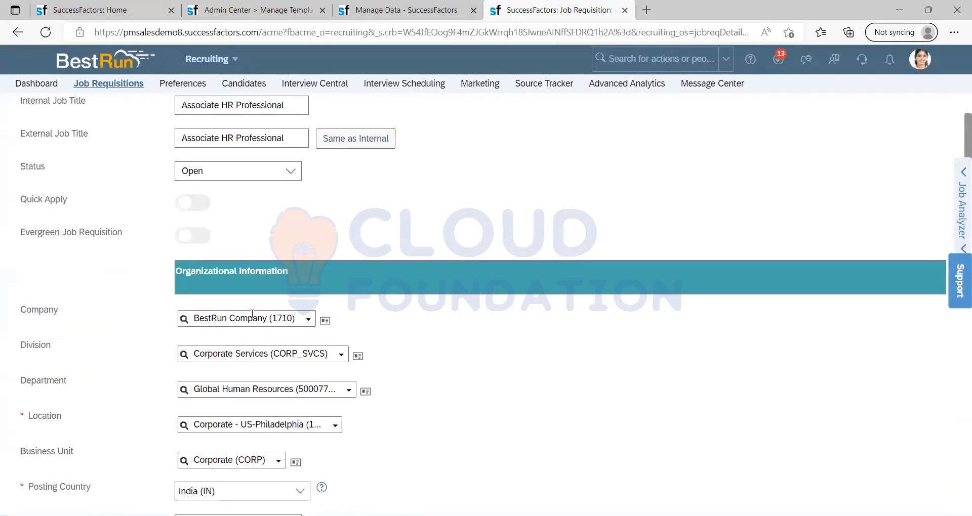
left_click(252, 318)
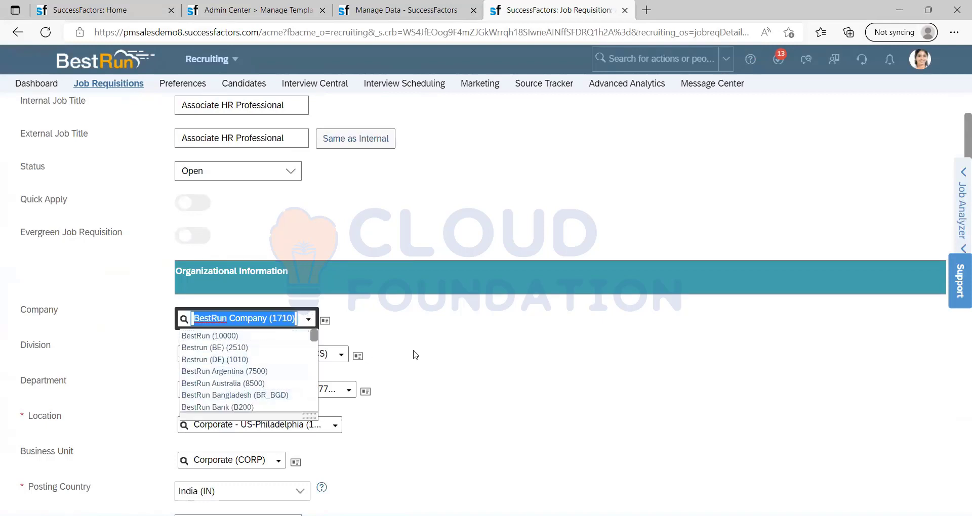
scroll(398, 345, "up", 4)
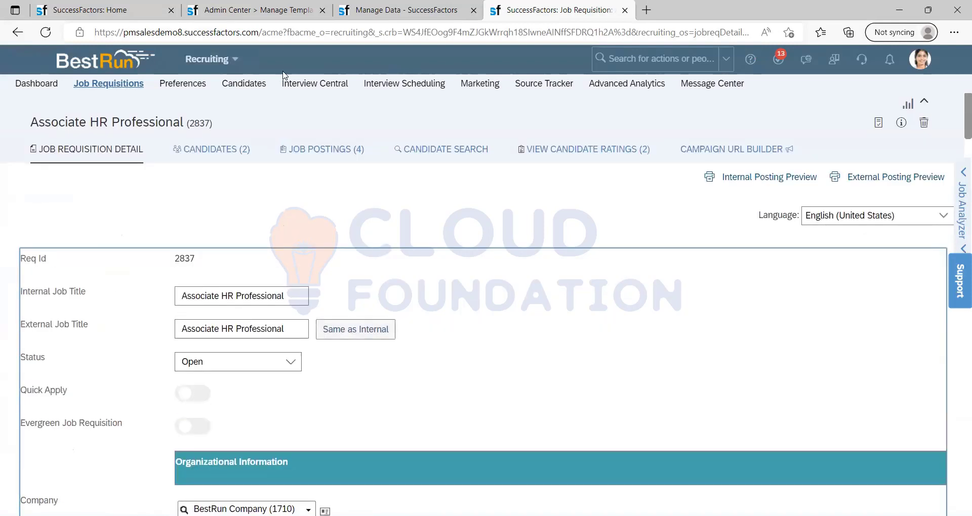
- Open the Position Org Chart and display the position Account Executive (3000954)
left_click(235, 60)
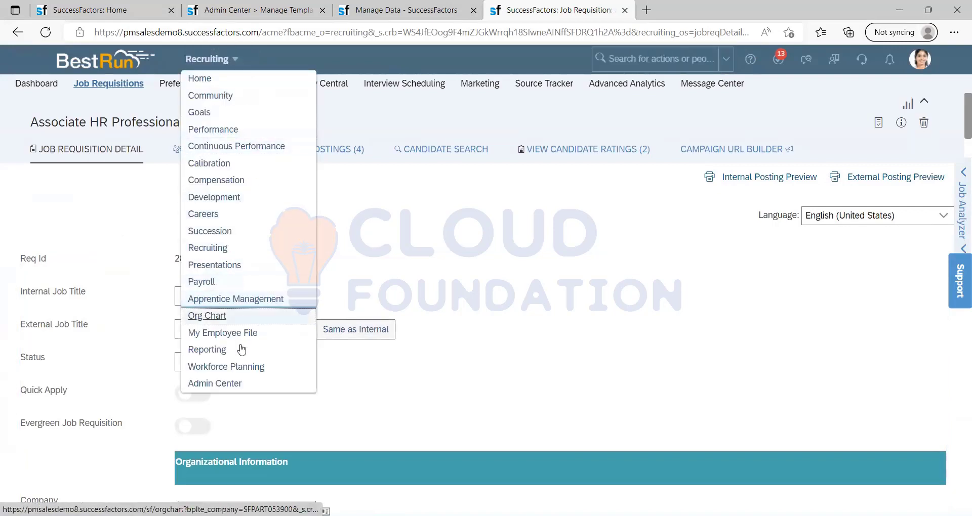
left_click(215, 319)
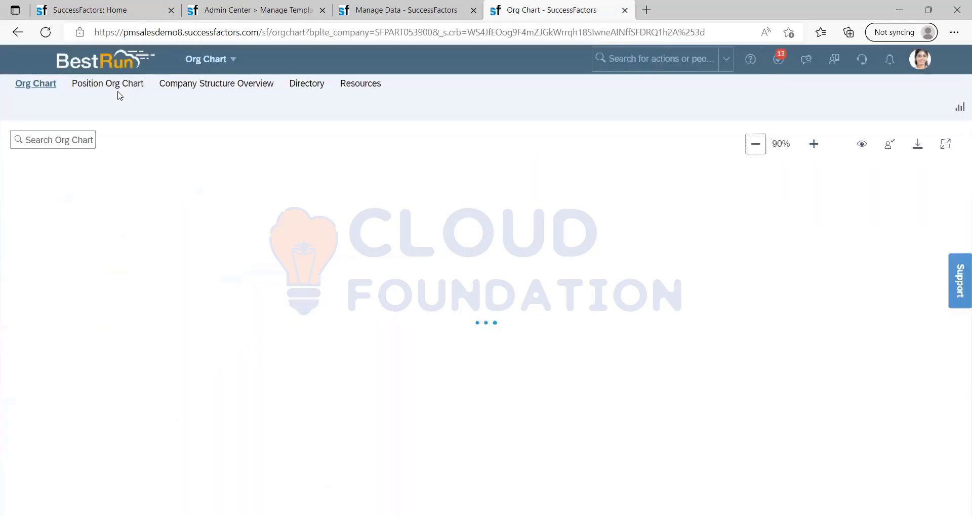
left_click(117, 85)
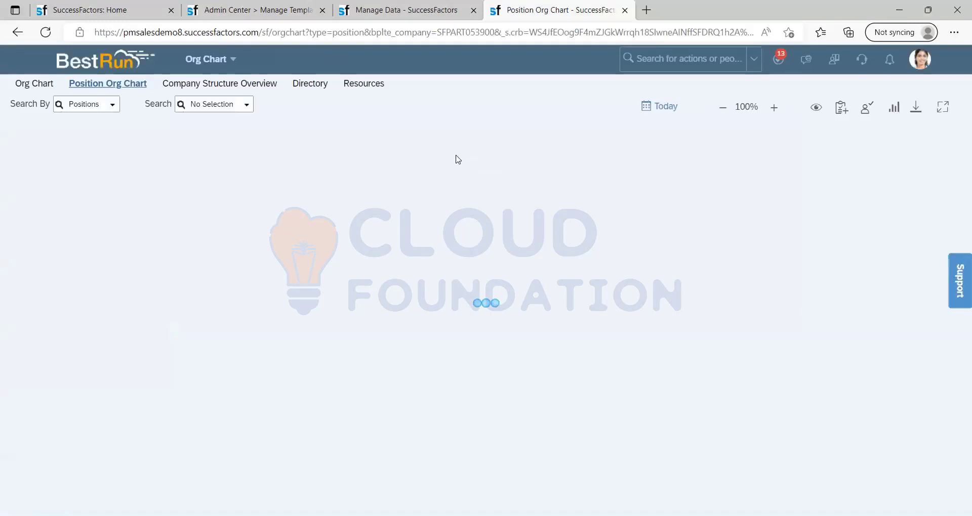
left_click(246, 105)
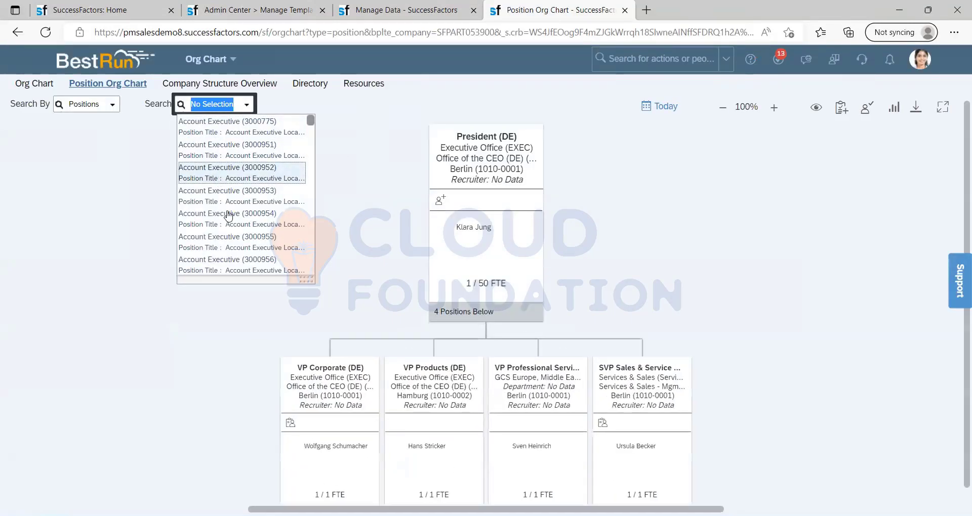
left_click(229, 216)
- Enlarge the position search list and display Assembly 1 (3000486) in the chart
left_click(249, 108)
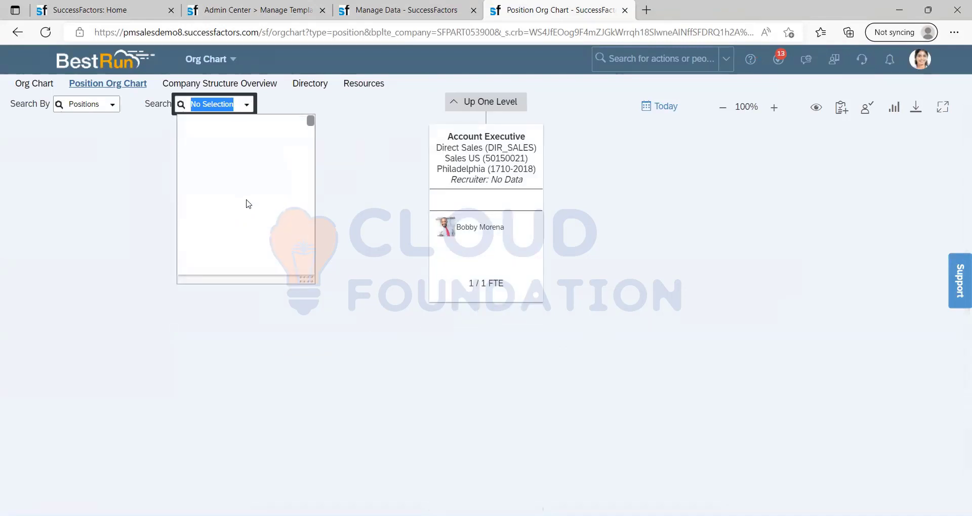
scroll(223, 260, "down", 3)
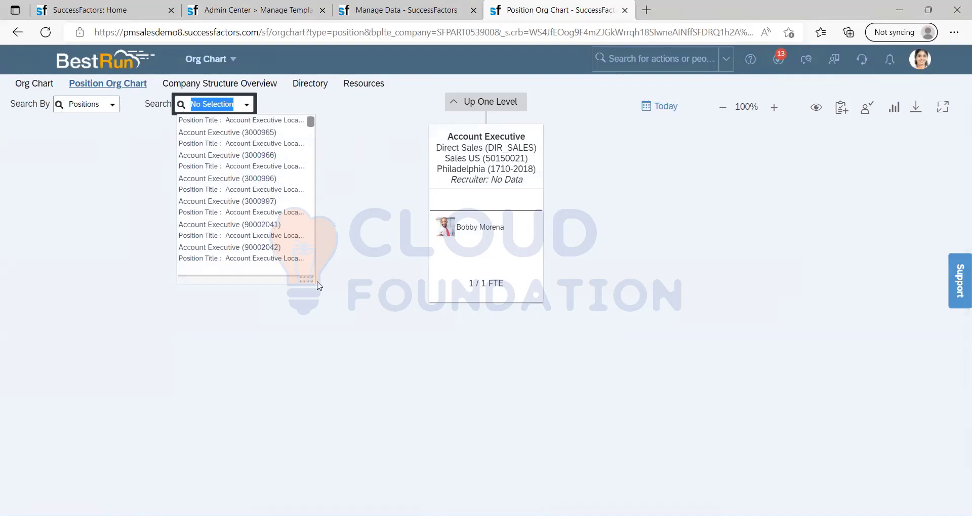
left_click_drag(312, 281, 657, 462)
scroll(352, 361, "down", 10)
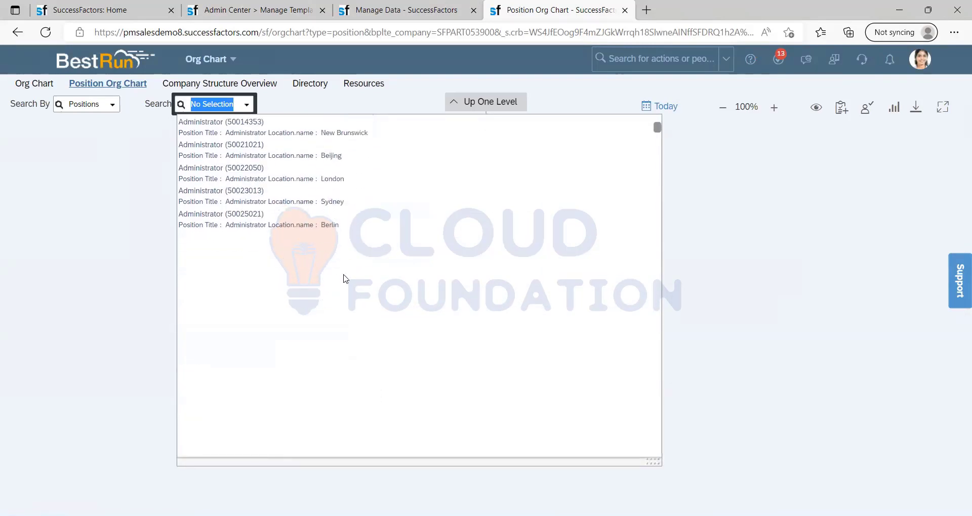
scroll(386, 305, "down", 3)
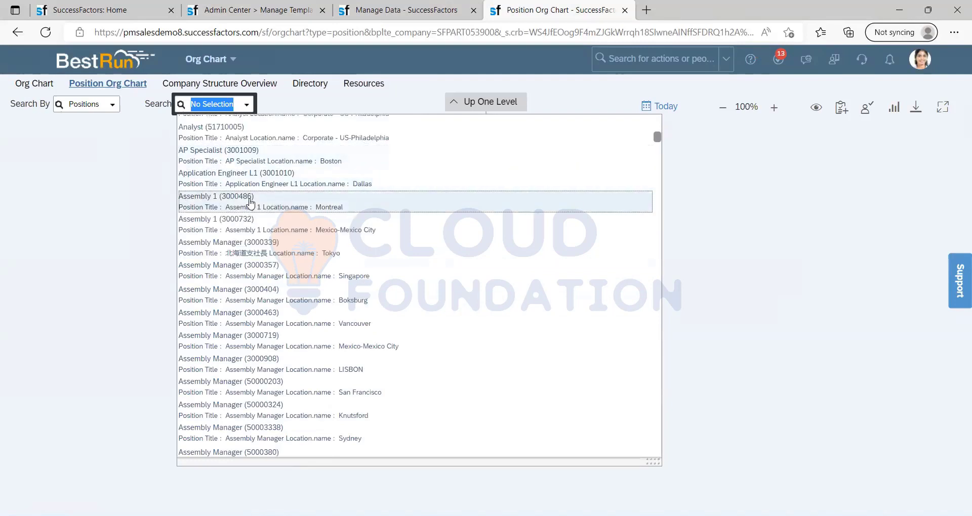
left_click(286, 195)
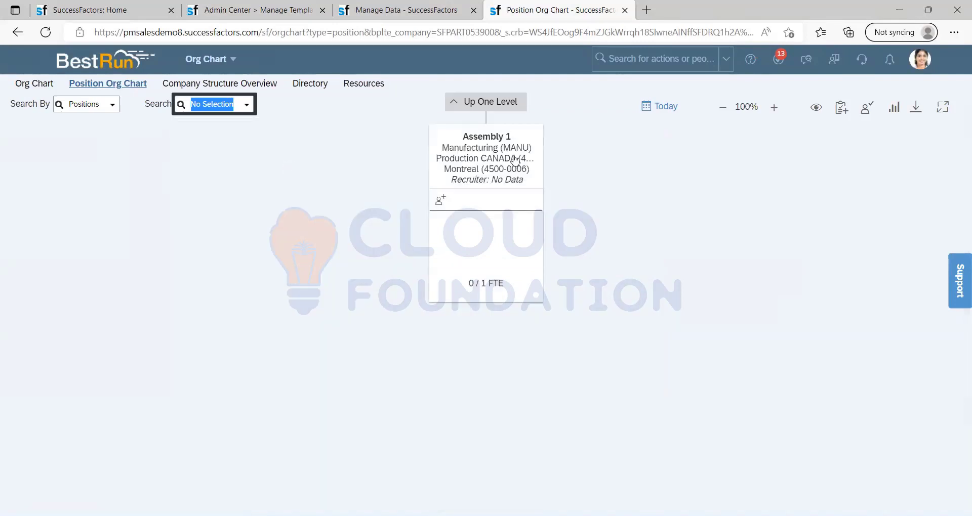
- Create a job requisition from the Assembly 1 position, dated 08/12/2022, using the Standard Job Requisition template with 1 opening
left_click(484, 163)
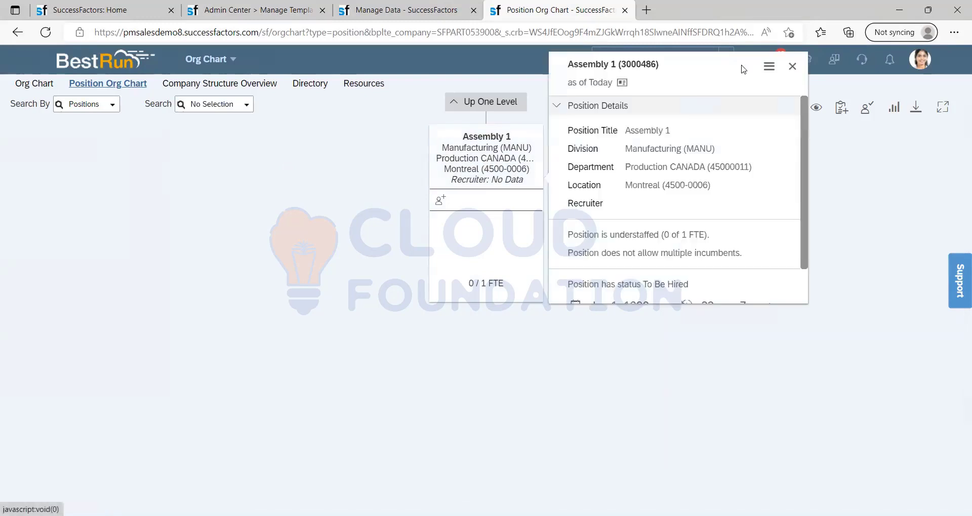
left_click(769, 67)
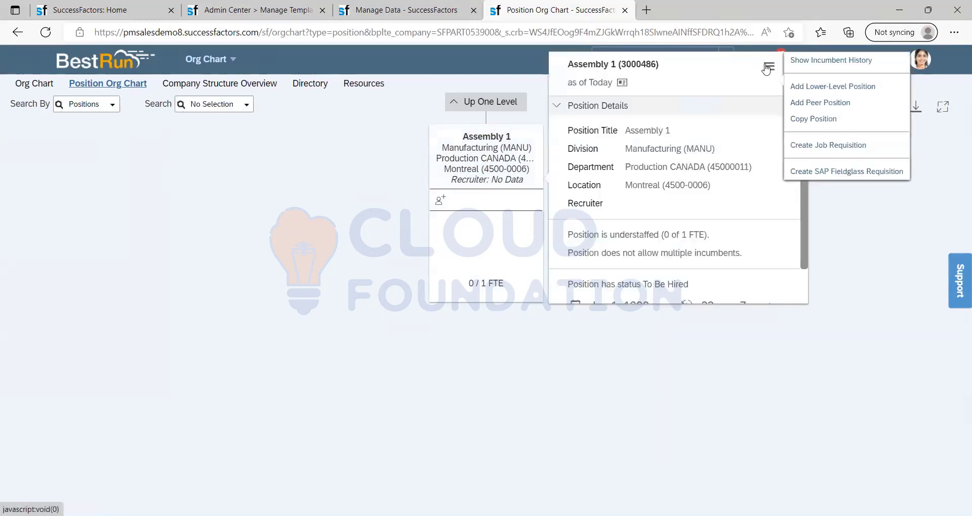
left_click(822, 146)
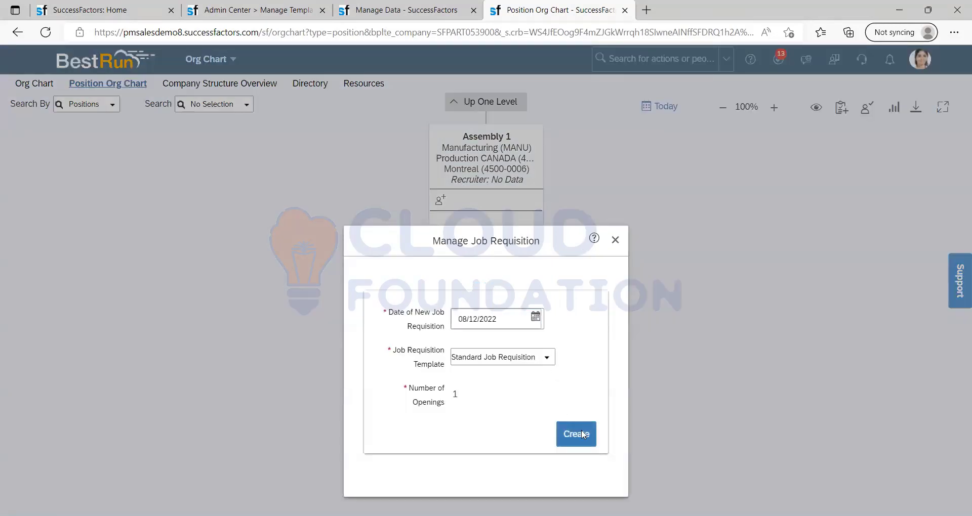
left_click(583, 436)
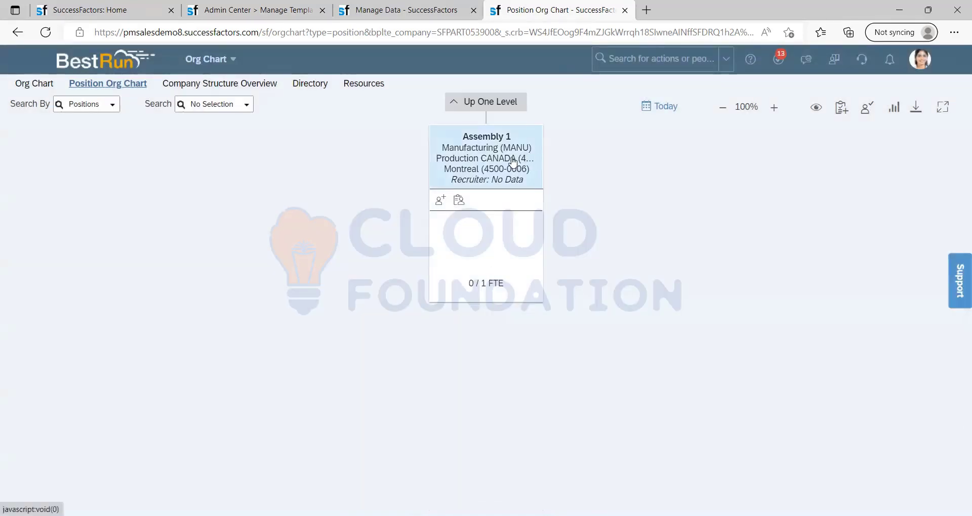
- Expand the Job Requisition Details of the Assembly 1 position and open the linked requisition
left_click(513, 162)
scroll(576, 168, "down", 2)
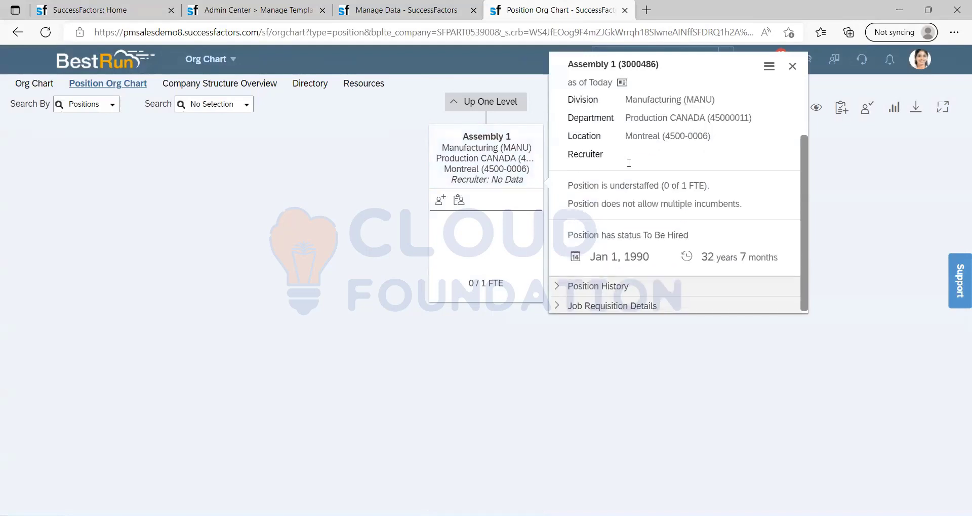
left_click(559, 305)
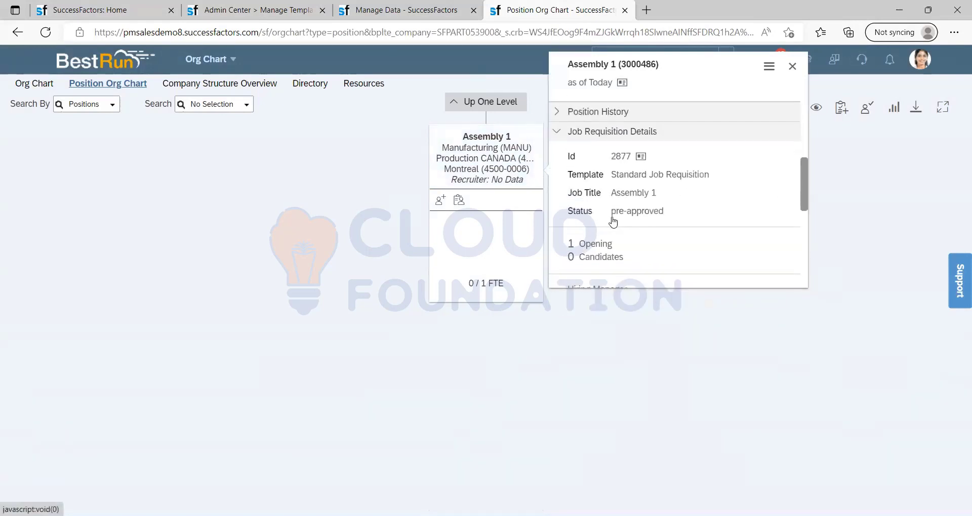
left_click(640, 156)
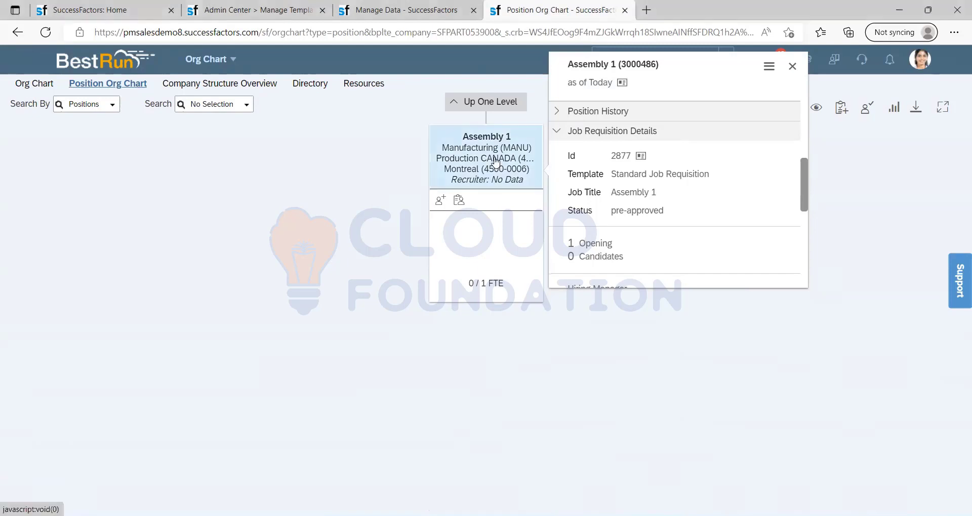
- Check the actions available for the Assembly 1 position and bring its details back up
left_click(768, 66)
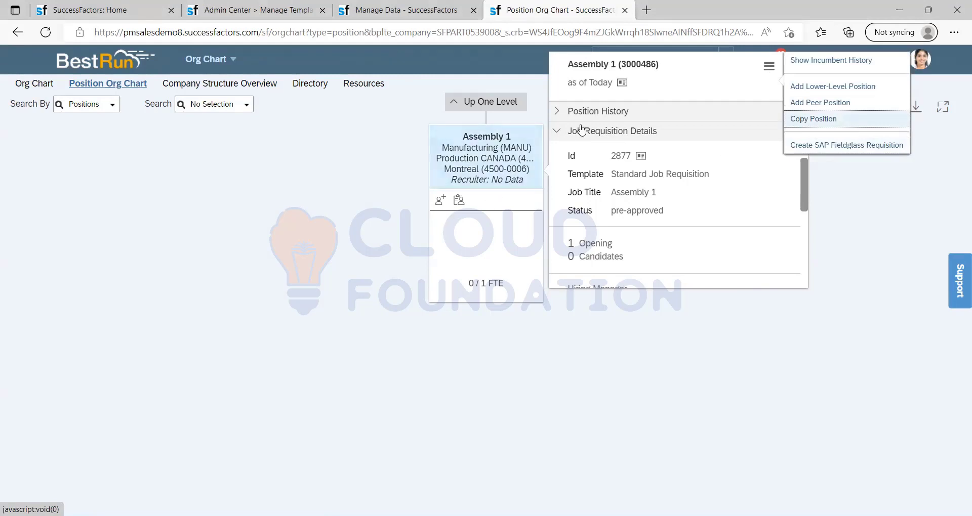
scroll(774, 113, "up", 4)
left_click(826, 170)
left_click(490, 187)
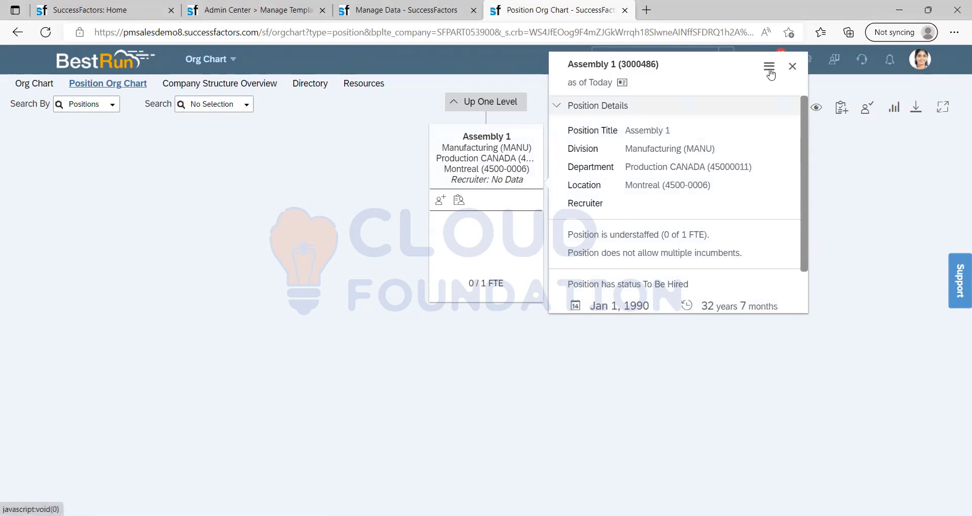
- Show the Job Requisition Details of Assembly 1 again and open requisition 2877
scroll(725, 156, "down", 2)
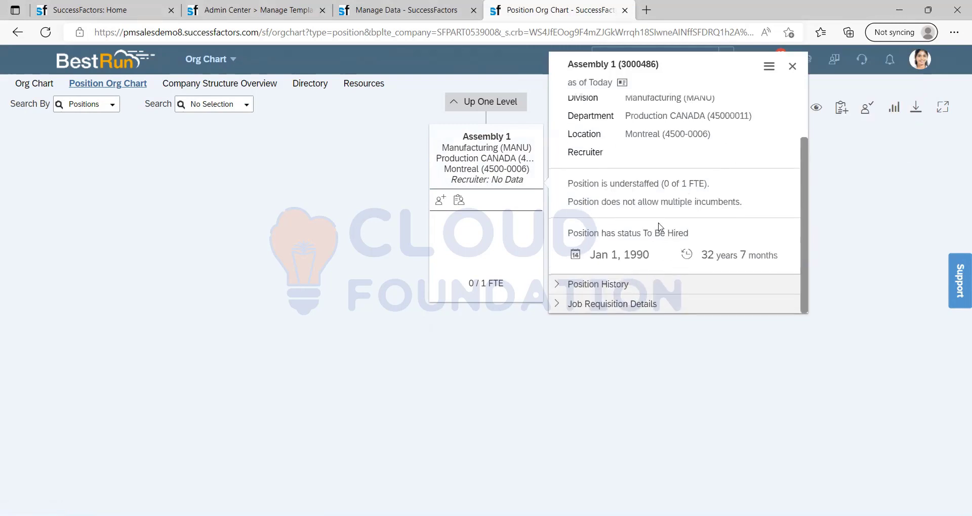
left_click(557, 304)
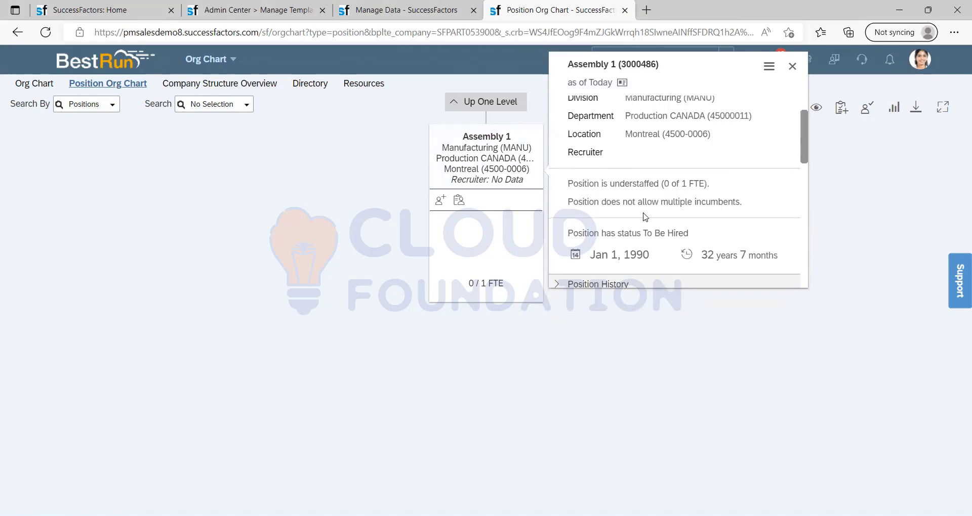
scroll(638, 215, "down", 5)
scroll(638, 214, "up", 5)
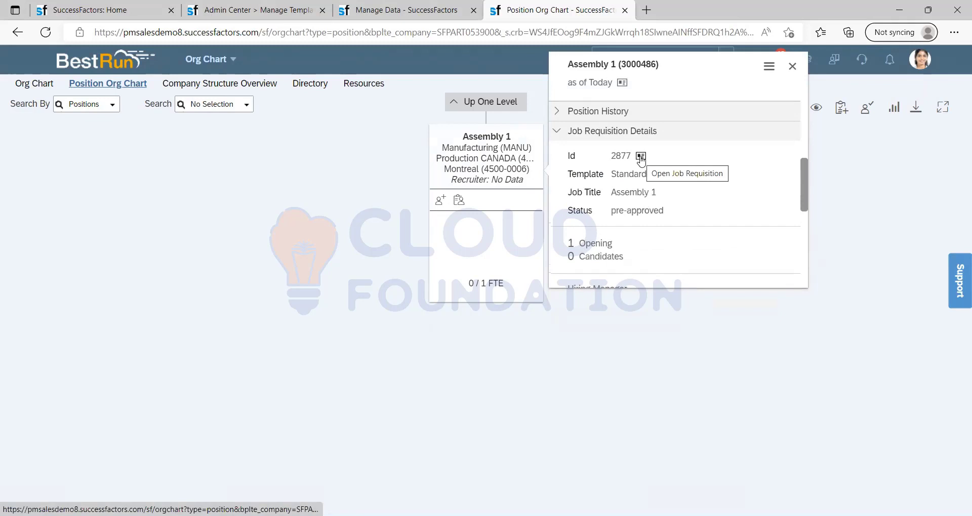
left_click(641, 157)
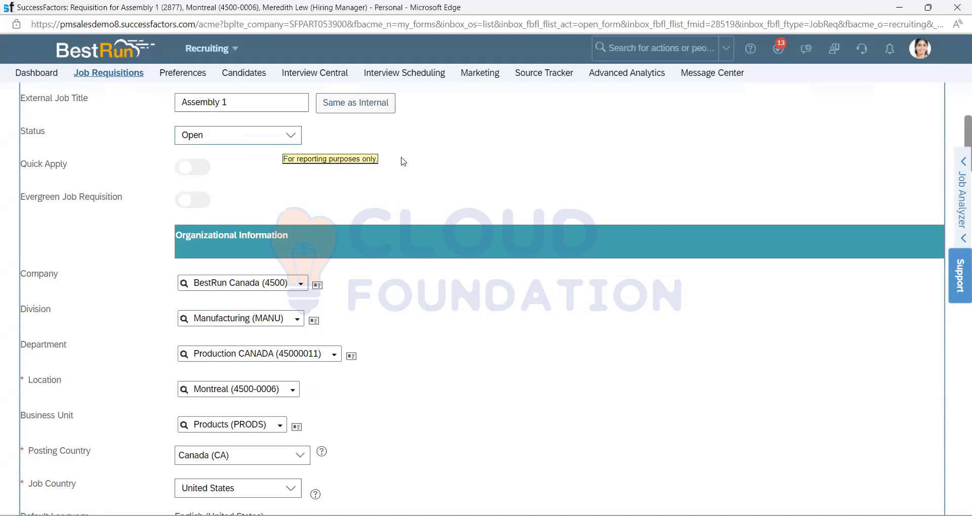
- Review the Assembly 1 requisition's route map, Organizational Information, Job Details and Job Justification fields, including Position Number and Cost Center
scroll(214, 170, "up", 3)
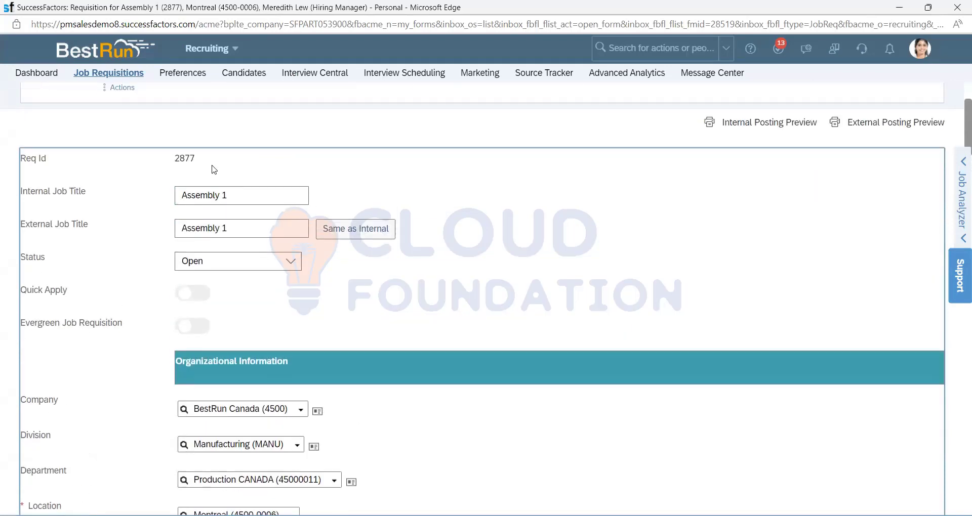
scroll(215, 169, "up", 3)
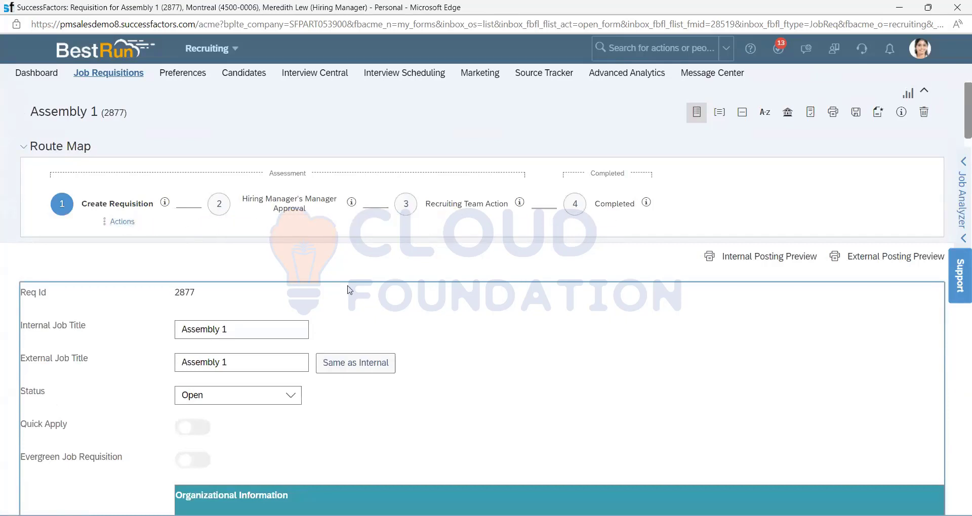
scroll(348, 289, "down", 4)
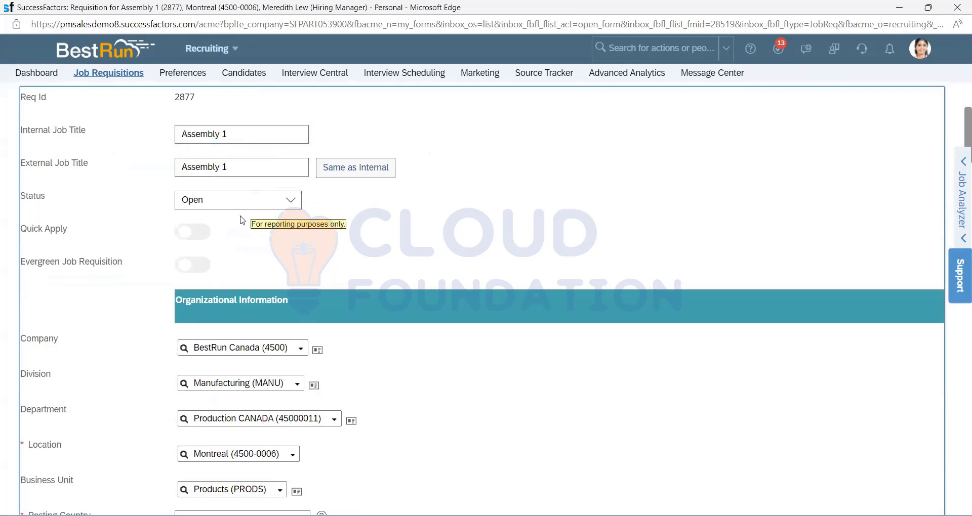
scroll(242, 220, "down", 6)
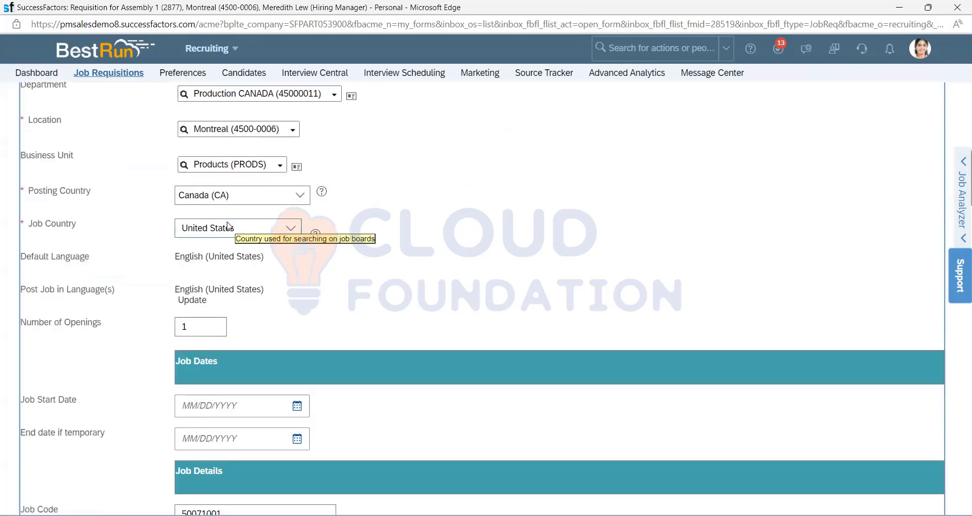
scroll(152, 222, "up", 4)
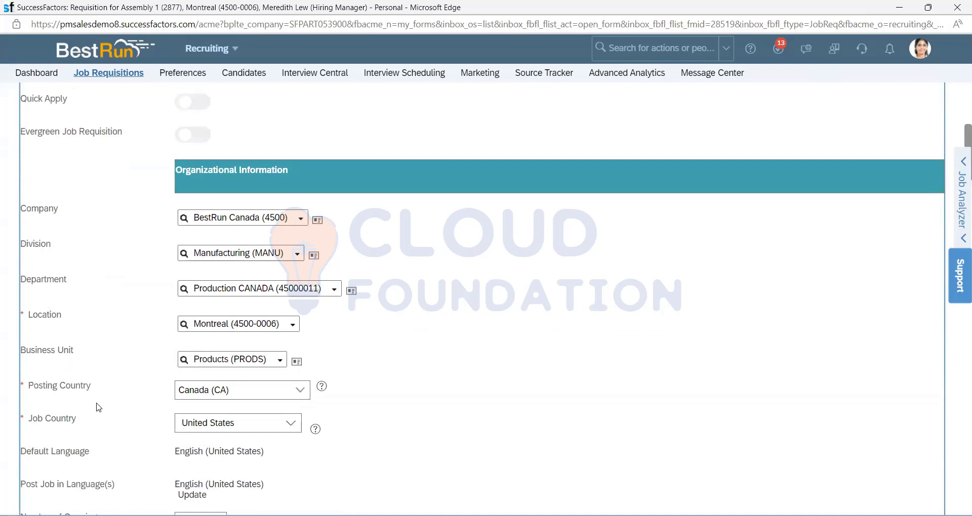
scroll(111, 394, "down", 2)
scroll(111, 394, "down", 12)
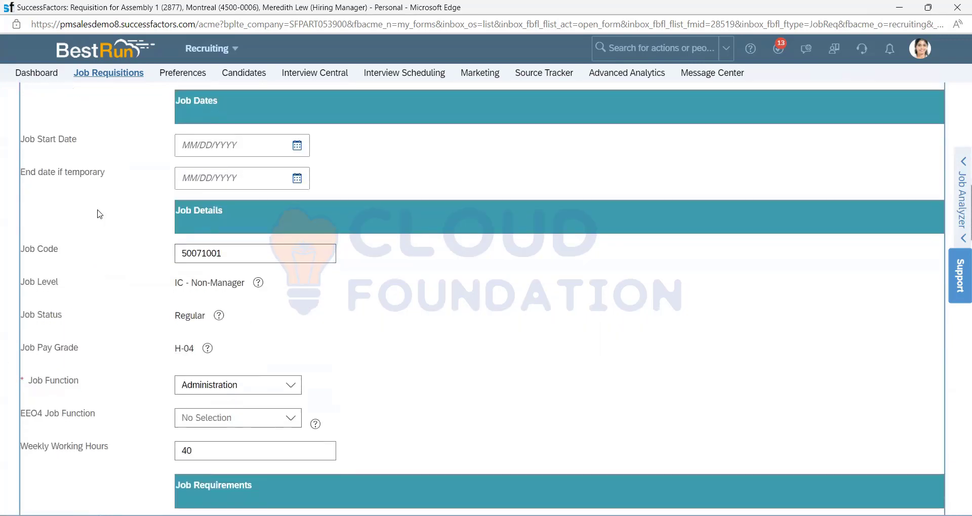
scroll(95, 225, "down", 4)
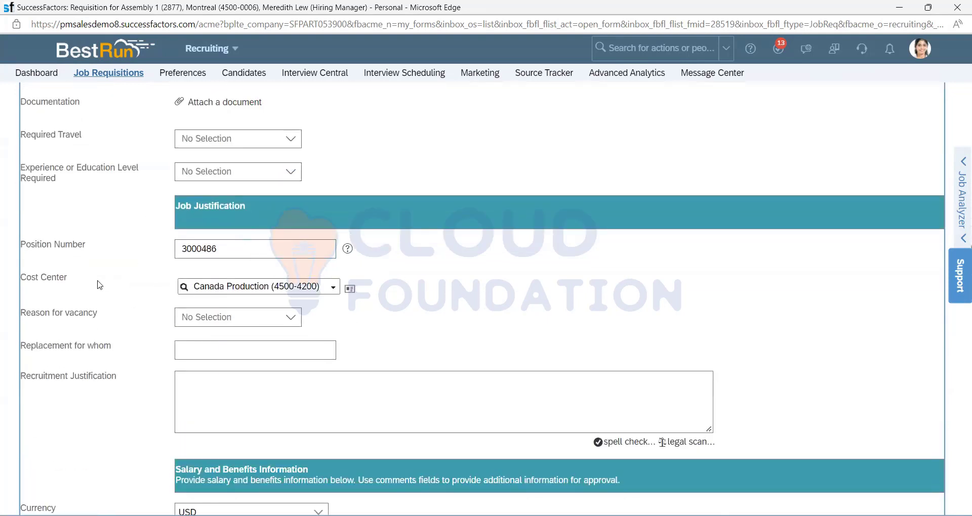
left_click_drag(76, 281, 1, 281)
scroll(413, 249, "up", 10)
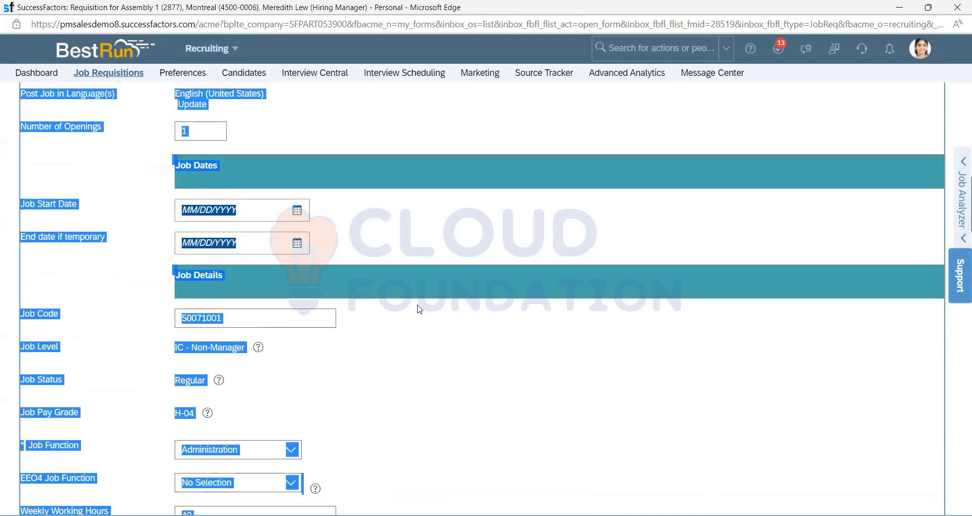
left_click(390, 168)
scroll(391, 169, "up", 8)
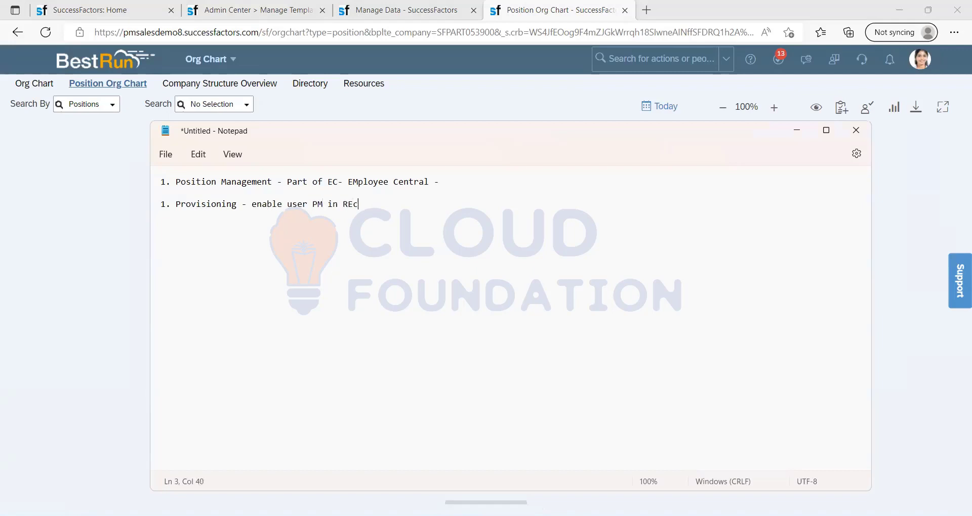
- Complete the Provisioning line in the Notepad notes about enabling PM in recruiting, and return to the Position Org Chart
type("recruiting")
left_click(802, 134)
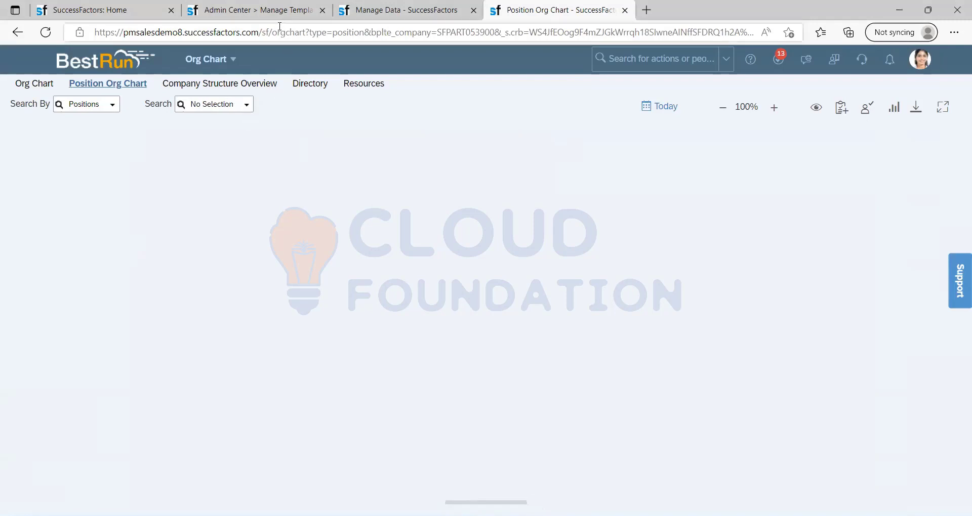
left_click(248, 105)
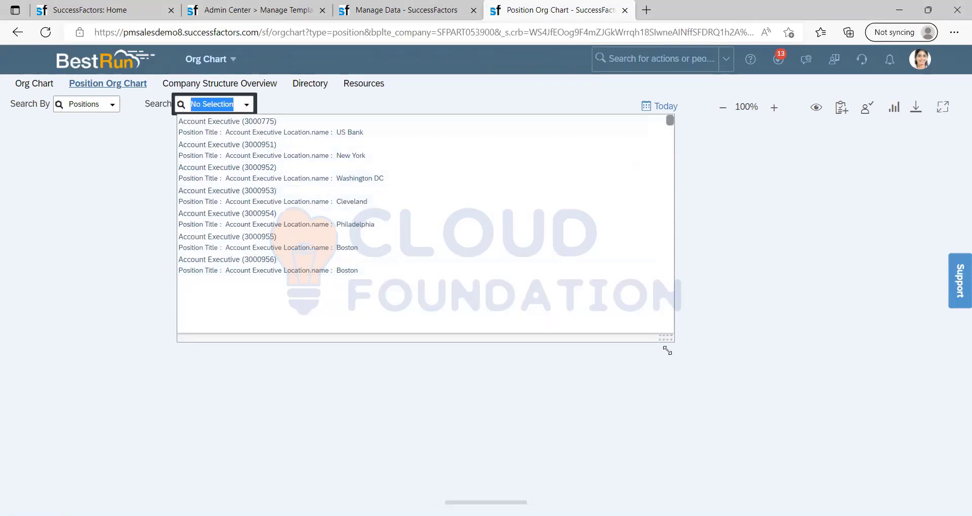
left_click(722, 243)
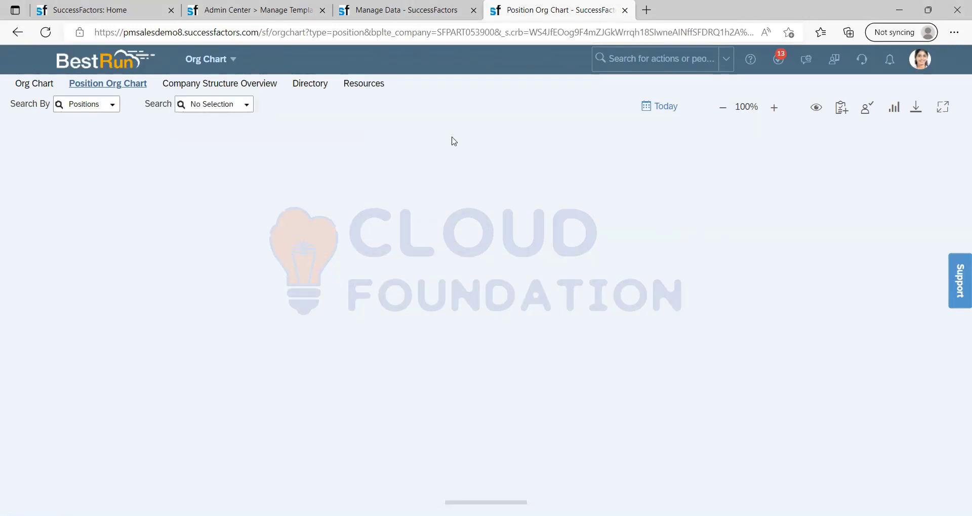
- Return to the position record in Manage Data and highlight its Organization fields from Company to Cost Center
left_click(257, 19)
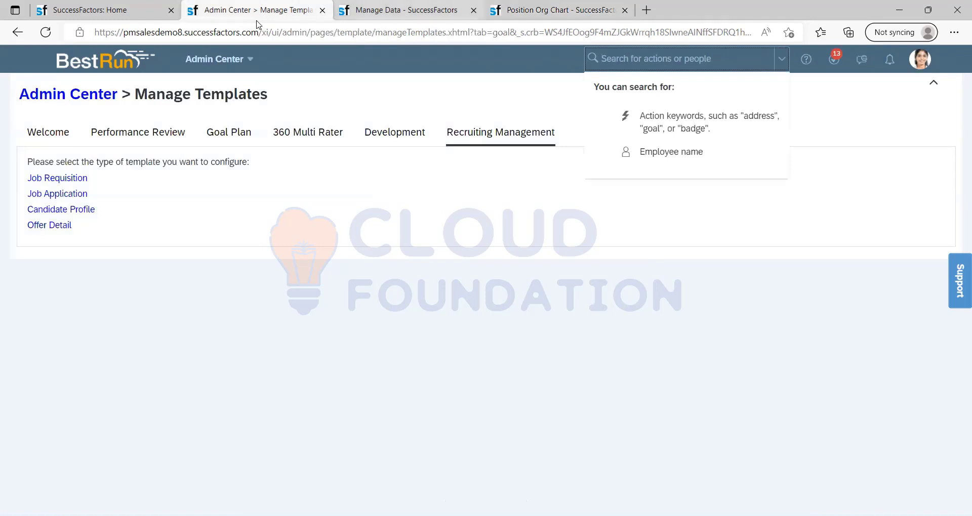
key("ctrl+Tab")
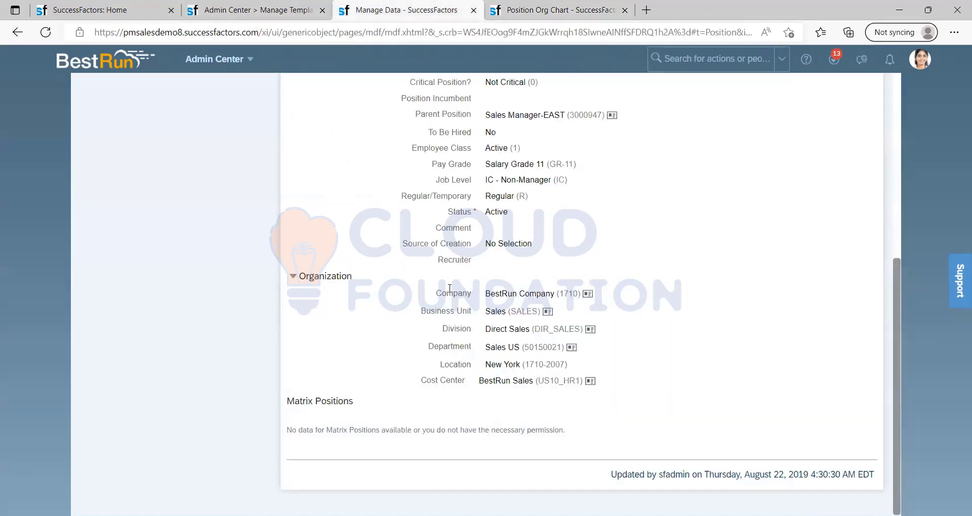
mouse_move(437, 293)
left_mouse_down()
mouse_move(470, 385)
mouse_move(421, 302)
mouse_move(433, 285)
left_mouse_up()
left_click(678, 360)
left_click_drag(432, 295, 634, 342)
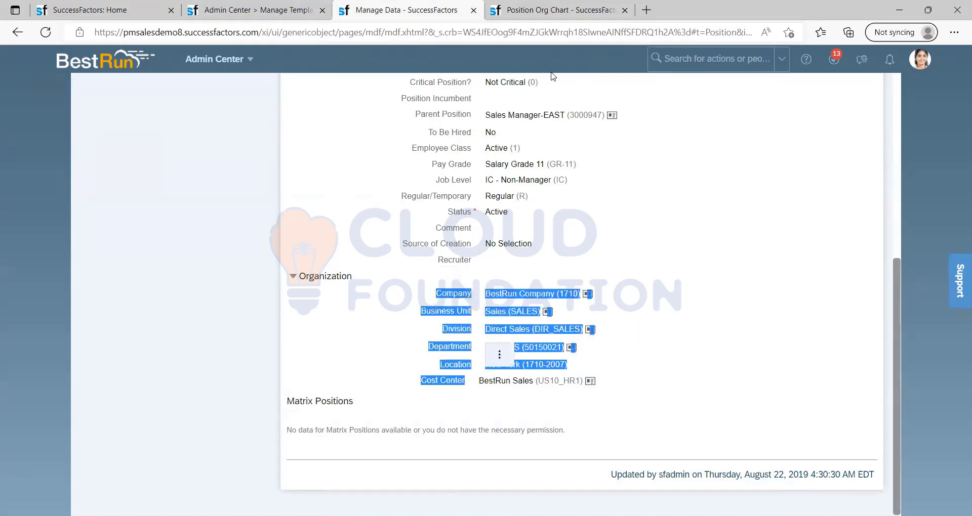
- In Manage Templates, open the Basic Job Requisition template and display its field definitions
left_click(273, 11)
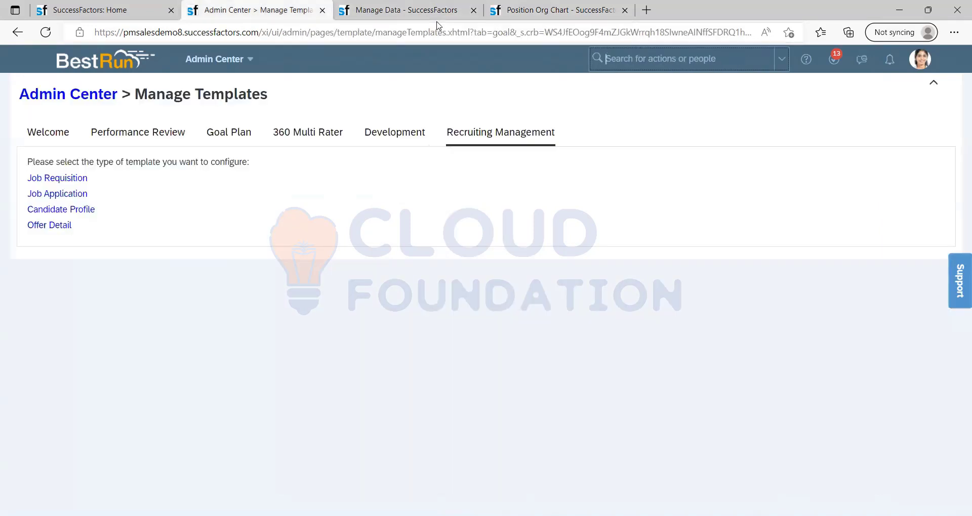
left_click(70, 180)
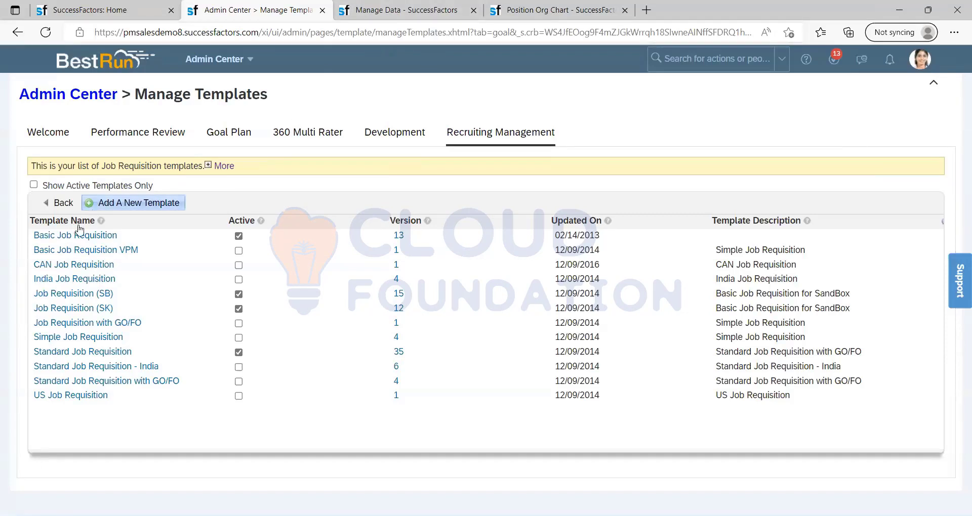
left_click(66, 239)
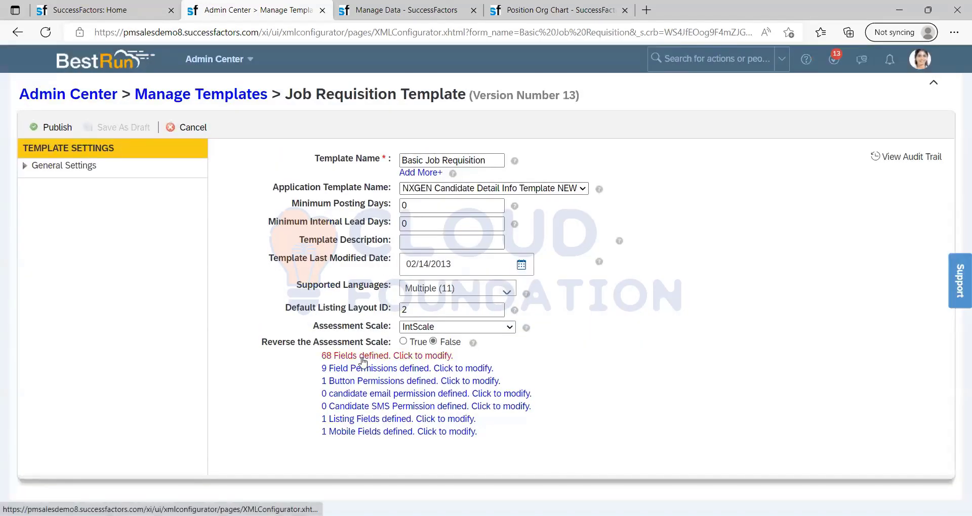
left_click(362, 356)
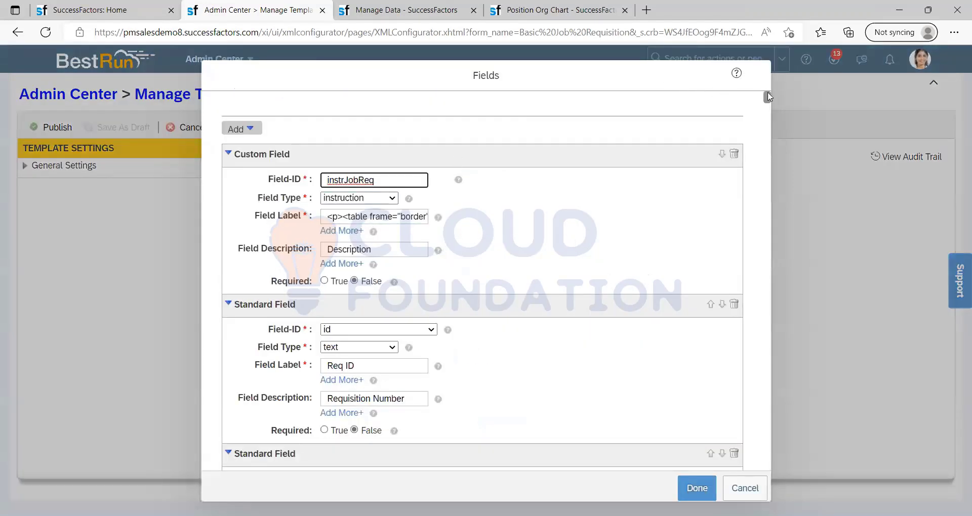
- Add a new standard field at the end of the Basic Job Requisition template's field definitions
left_click_drag(767, 96, 774, 468)
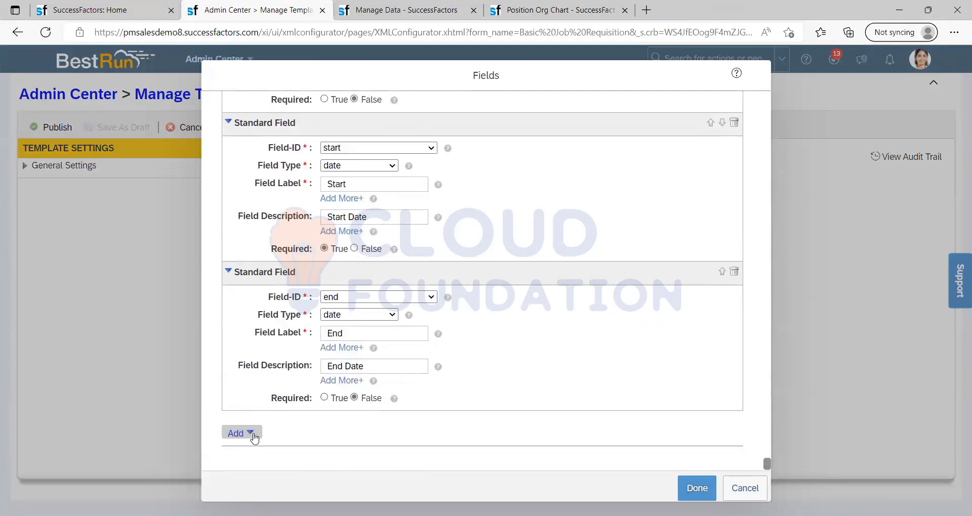
left_click(252, 434)
left_click(252, 434)
left_click(252, 434)
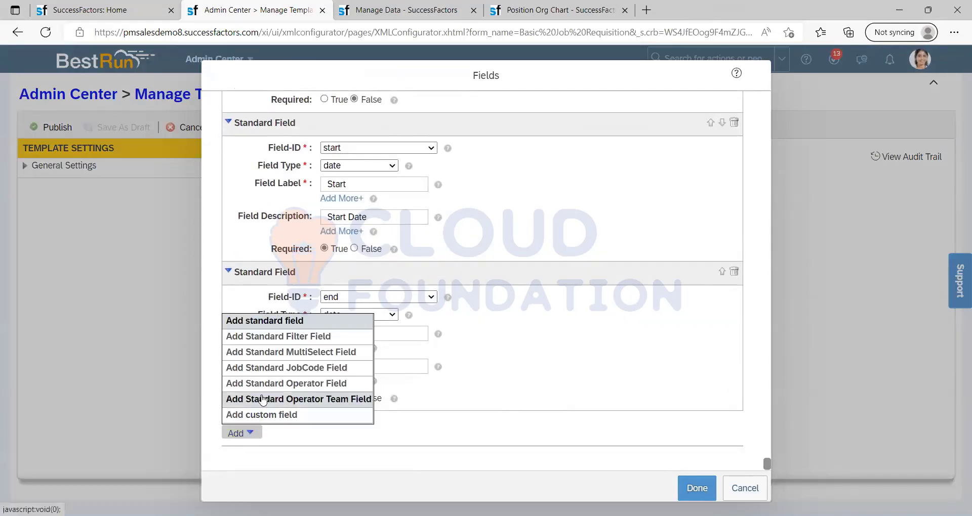
left_click(276, 324)
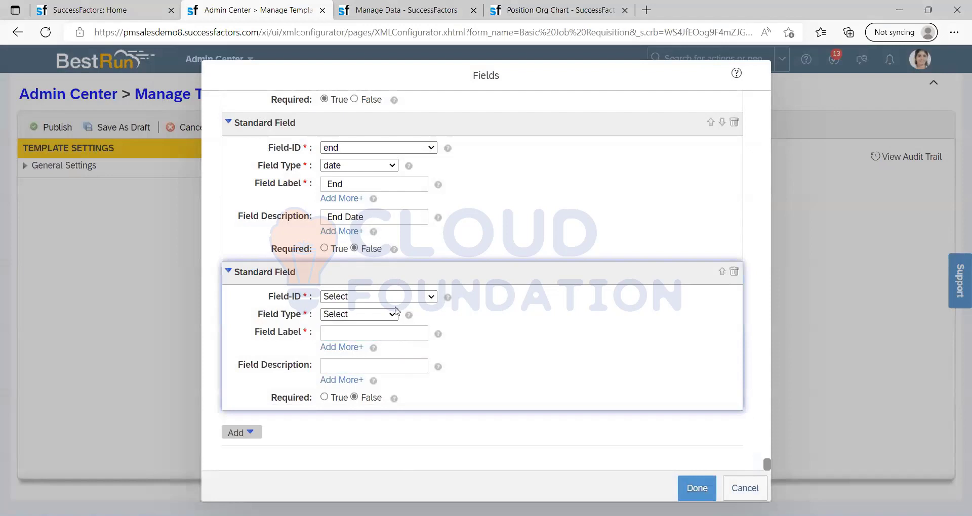
- Set the new standard field's Field-ID to department_obj
left_click(395, 298)
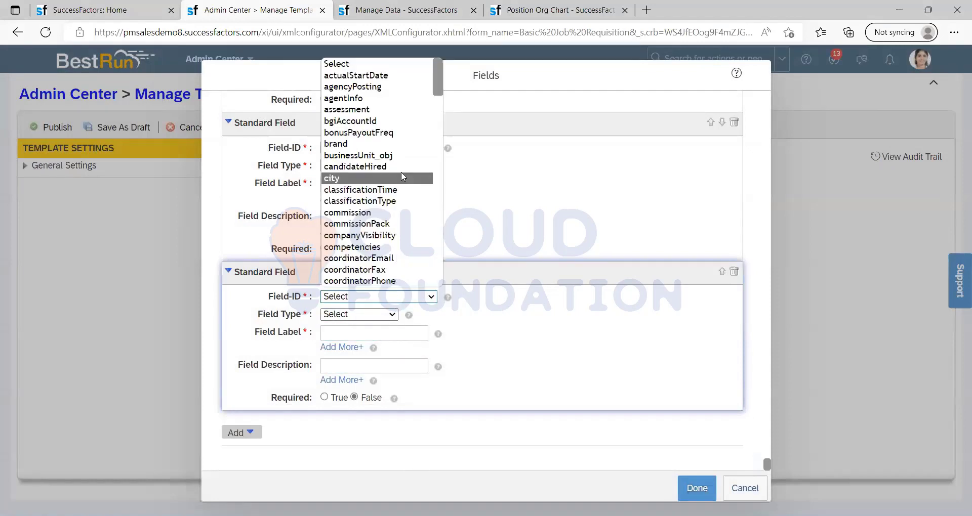
scroll(405, 117, "down", 3)
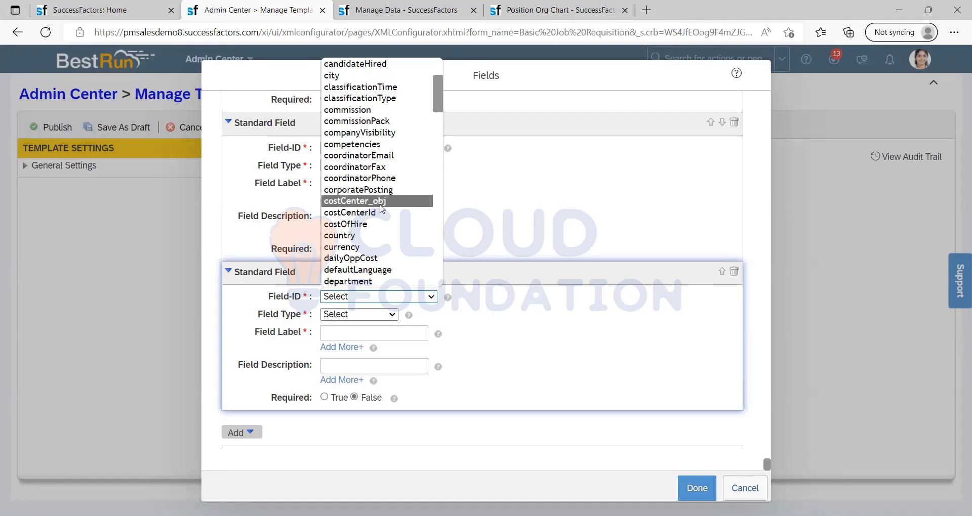
scroll(381, 209, "down", 2)
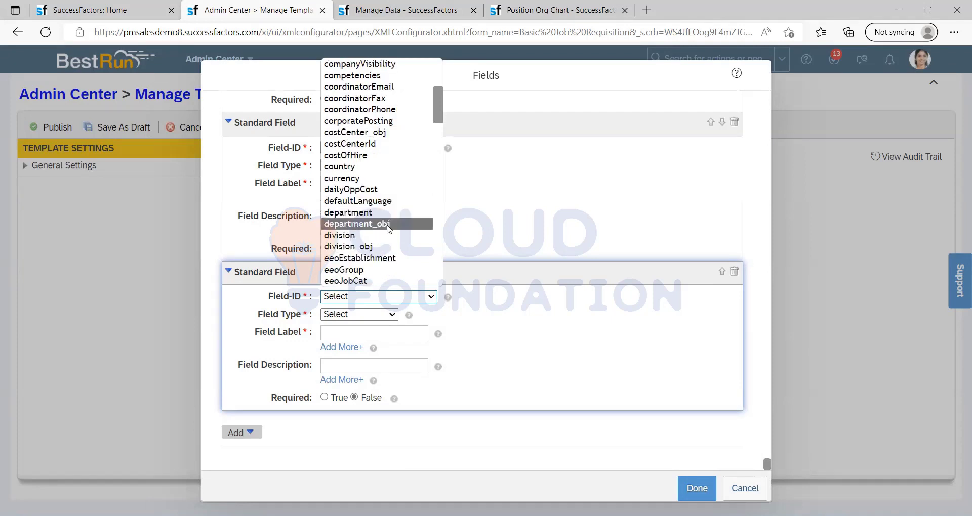
scroll(388, 228, "down", 1)
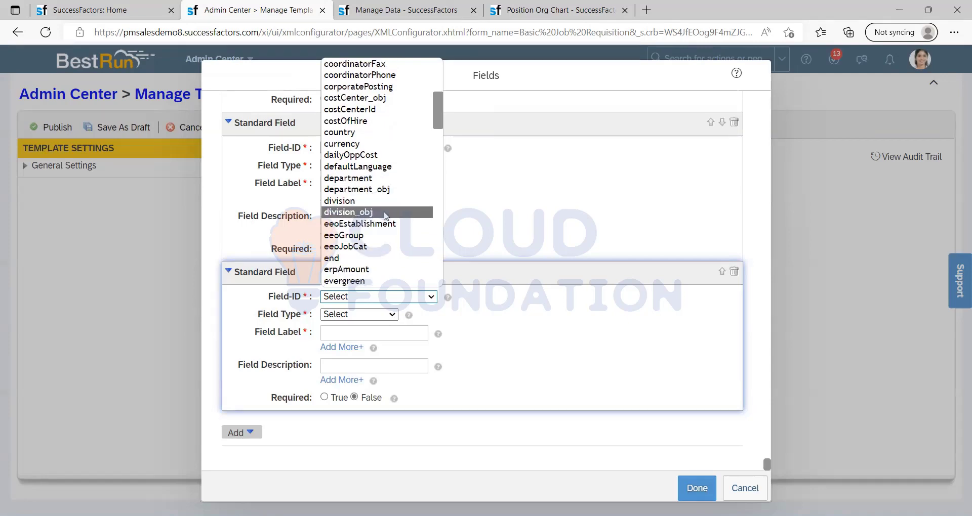
scroll(384, 216, "down", 2)
scroll(405, 222, "down", 8)
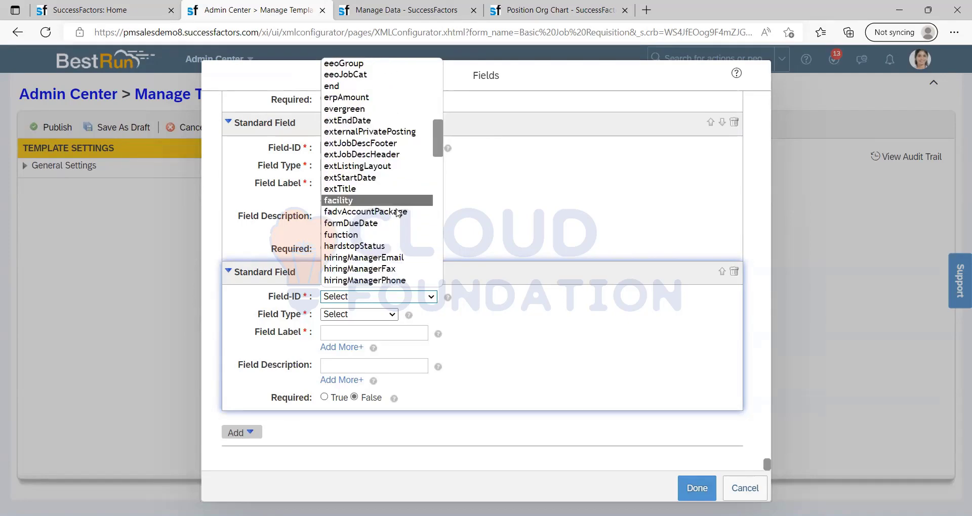
scroll(408, 222, "down", 20)
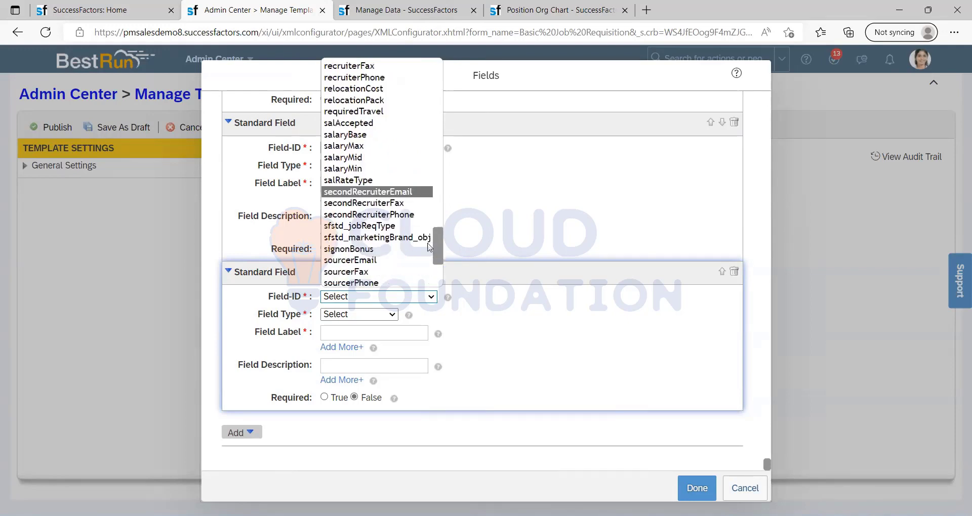
left_click_drag(438, 269, 446, 119)
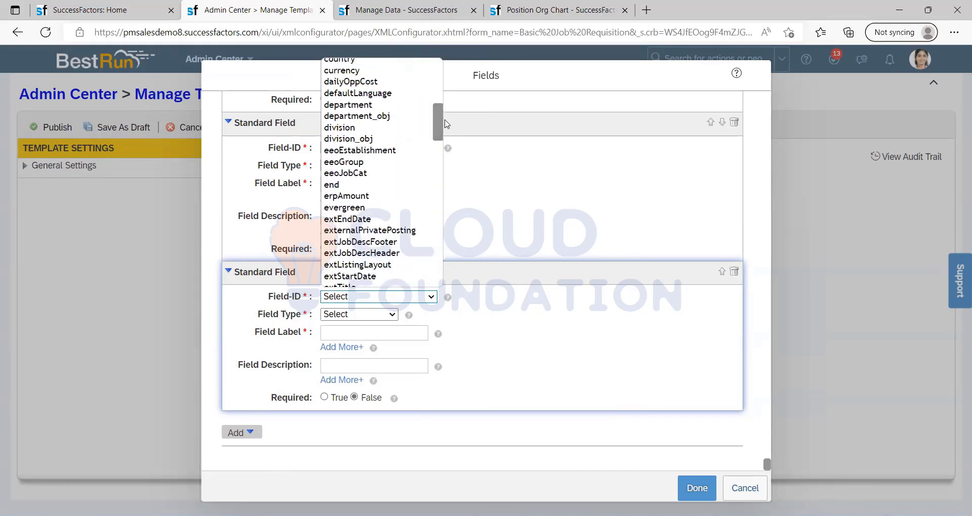
left_click(384, 117)
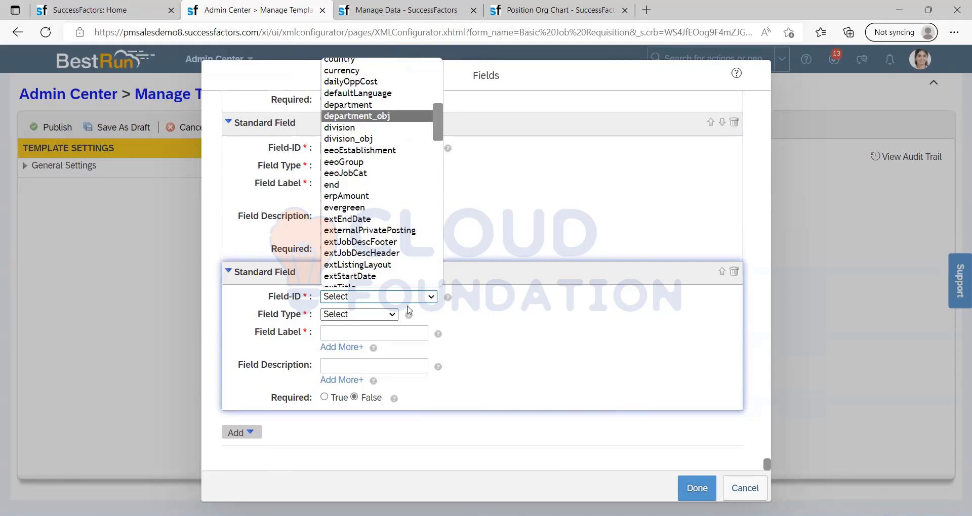
- Give the department_obj field the type object and the label Department
left_click(372, 315)
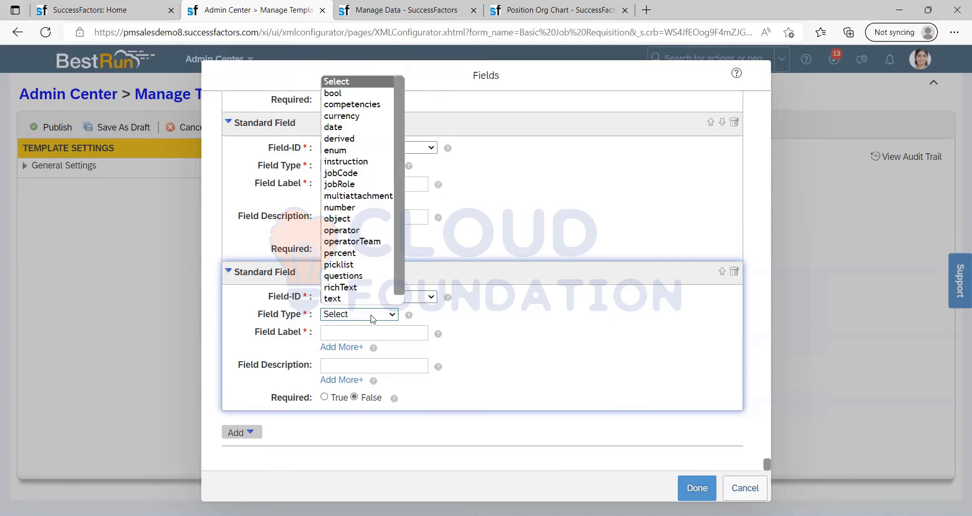
left_click(357, 219)
left_click(398, 333)
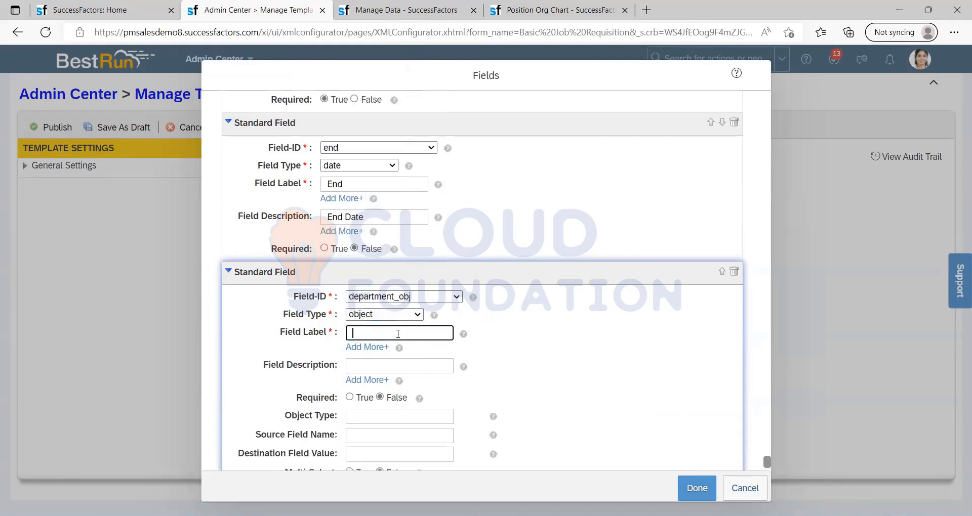
type("Department")
left_click(571, 309)
scroll(532, 296, "down", 2)
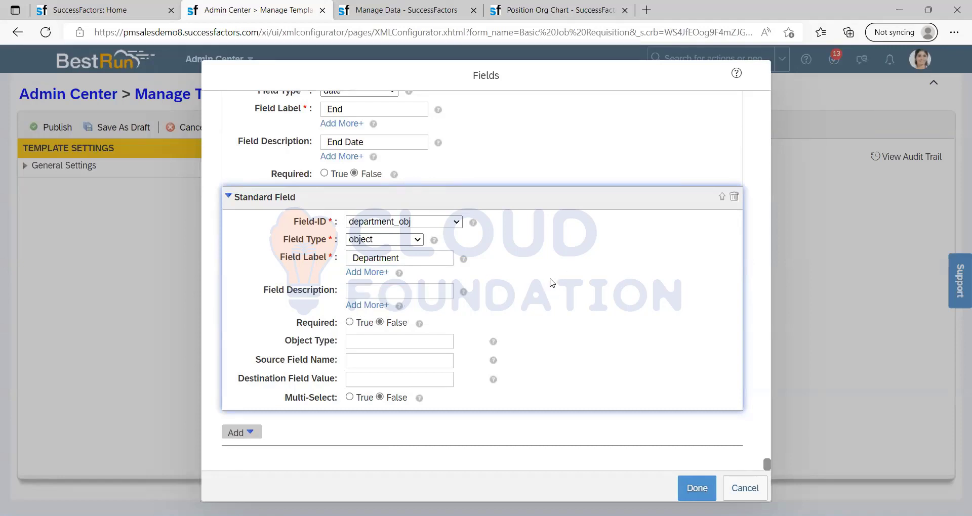
- Highlight the Position Management line in the Notepad notes, and return to the template's field definitions
key("alt+Tab")
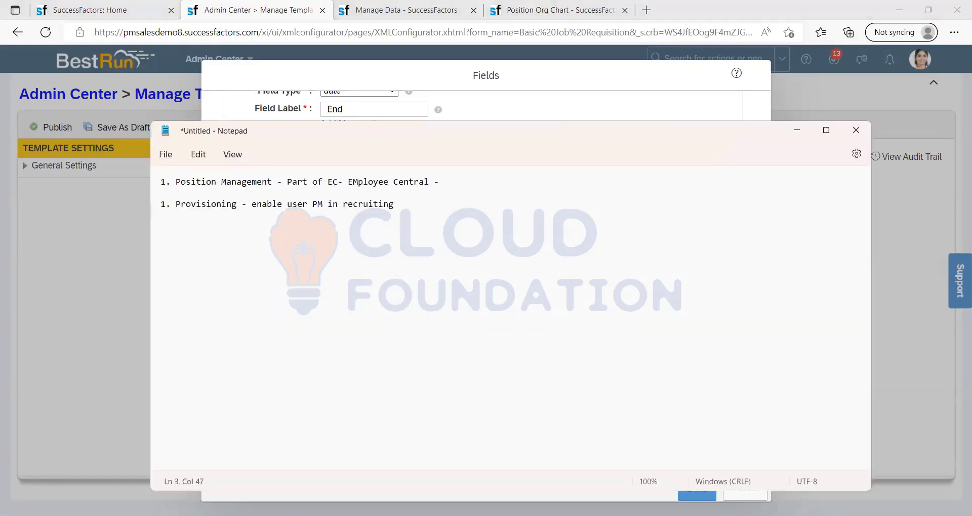
key("alt+Tab")
key("alt+Tab")
left_click_drag(438, 177, 160, 179)
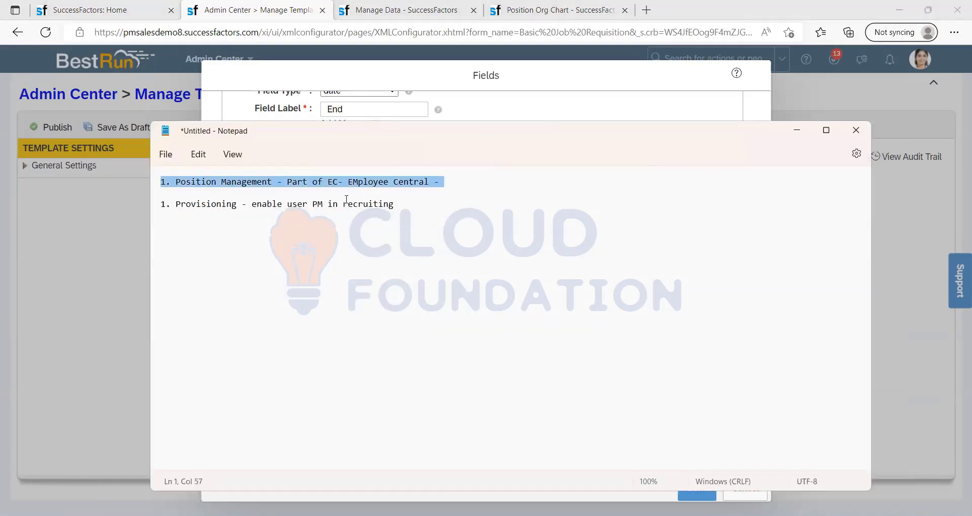
left_click(440, 196)
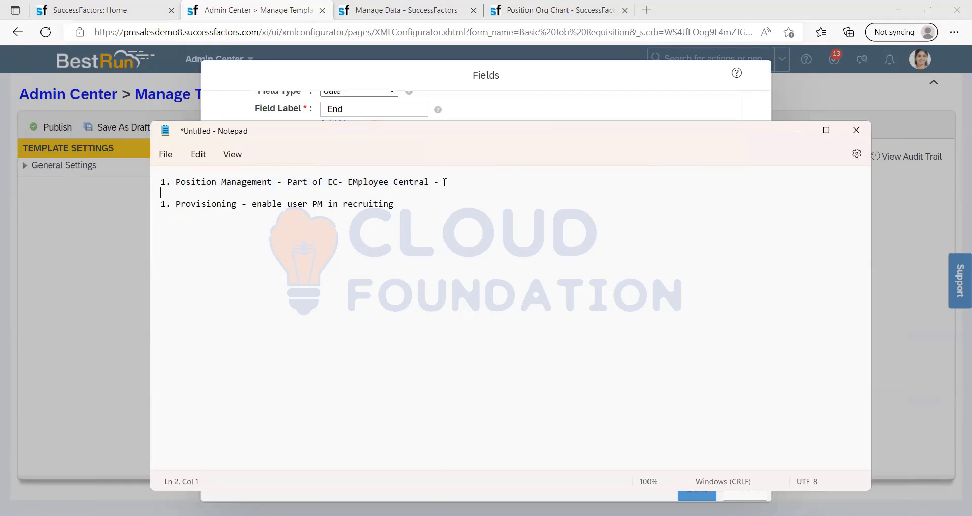
left_click_drag(444, 182, 160, 181)
left_click(417, 195)
left_click(143, 10)
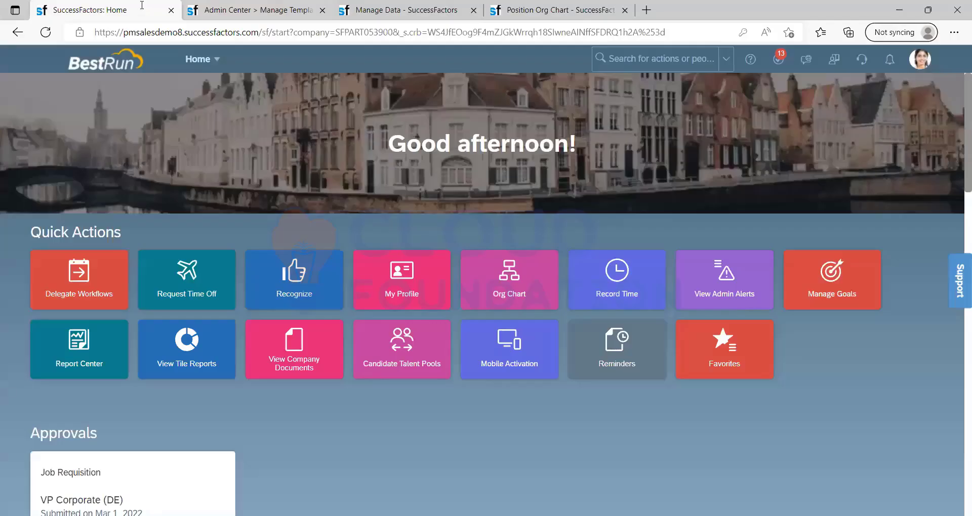
key("ctrl+Tab")
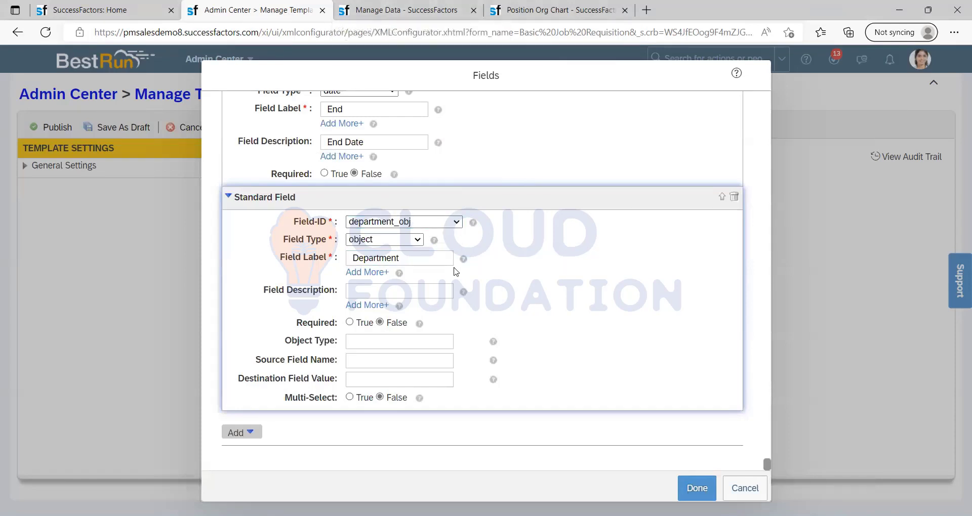
- Check the department choices among the new field's Field-IDs, keeping department_obj selected
mouse_move(461, 263)
mouse_move(472, 223)
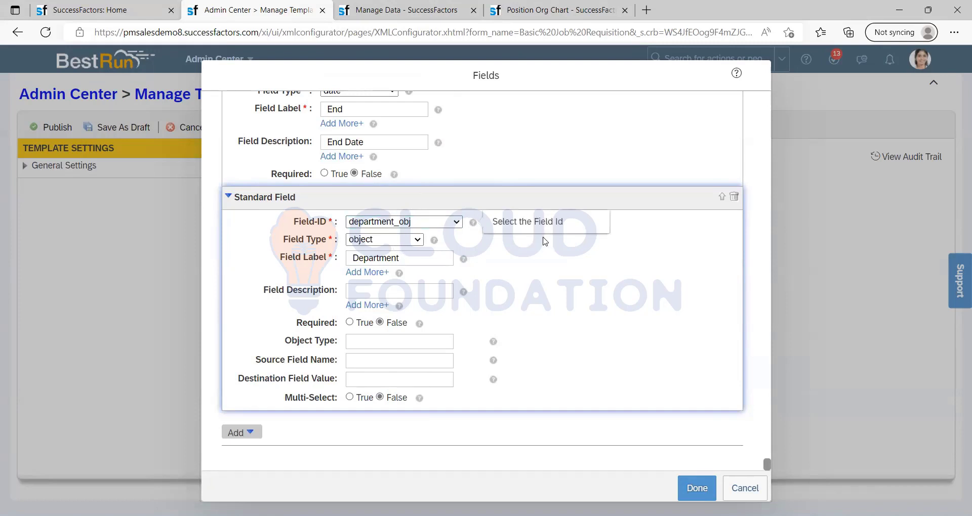
left_click(412, 226)
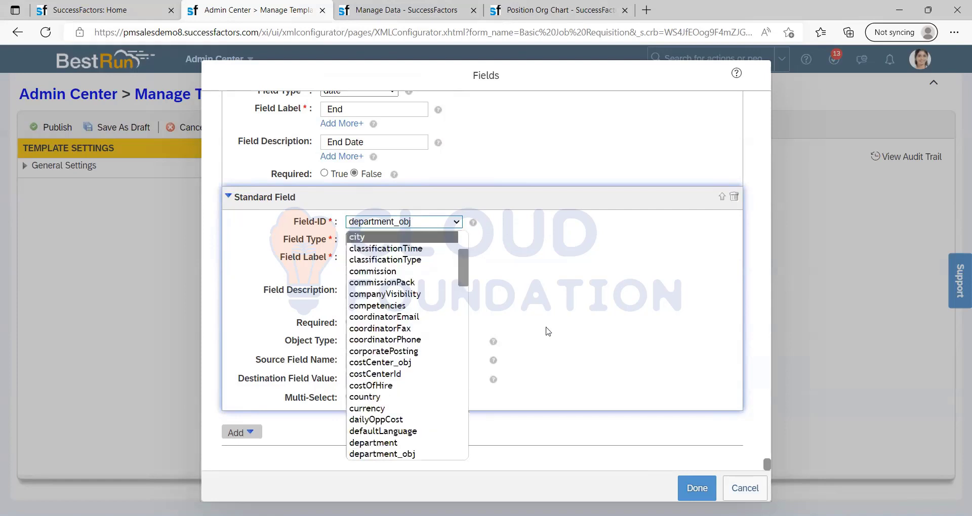
left_click(414, 454)
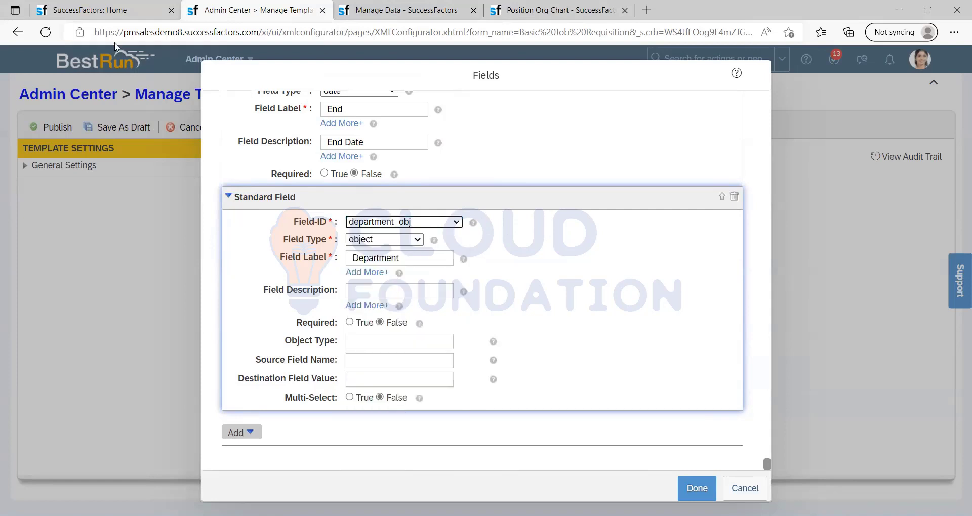
left_click(369, 224)
scroll(400, 445, "down", 1)
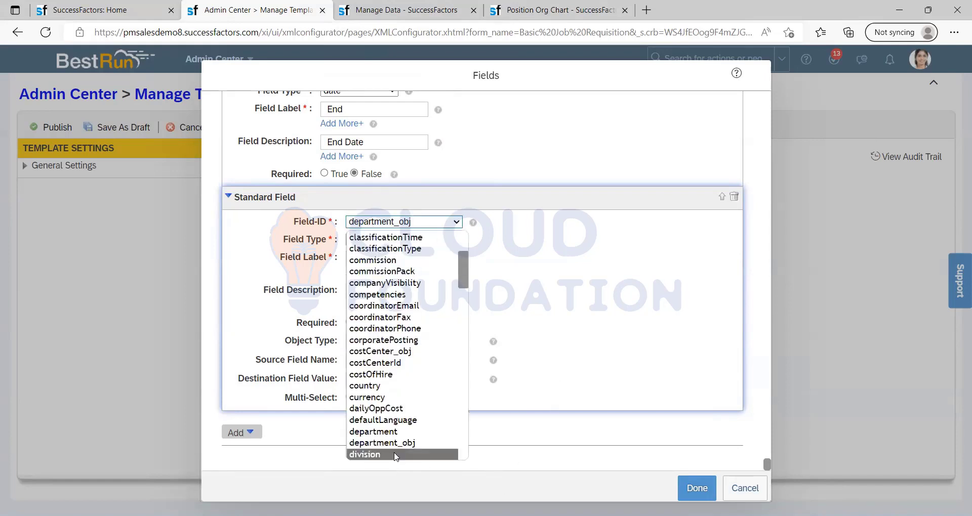
left_click(400, 444)
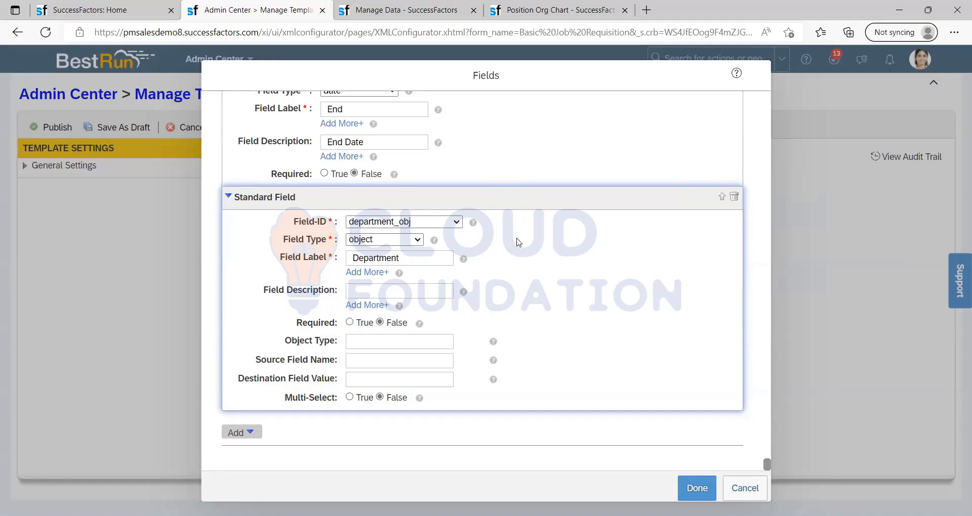
- Examine the Field-ID options for organizational object fields such as business unit, cost center, division, legal entity and location
mouse_move(472, 227)
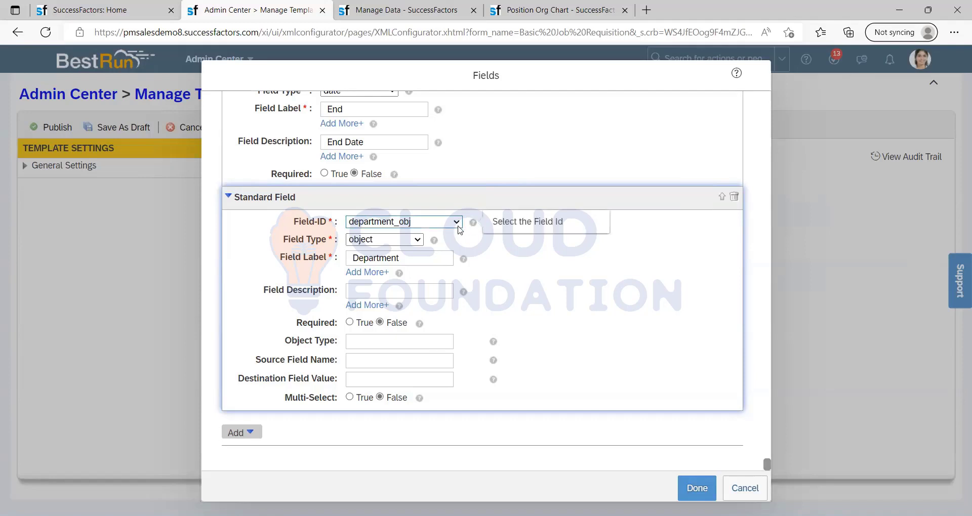
left_click(459, 226)
left_click_drag(466, 269, 466, 281)
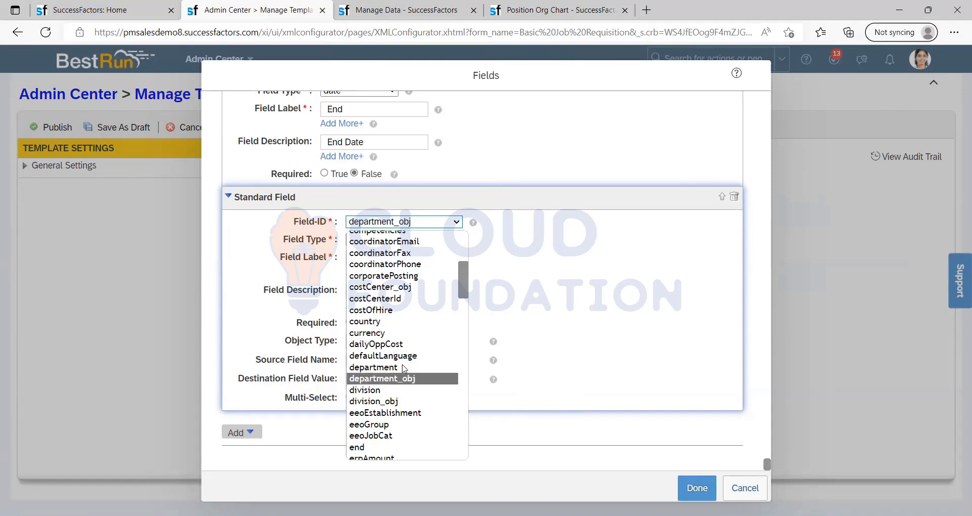
left_click_drag(464, 283, 464, 241)
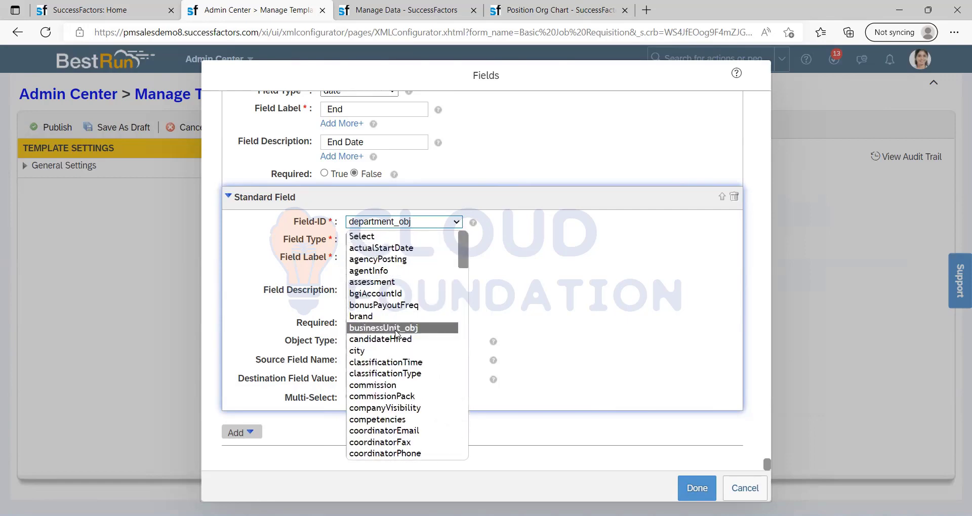
scroll(399, 334, "down", 3)
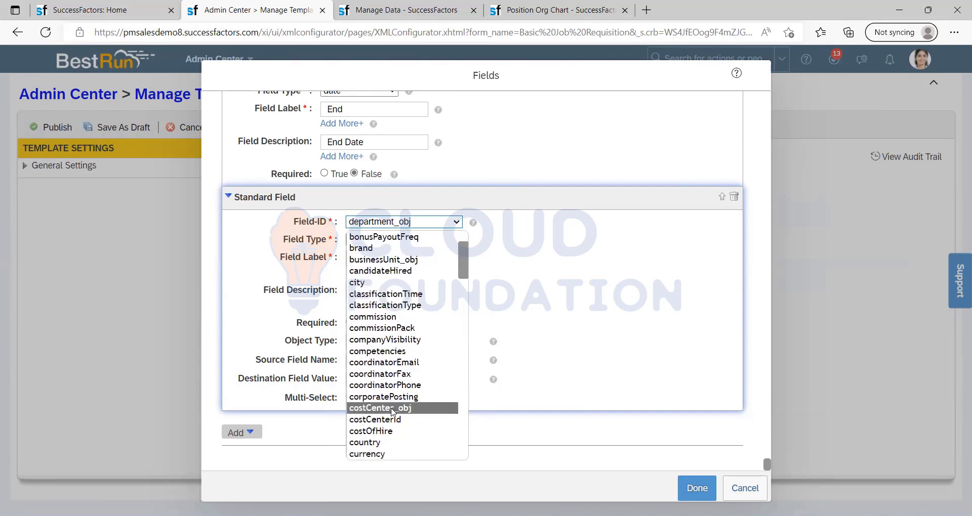
scroll(423, 282, "down", 1)
scroll(423, 283, "down", 2)
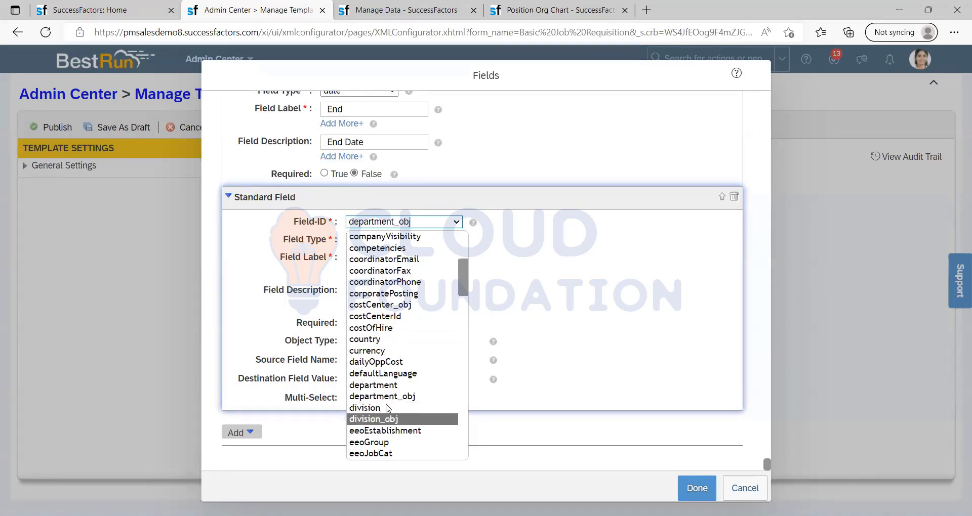
scroll(437, 313, "down", 2)
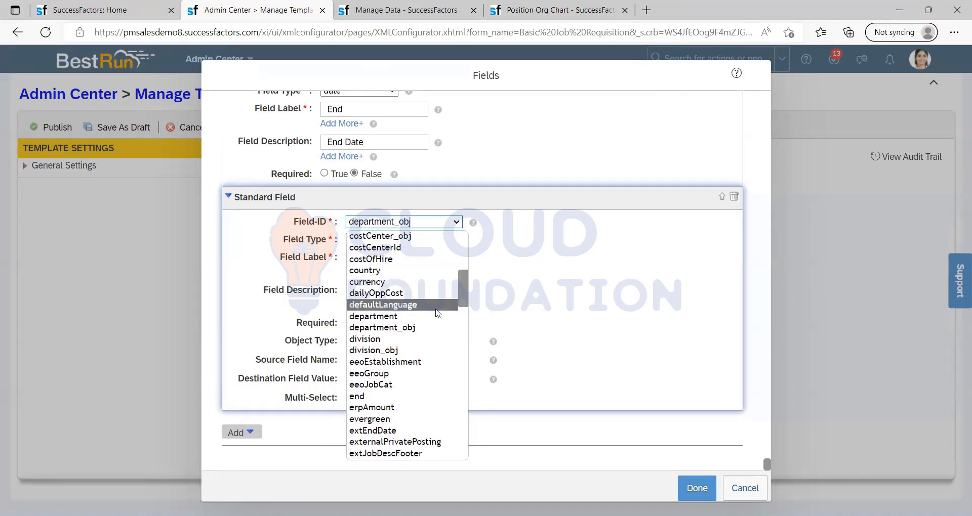
scroll(438, 313, "down", 5)
scroll(436, 318, "down", 7)
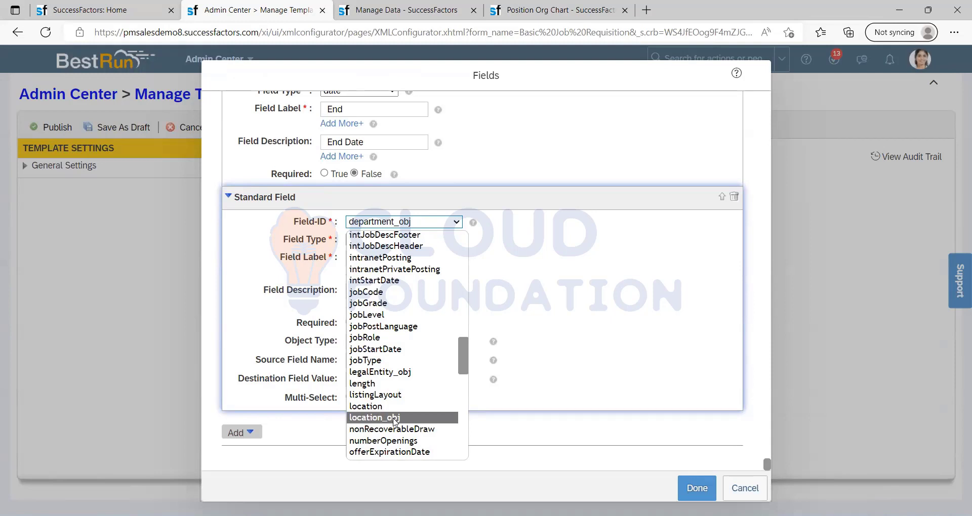
scroll(405, 263, "up", 5)
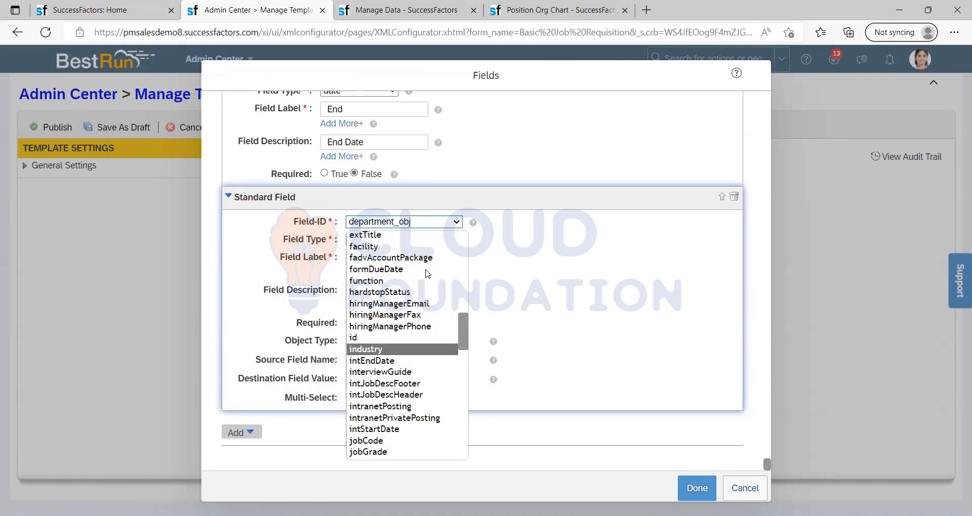
scroll(428, 274, "up", 5)
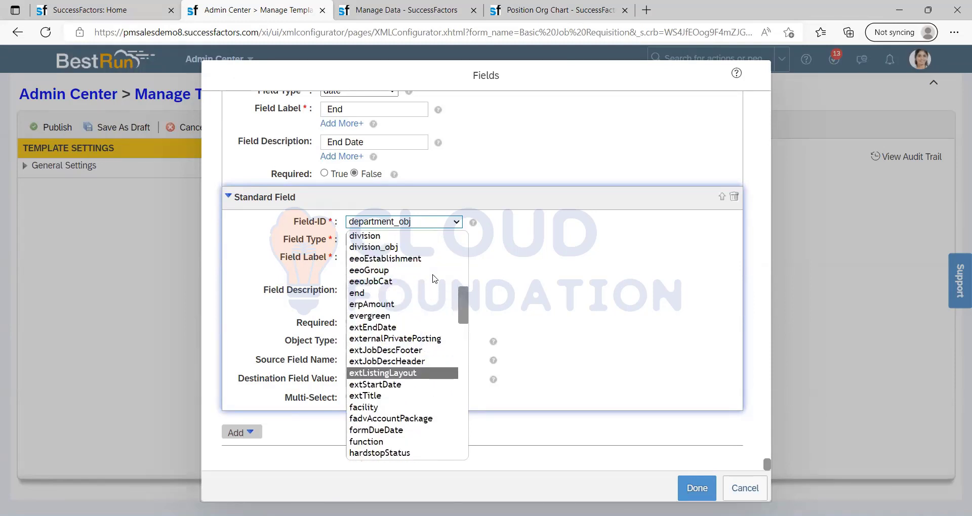
left_click(501, 244)
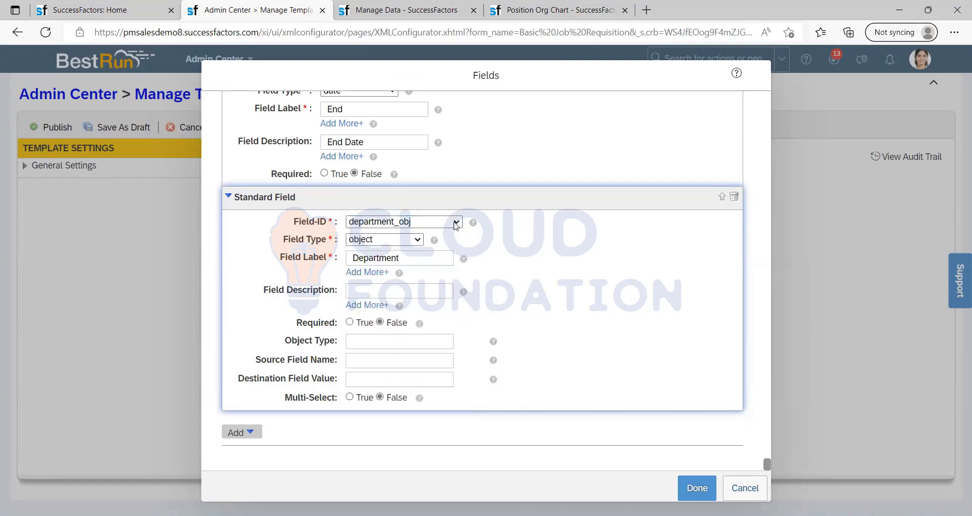
- Review the Field-ID options from business unit to department, keeping department_obj, and discard the edits to the template's field definitions
left_click(428, 225)
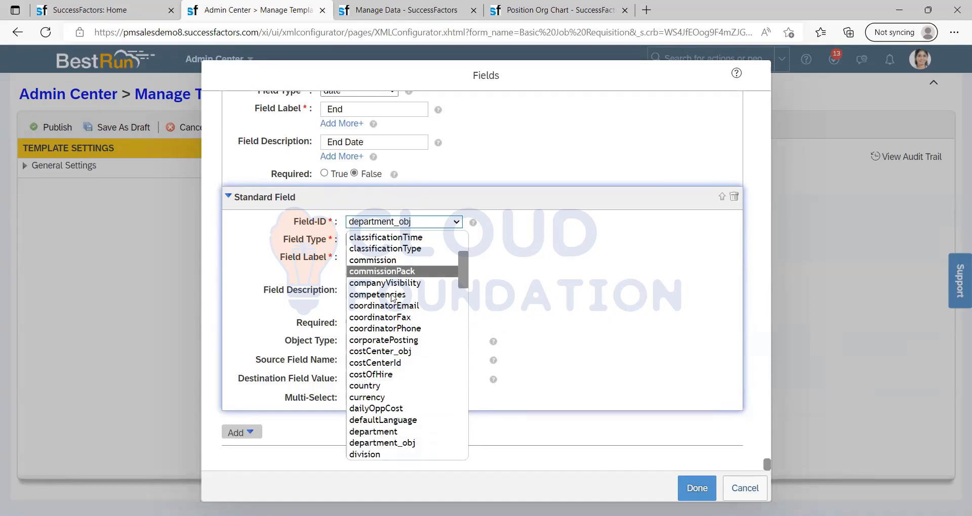
scroll(450, 308, "up", 4)
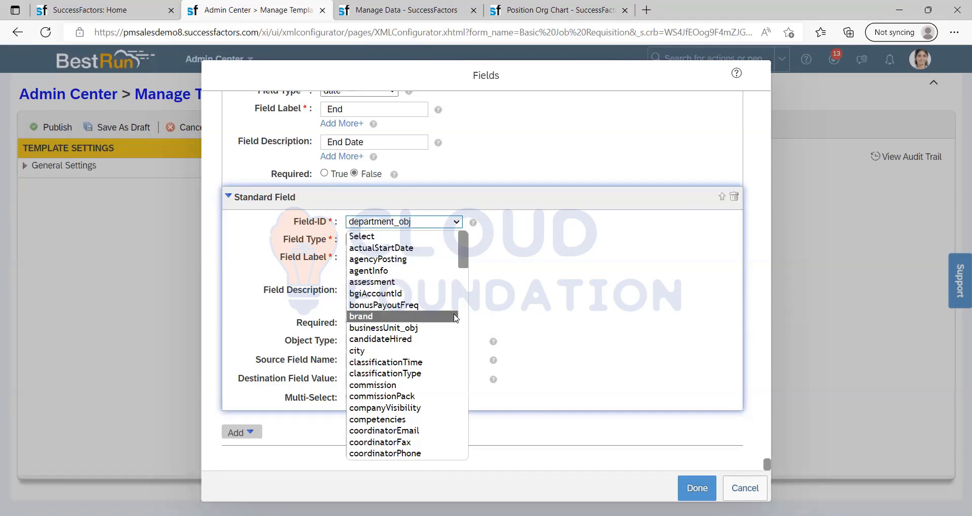
left_click(528, 271)
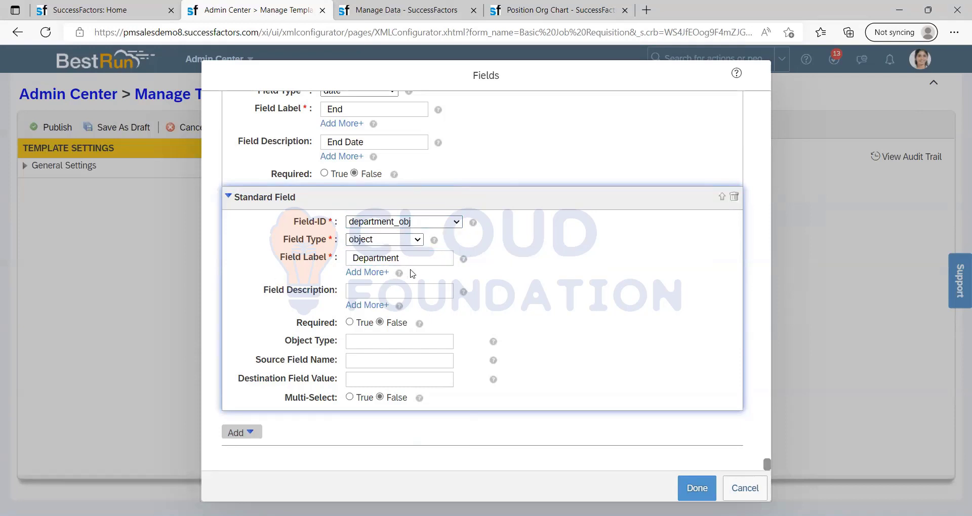
left_click(420, 223)
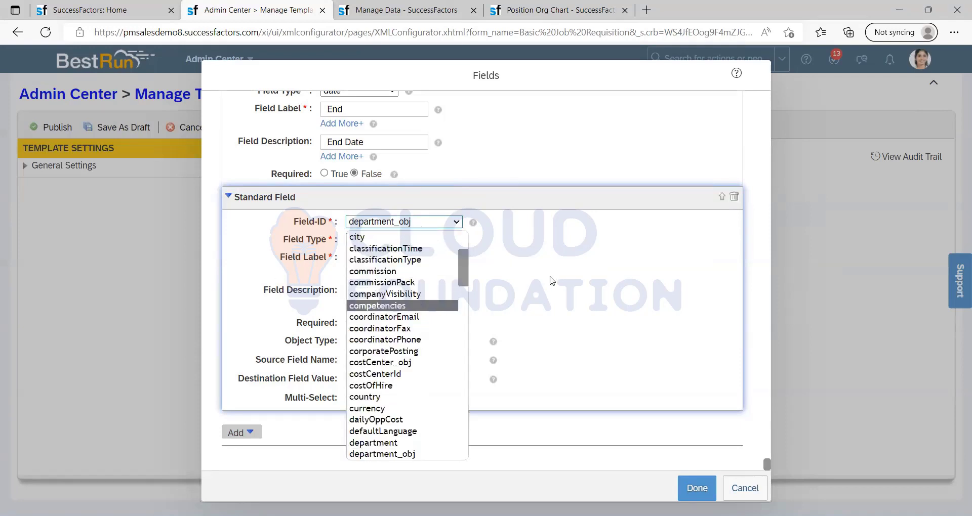
left_click(452, 201)
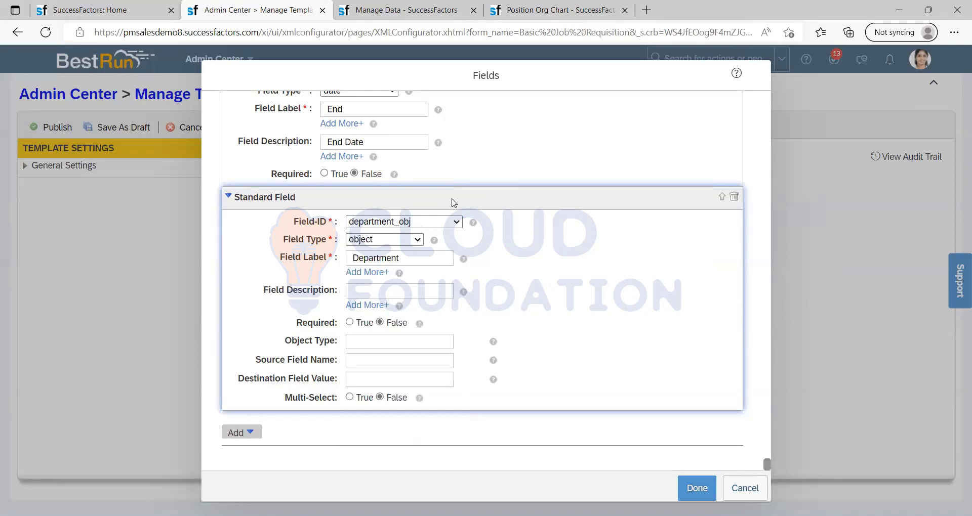
left_click(759, 487)
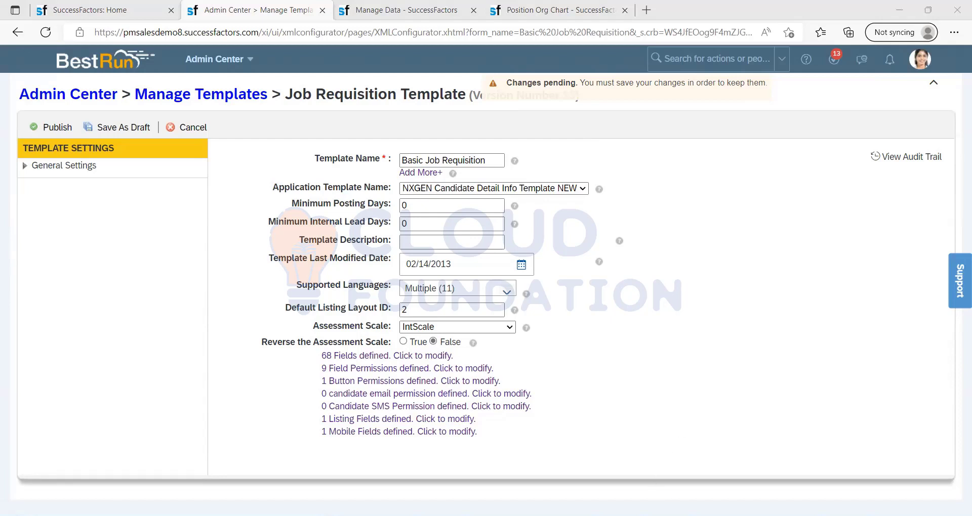
- In the Notepad notes, highlight the Position Management line and add two new lines below the Provisioning line, and return to the requisition template
key("alt+Tab")
left_click(344, 232)
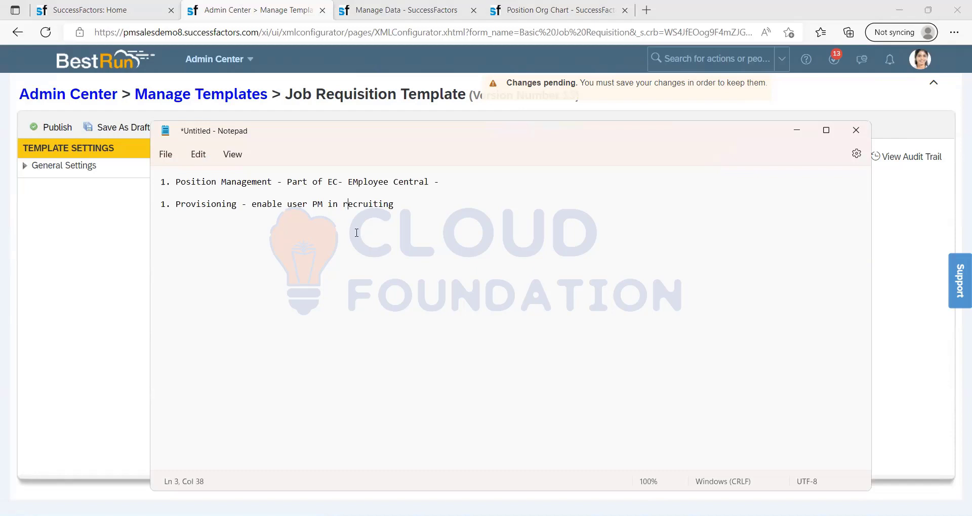
left_click_drag(357, 192, 3, 177)
left_click(334, 228)
left_click(451, 214)
key("Return")
key("Return")
left_click(422, 302)
left_click(198, 259)
key("alt+Tab")
key("alt+Tab")
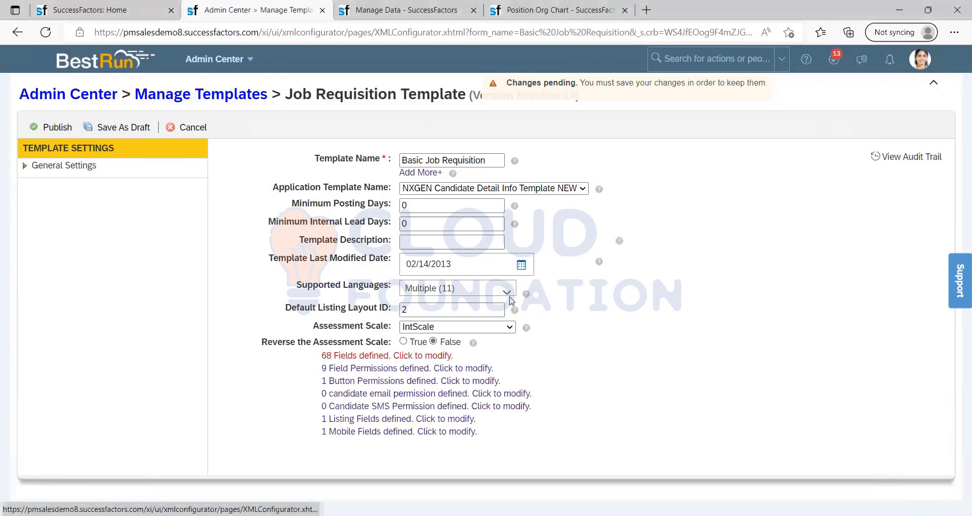
- Open the template's field definitions and add a new standard field at the end of the list
scroll(676, 149, "down", 5)
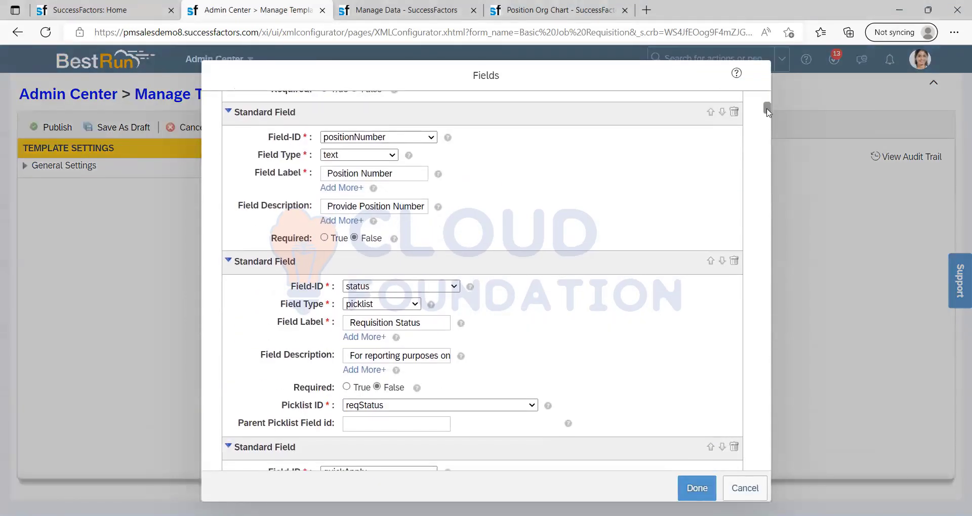
scroll(748, 303, "down", 10)
left_click(256, 429)
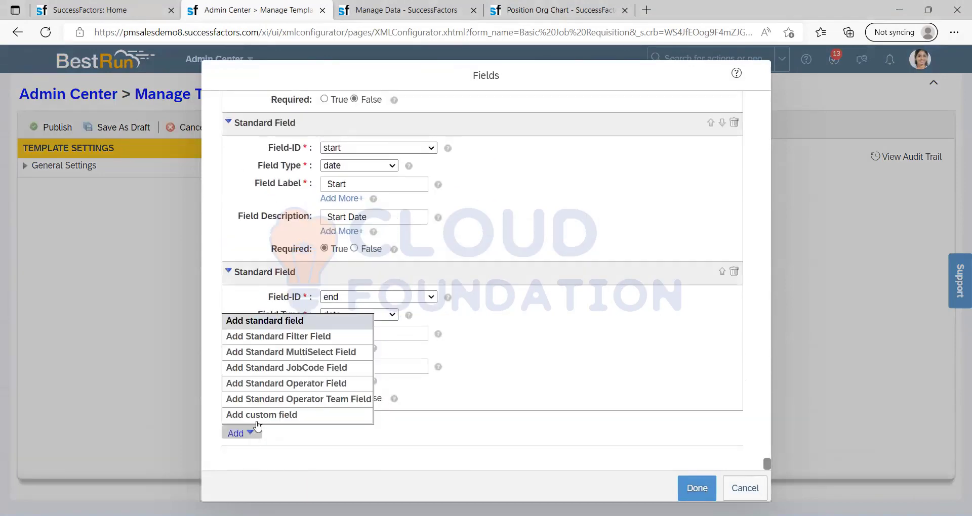
left_click(276, 324)
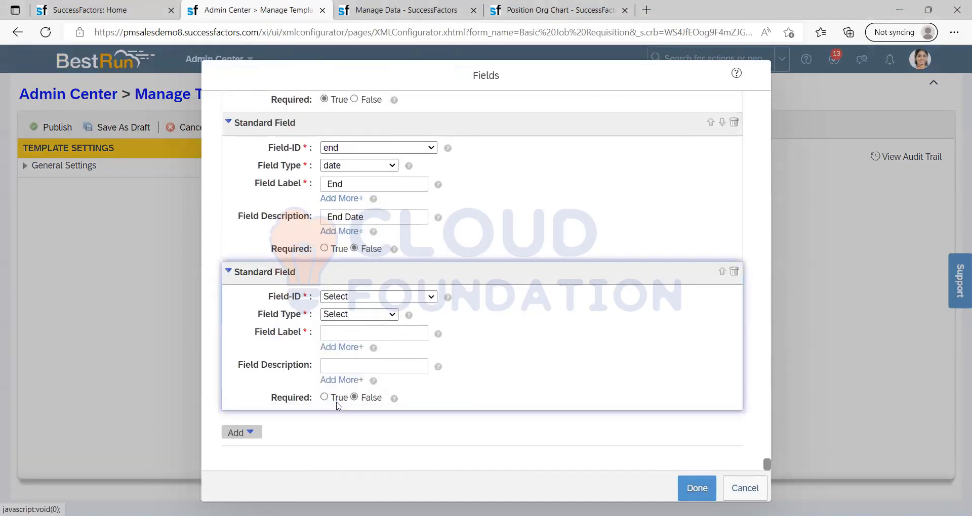
- Set the new standard field's Field-ID to division and its Field Type to derived
left_click(373, 295)
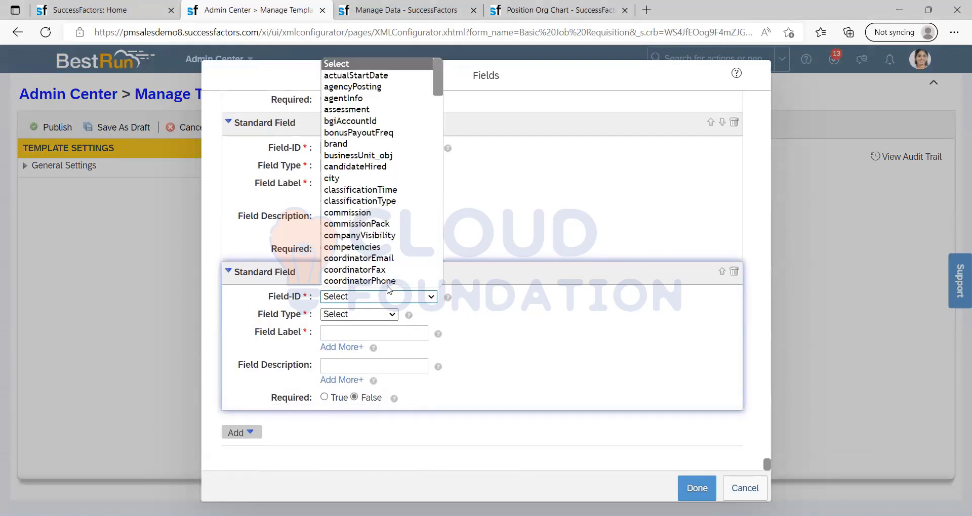
scroll(383, 175, "down", 3)
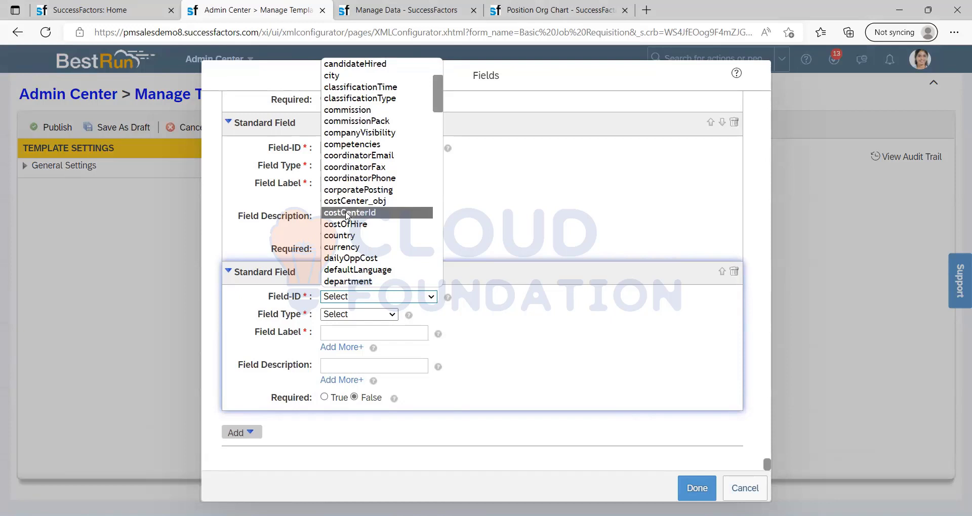
scroll(347, 215, "up", 3)
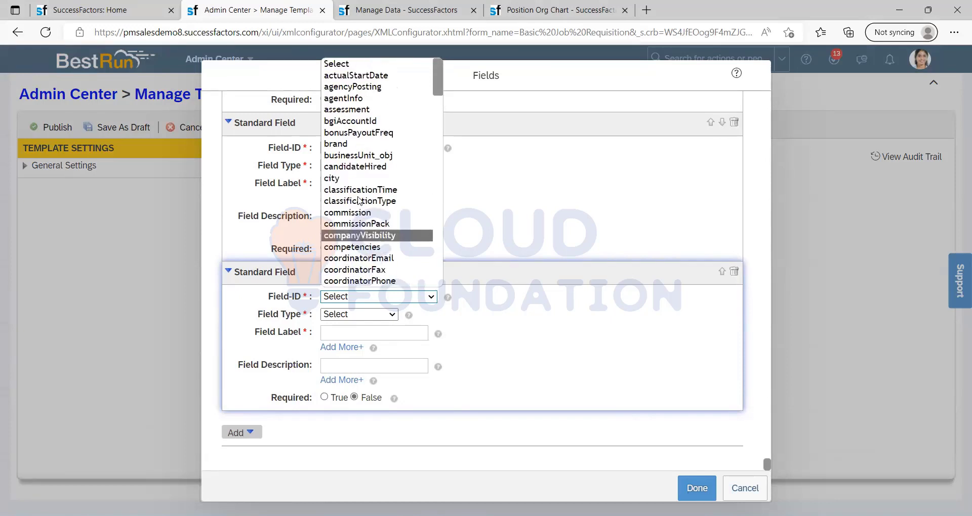
scroll(377, 152, "down", 3)
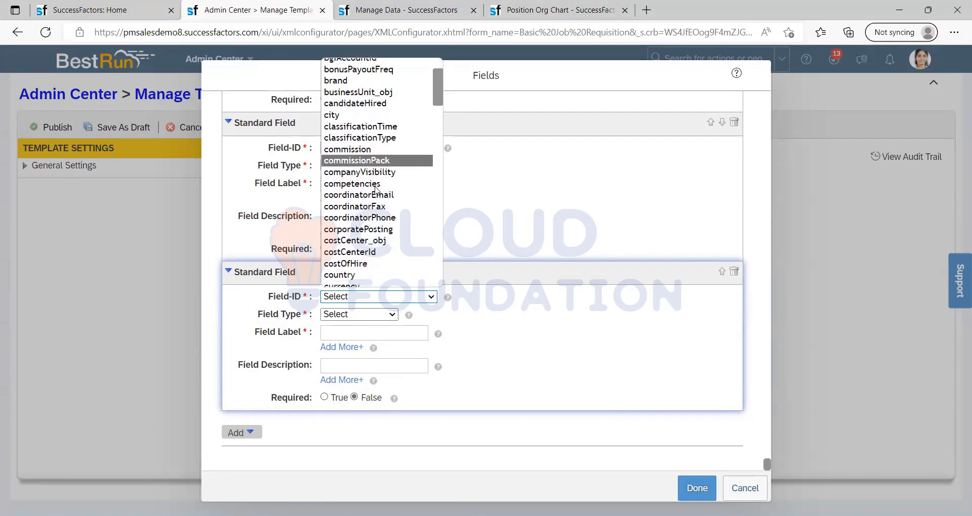
scroll(395, 209, "down", 3)
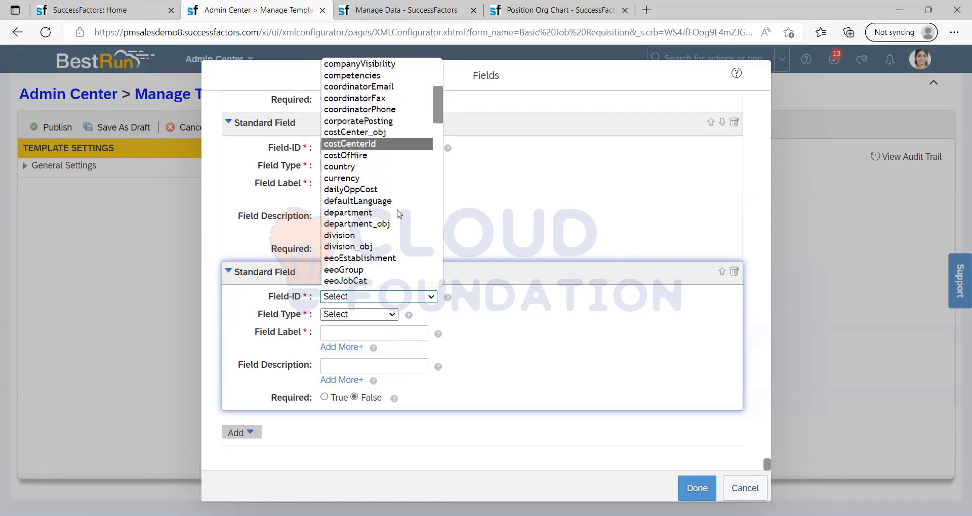
left_click(350, 235)
left_click(359, 318)
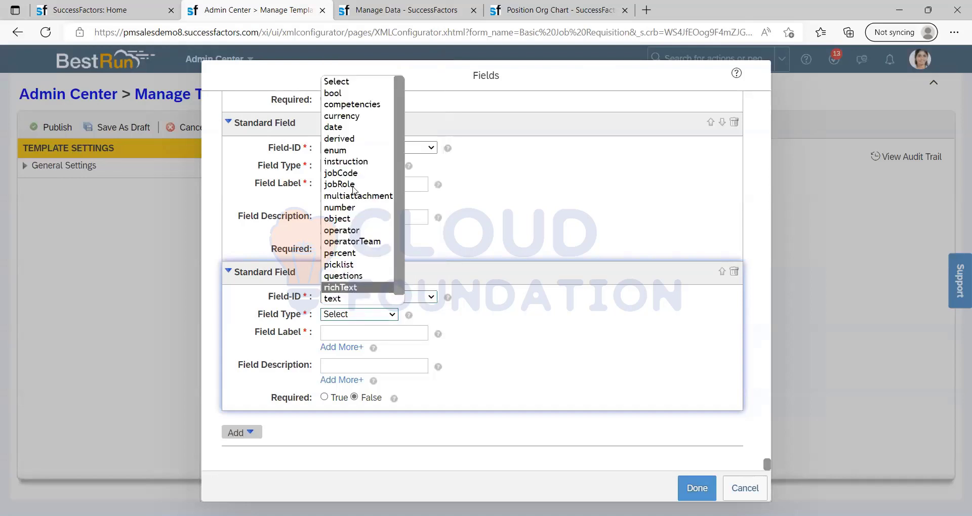
left_click(358, 147)
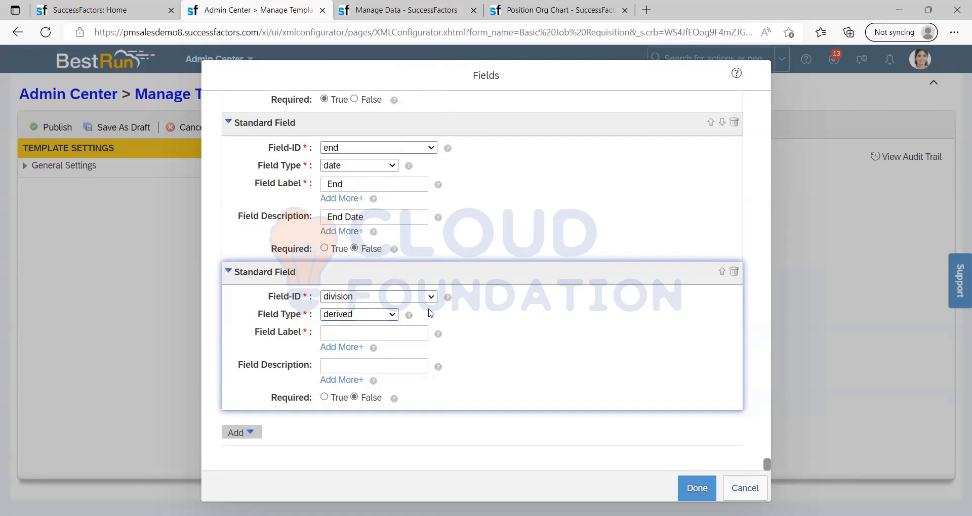
- Change the new field's Field-ID to division_obj and its Field Type to object
left_click(399, 296)
scroll(386, 248, "down", 2)
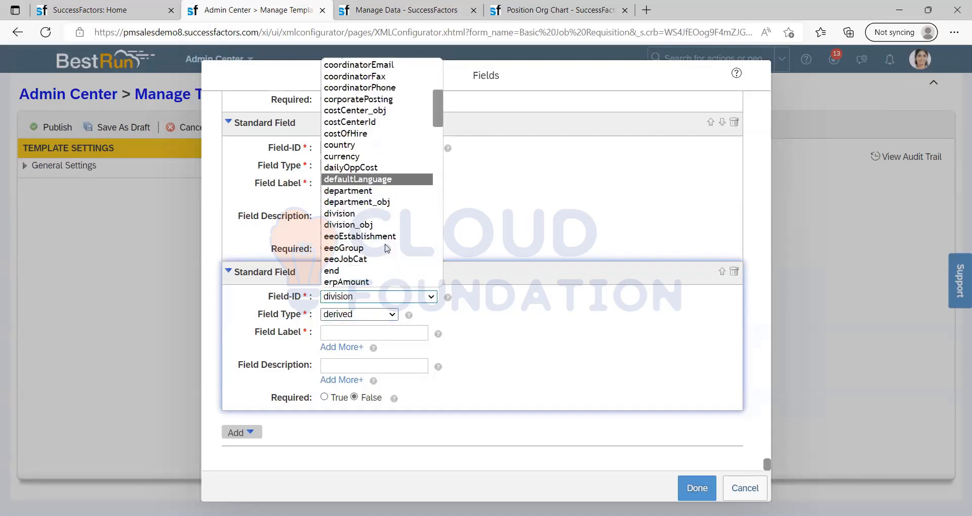
left_click(371, 224)
left_click(380, 330)
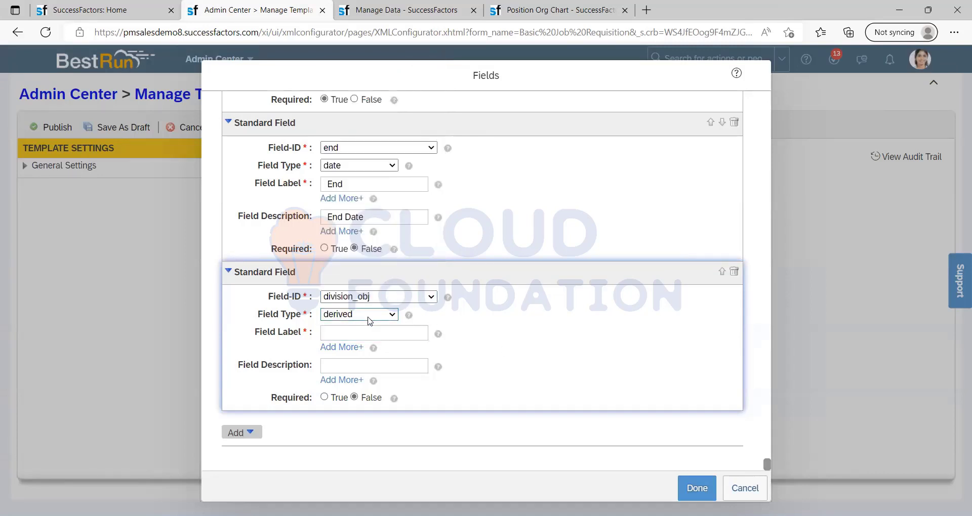
left_click(360, 315)
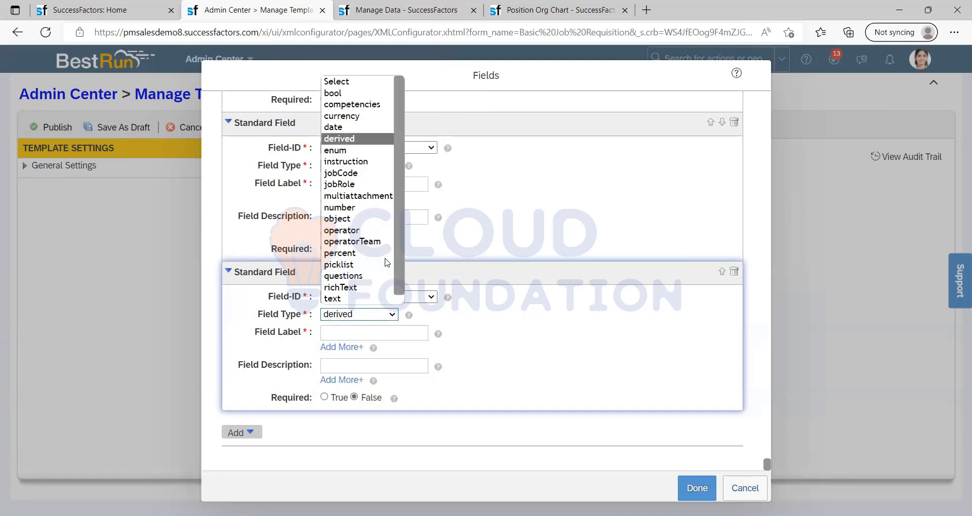
left_click(354, 219)
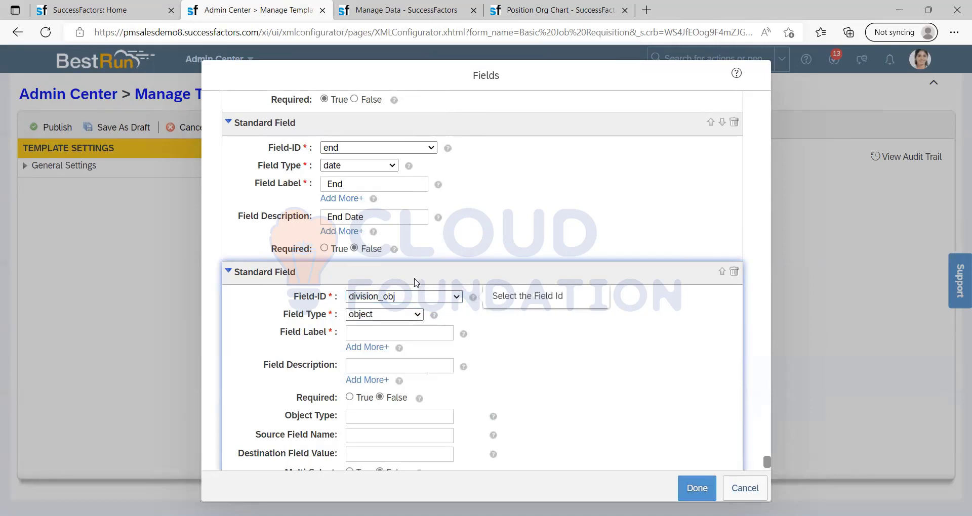
- Switch the new field back to the division Field-ID with the derived type
left_click(405, 299)
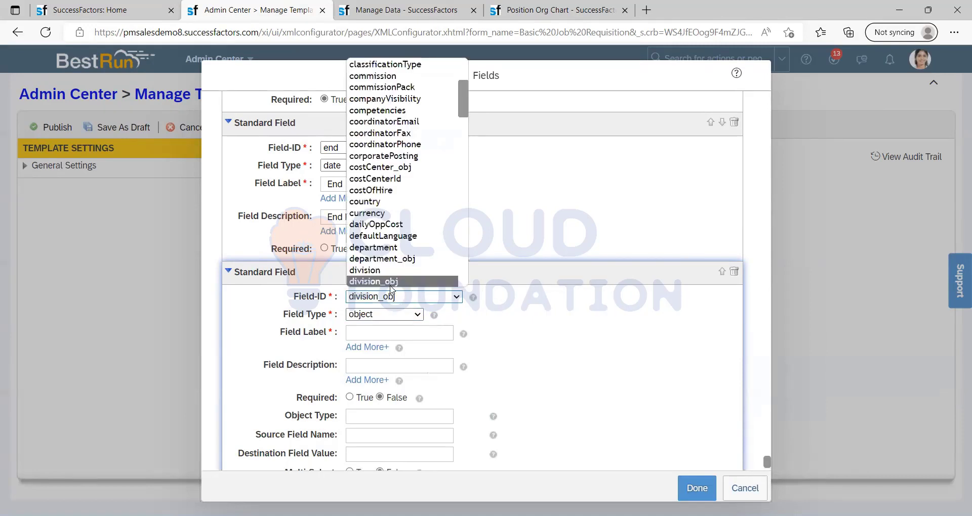
left_click(547, 349)
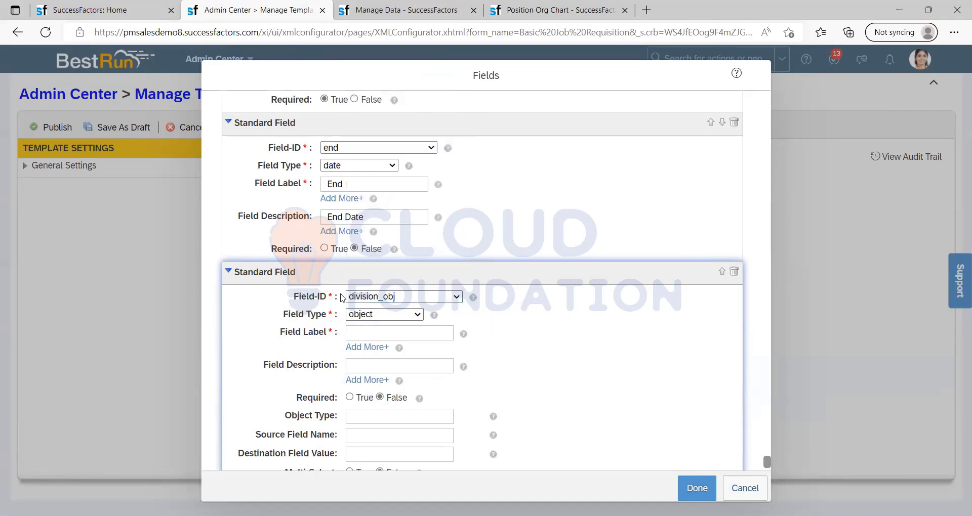
left_click(375, 298)
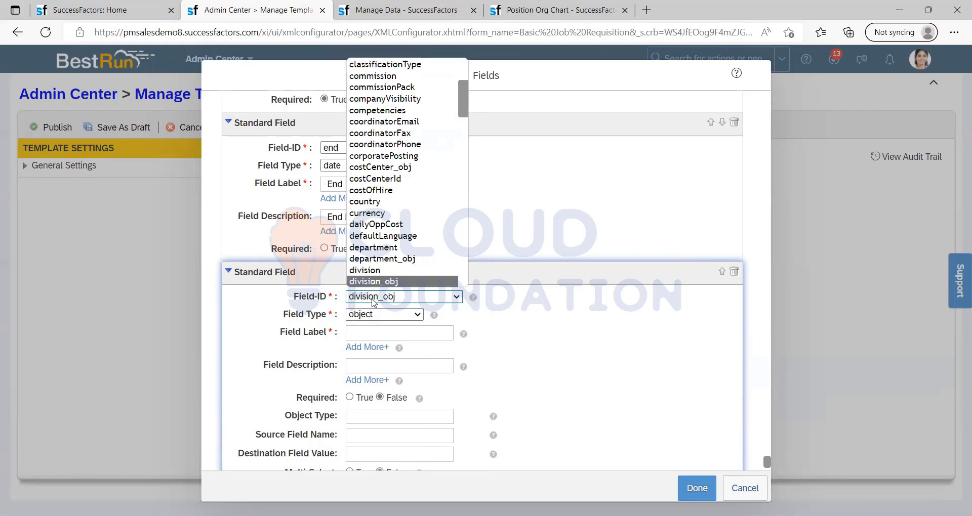
left_click(385, 271)
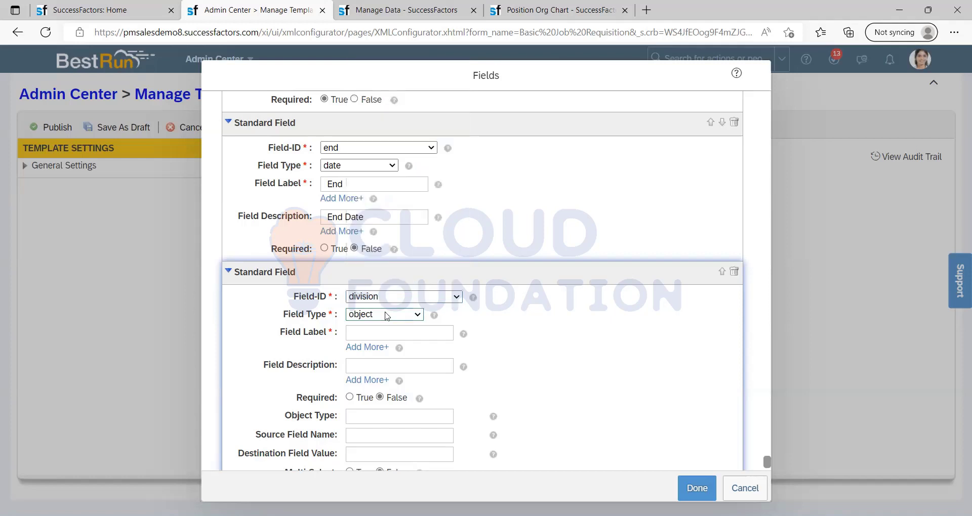
left_click(387, 316)
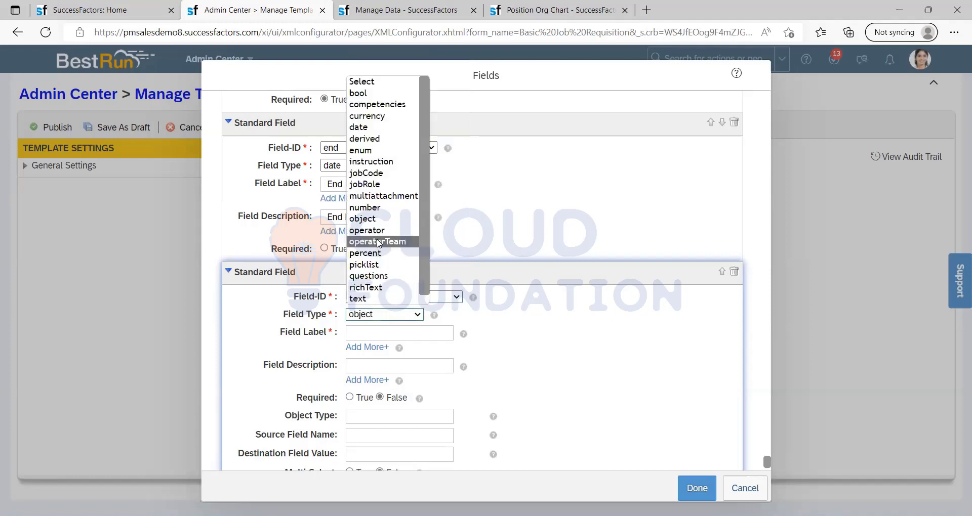
left_click(375, 138)
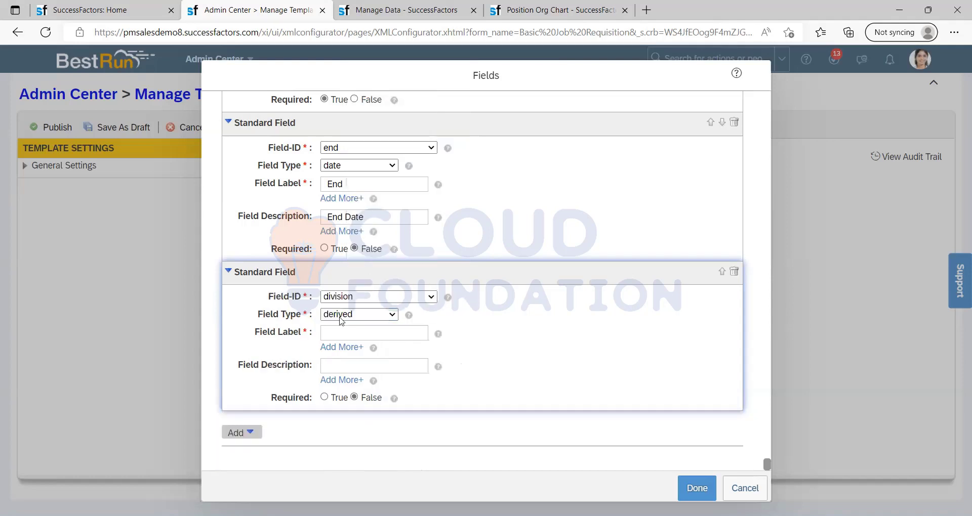
- Reassign the new field to division_obj with type object, and close the field definitions without keeping the changes
left_click(366, 302)
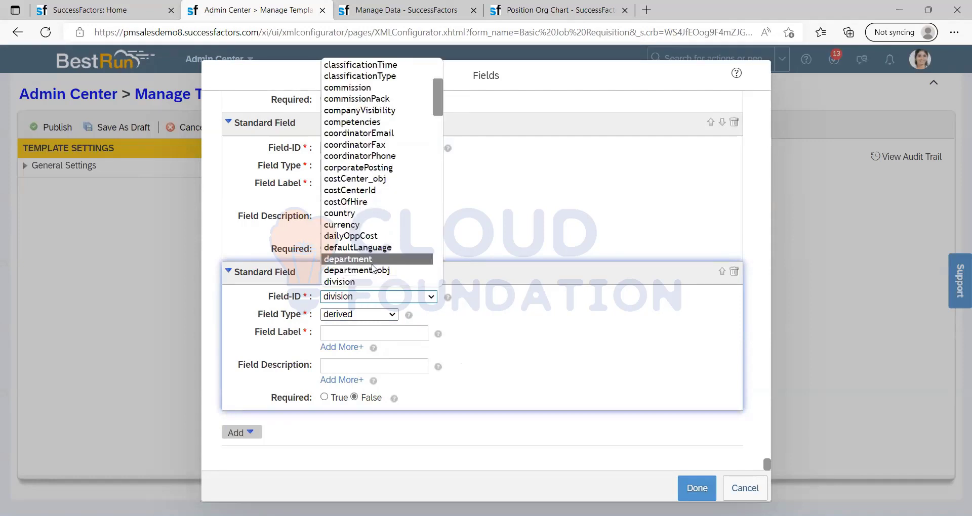
scroll(363, 265, "down", 2)
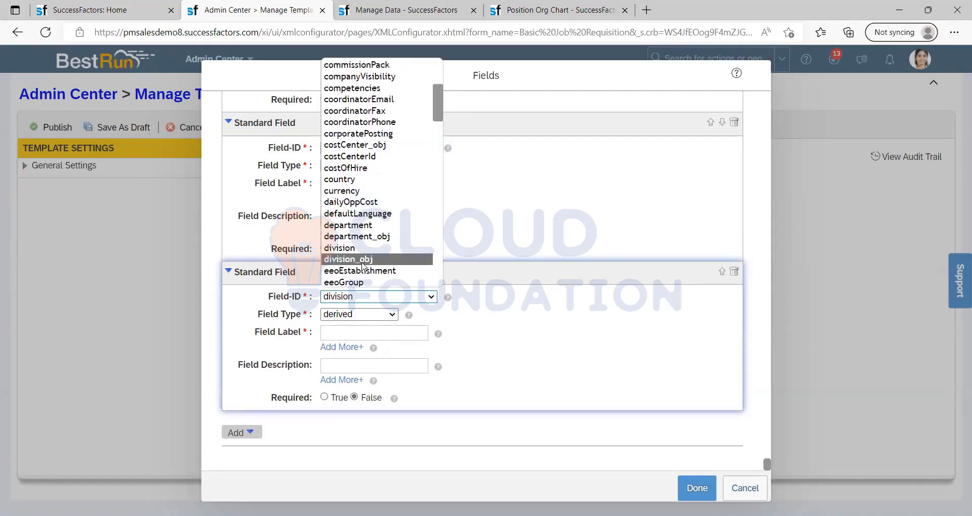
left_click(362, 260)
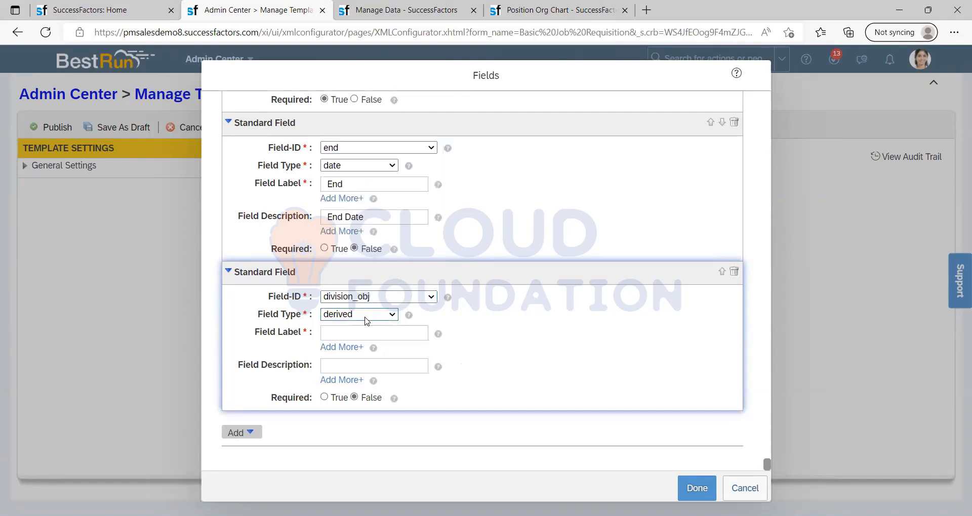
left_click(365, 316)
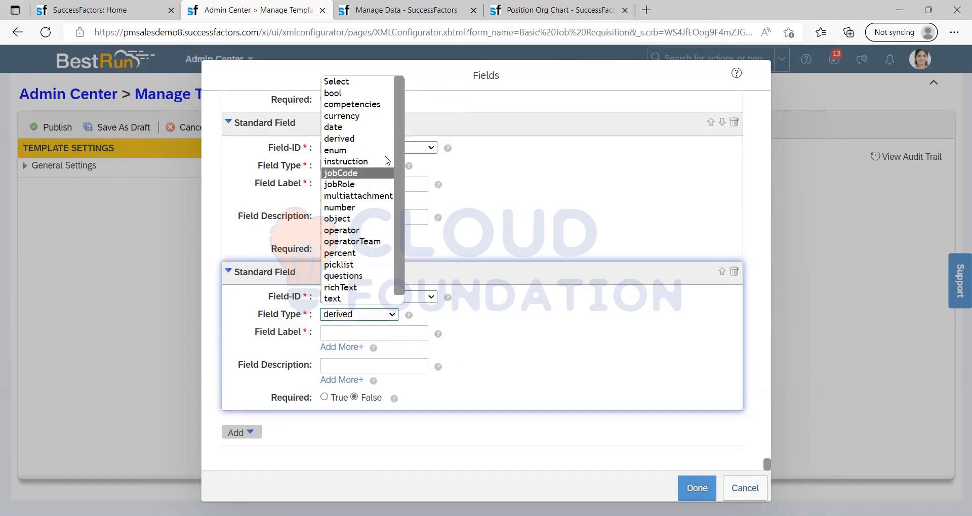
left_click(349, 219)
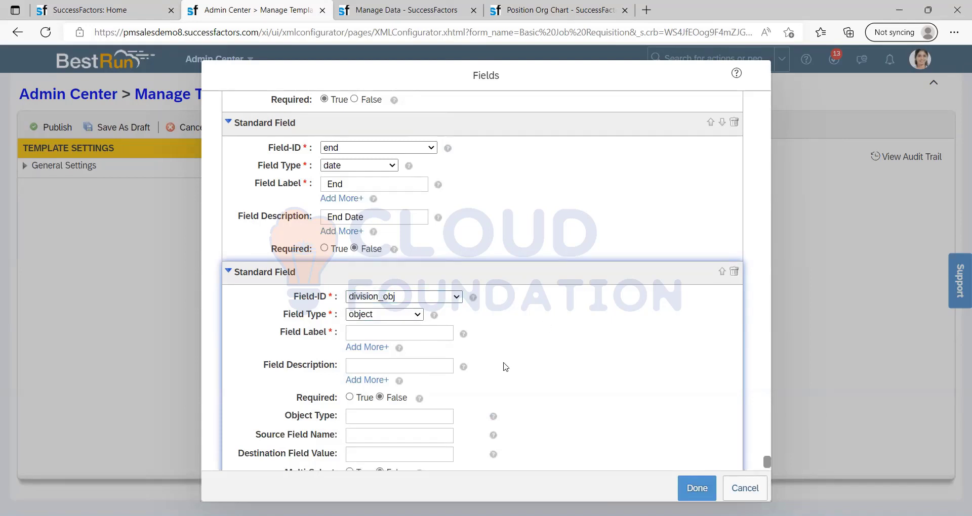
mouse_move(478, 308)
left_click(747, 489)
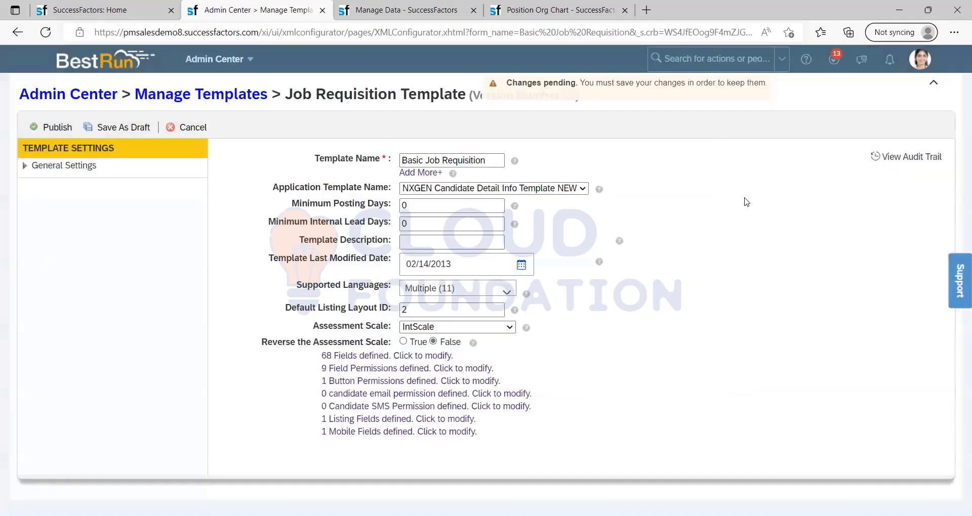
- Search for position management and open Position Management Settings, leaving the requisition template without saving its pending changes
left_click(719, 67)
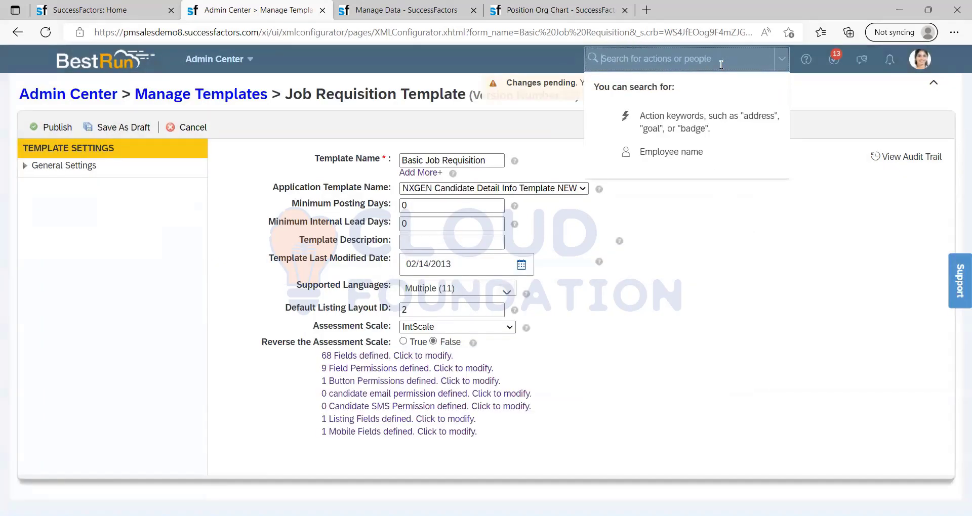
type("position mang")
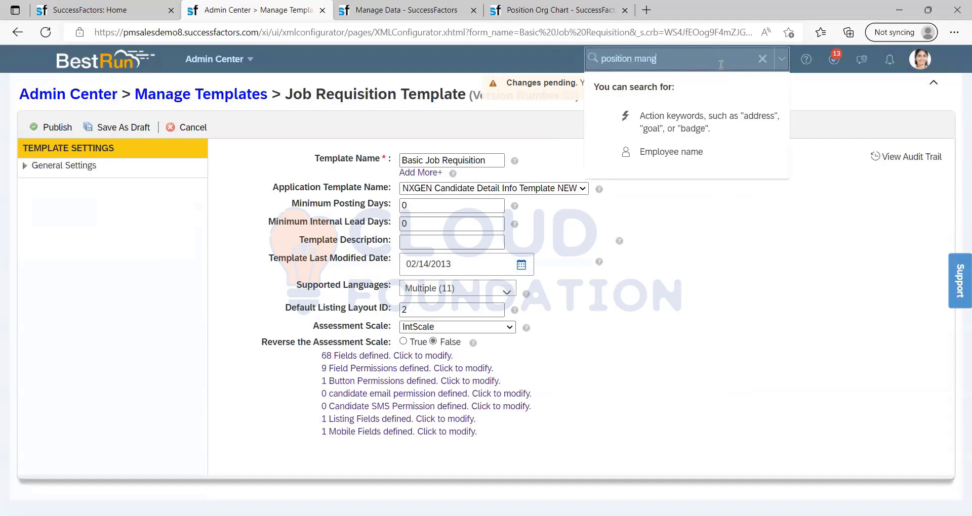
key("BackSpace")
type("agement")
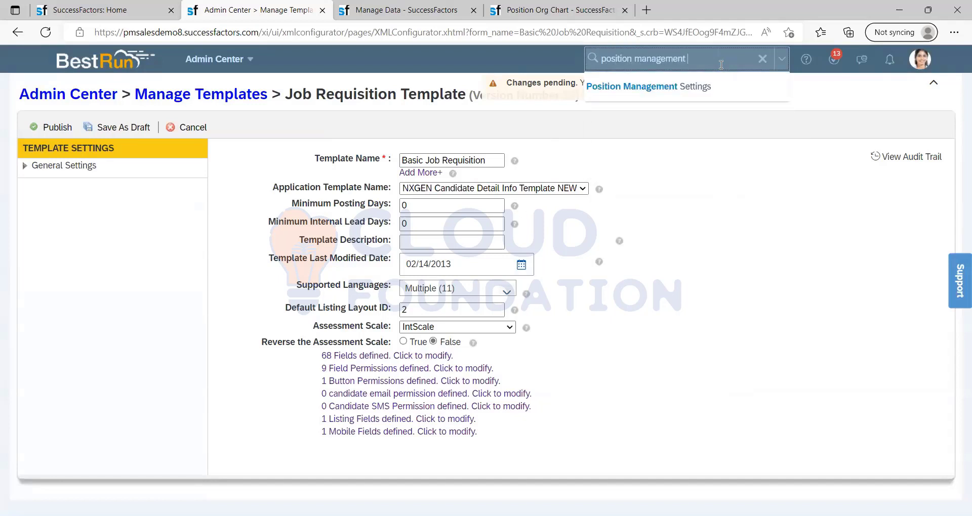
left_click(673, 86)
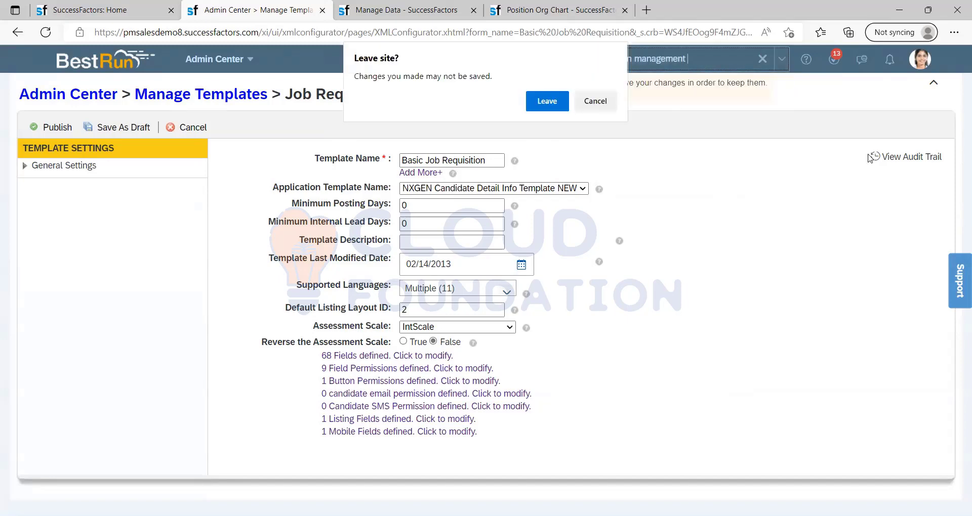
left_click(537, 105)
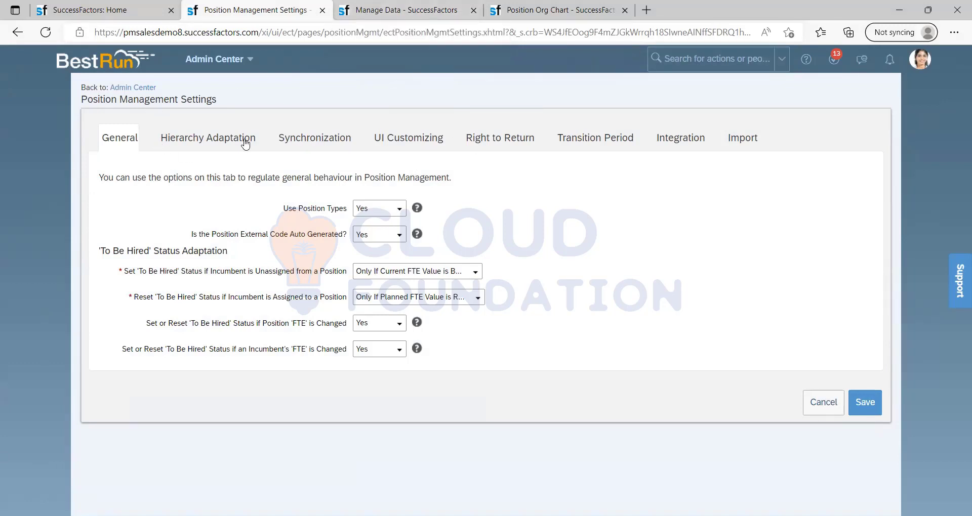
- Set Use Recruiting Management Integration to Yes in the Integration settings of Position Management
left_click(677, 141)
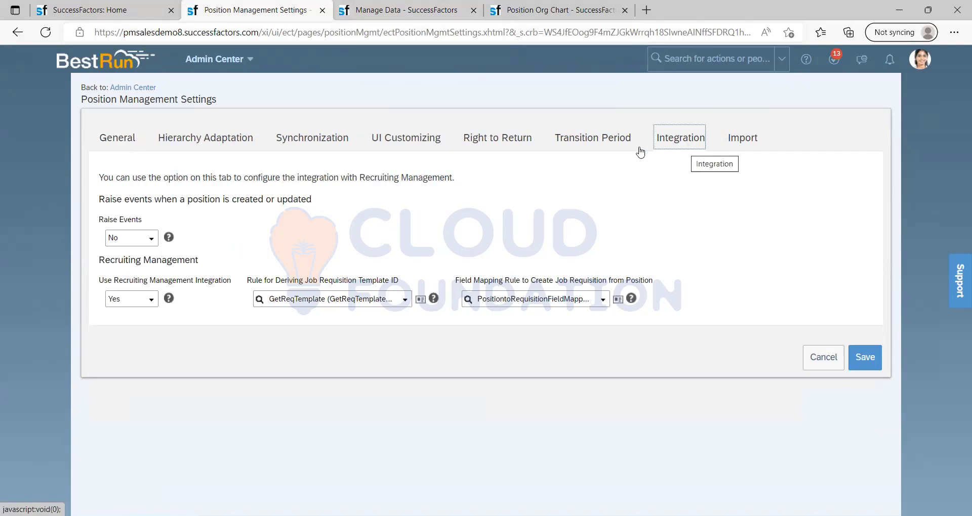
left_click(150, 300)
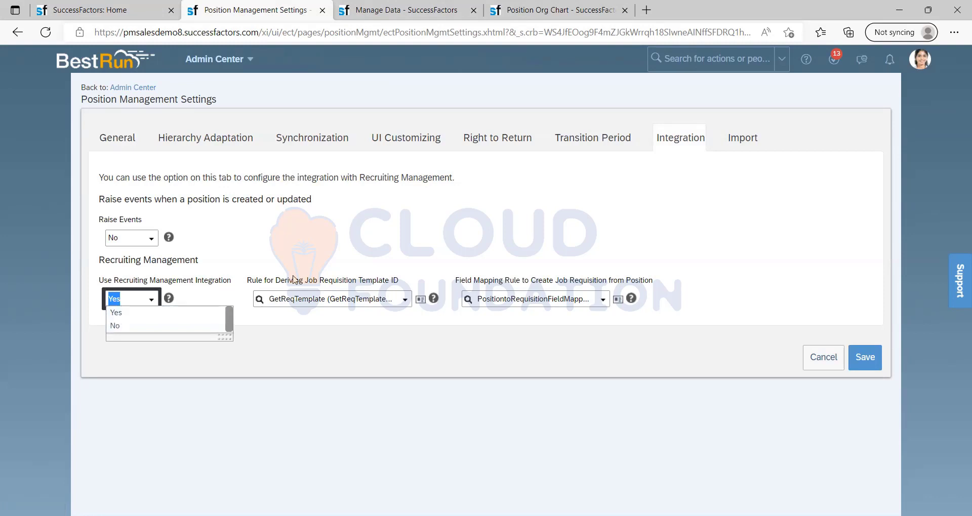
left_click(128, 314)
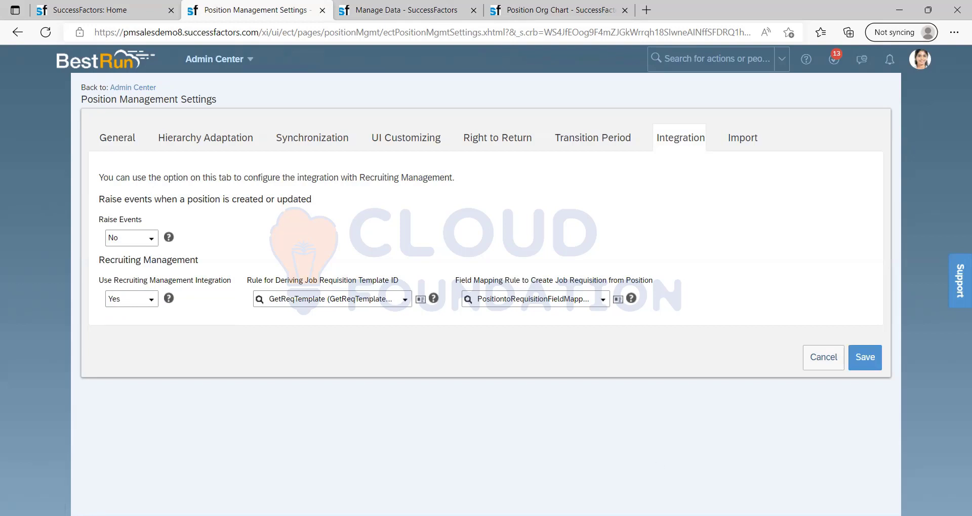
- Switch to Notepad and add the lines "1. Two business rules to write" and "a. DEfines which req template to use"
key("alt+Tab")
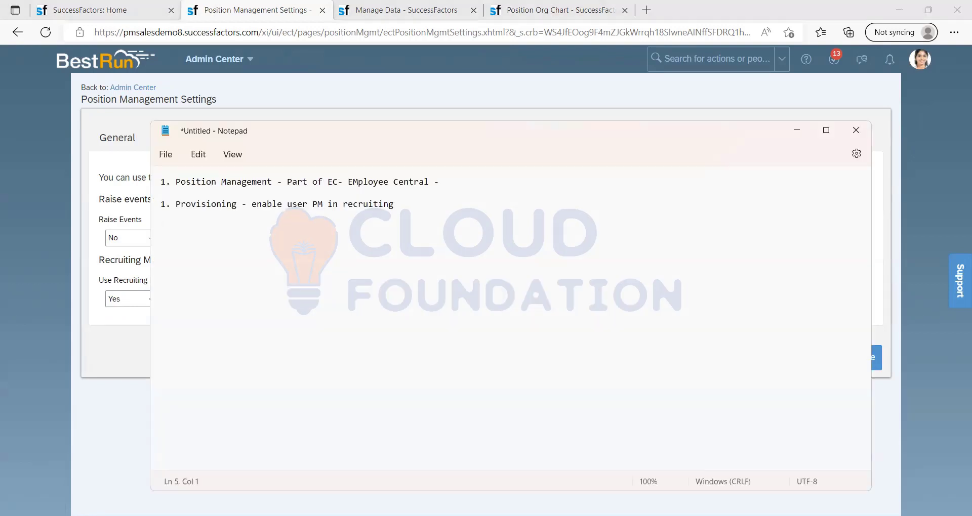
type("Two busines")
type("s rules ")
type("to write")
type("a. ")
type("DEfines ")
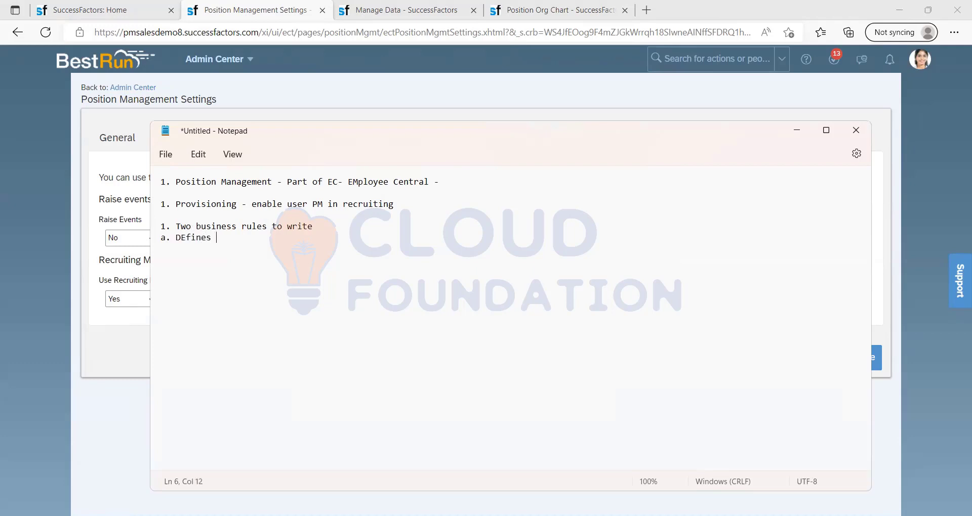
type("which req template to use")
key("Return")
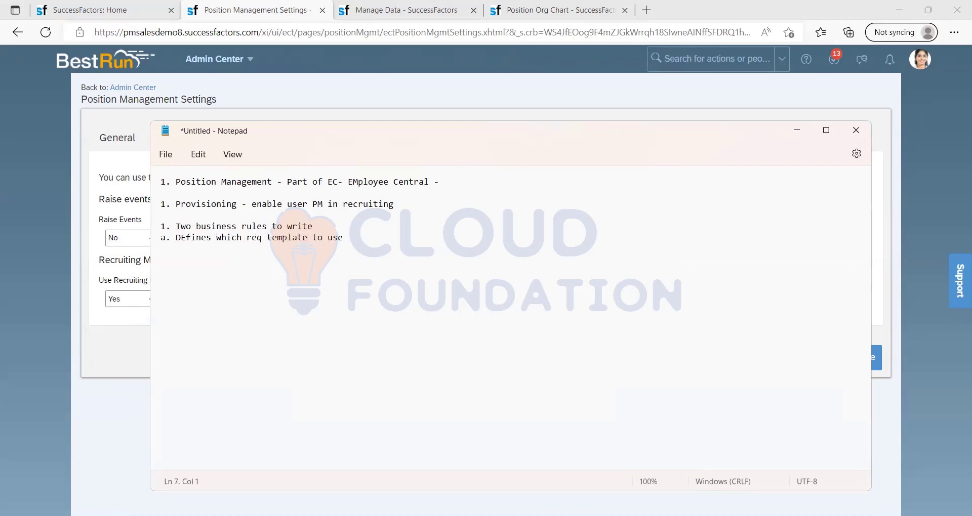
- Add the note line "b. Defines what are the fields you want to map to req"
type("b. Defines what are the fiueld")
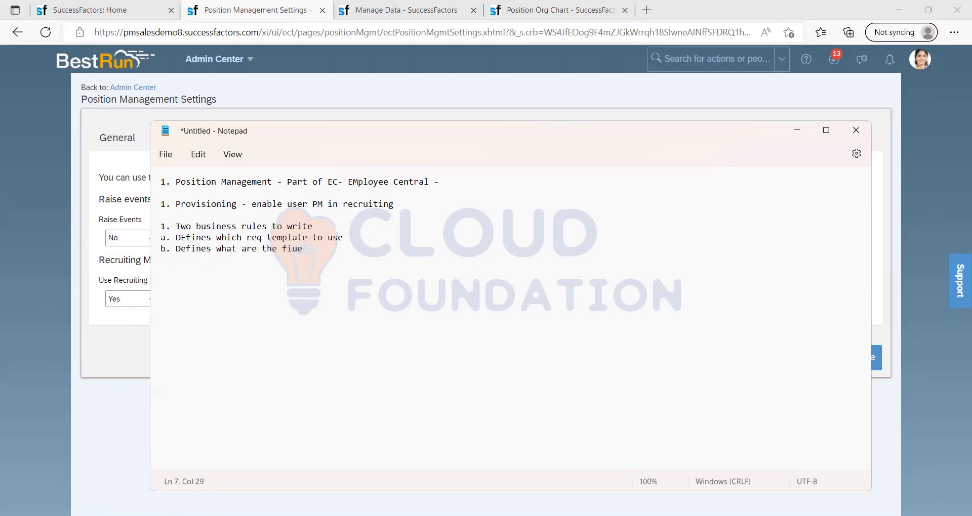
key("BackSpace")
key("BackSpace")
key("BackSpace")
key("BackSpace")
type("elds you want to map to req")
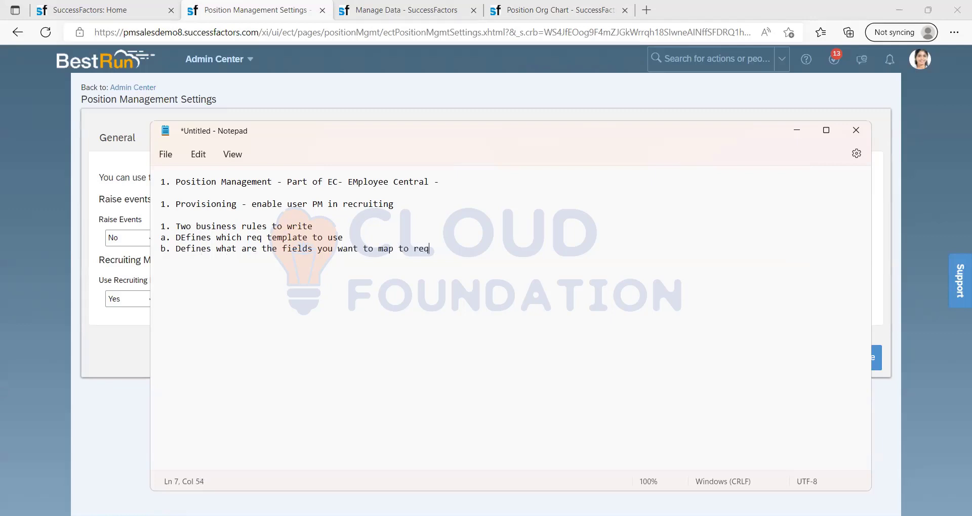
key("Return")
- Insert a blank line below the "Two business rules to write" note, and return to the Position Management Settings in the browser
left_click(324, 227)
key("Return")
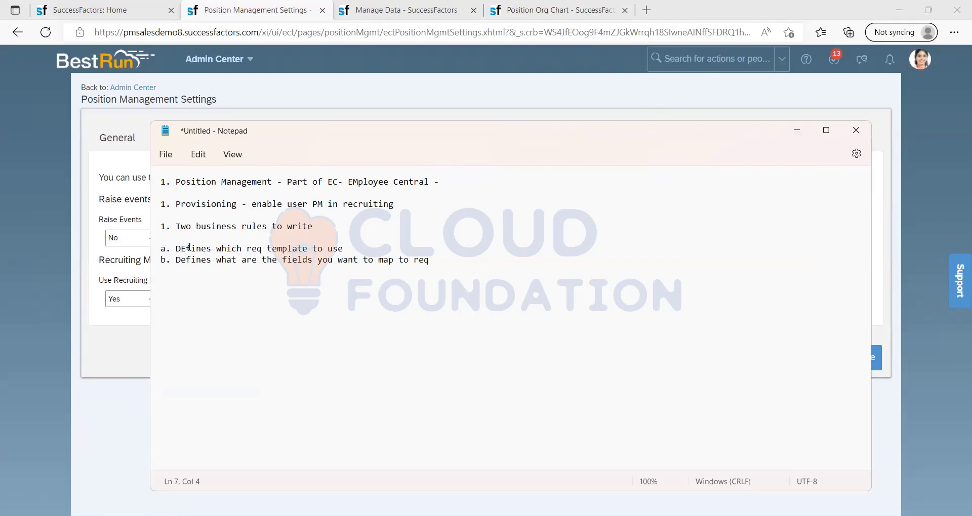
left_click_drag(176, 247, 434, 262)
left_click(347, 247)
left_click(204, 263)
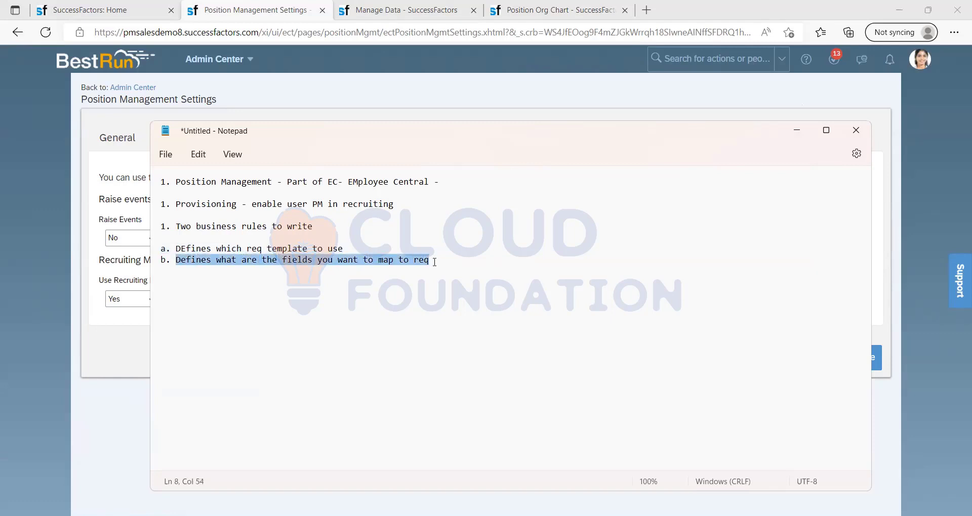
left_click(369, 294)
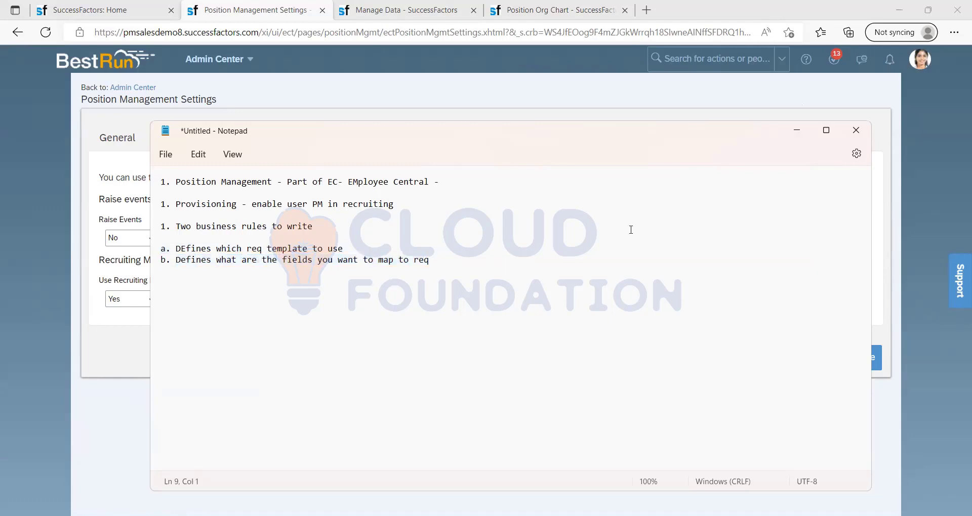
left_click(797, 131)
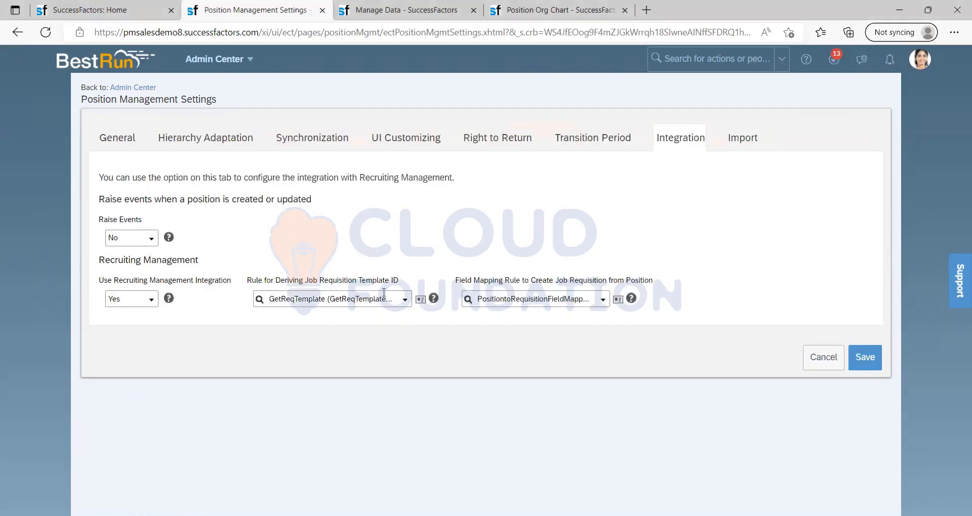
- Open the GetReqTemplate rule for deriving the job requisition template ID and examine the templates set in its Then and Else branches
left_click(292, 299)
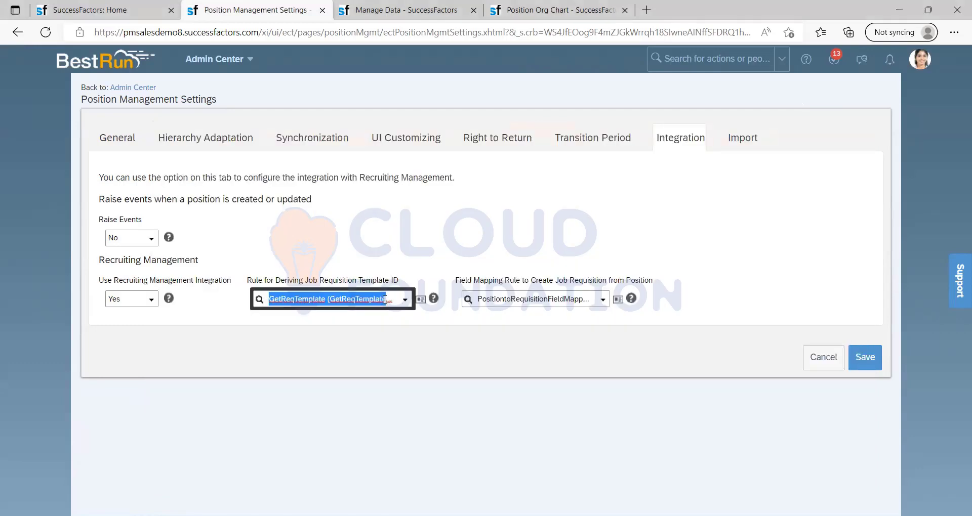
left_click(423, 305)
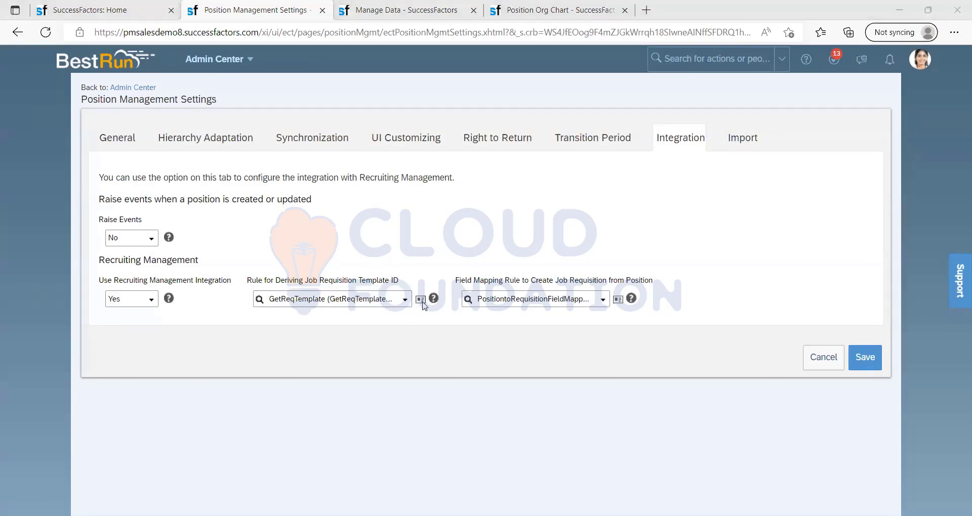
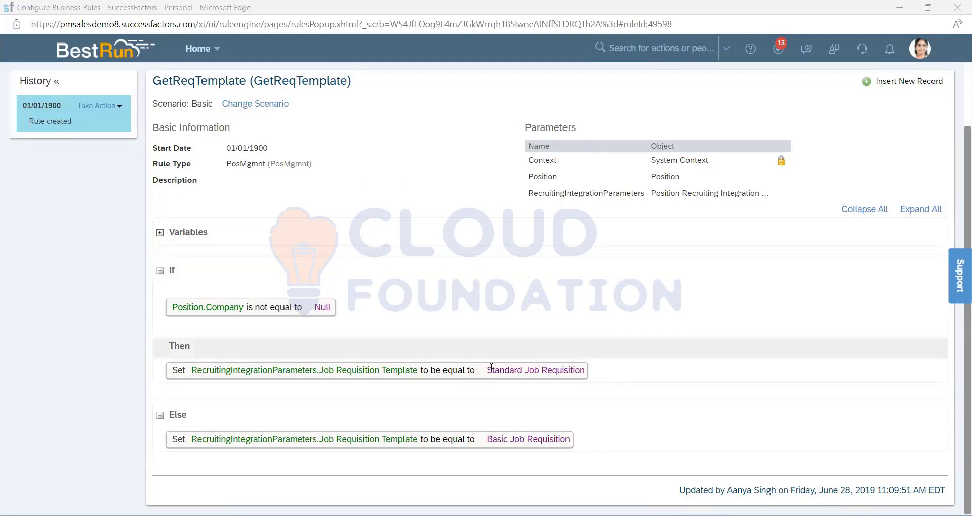
left_click_drag(491, 368, 577, 392)
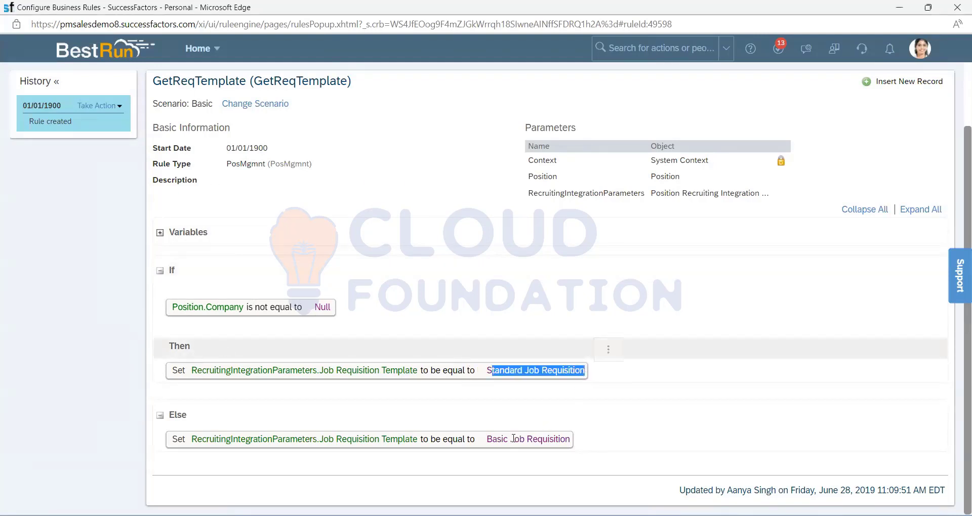
left_click(489, 440)
left_click_drag(501, 439, 575, 432)
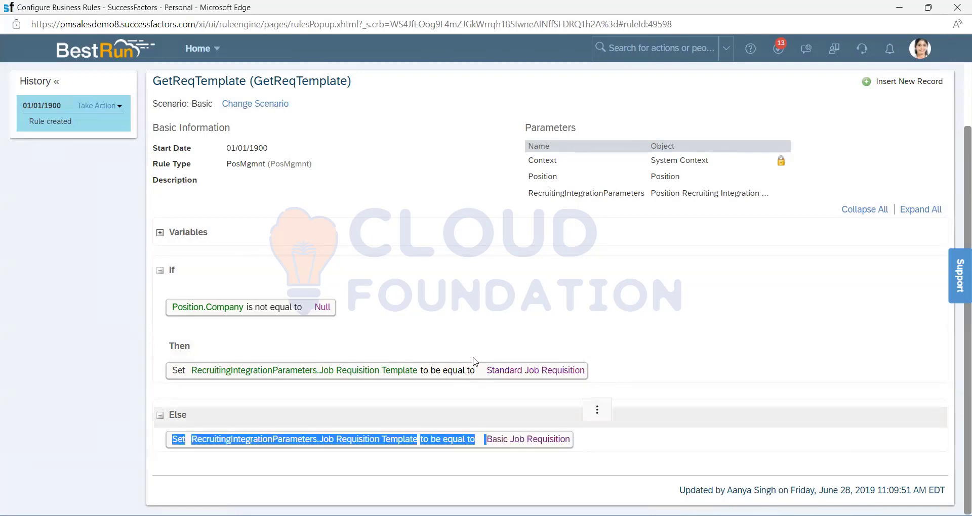
left_click_drag(491, 369, 588, 376)
left_click(590, 380)
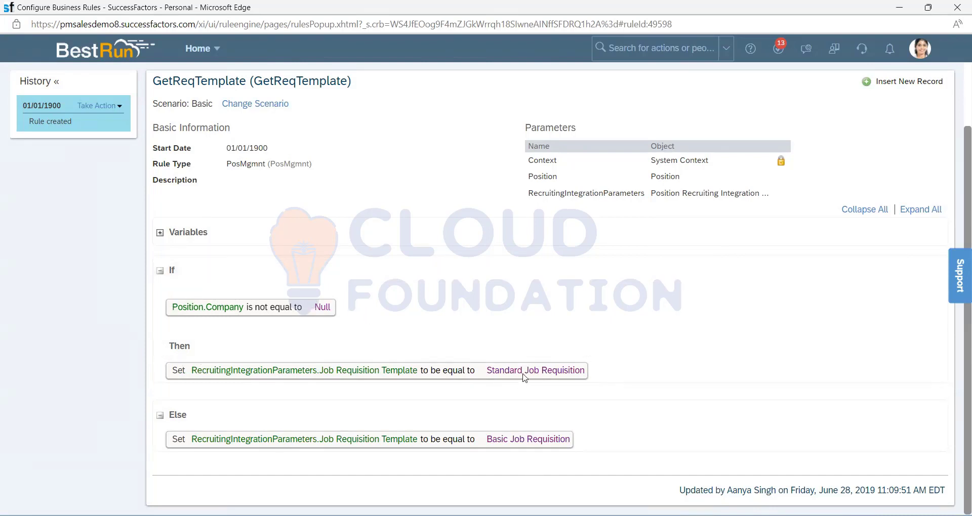
left_click_drag(485, 371, 588, 441)
left_click(500, 437)
left_click(577, 447)
left_click_drag(529, 441, 612, 433)
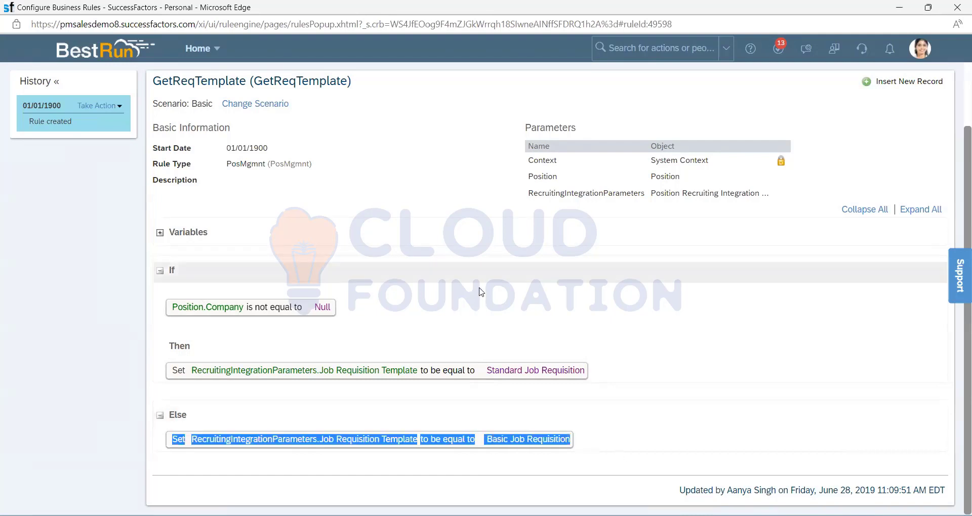
left_click(570, 337)
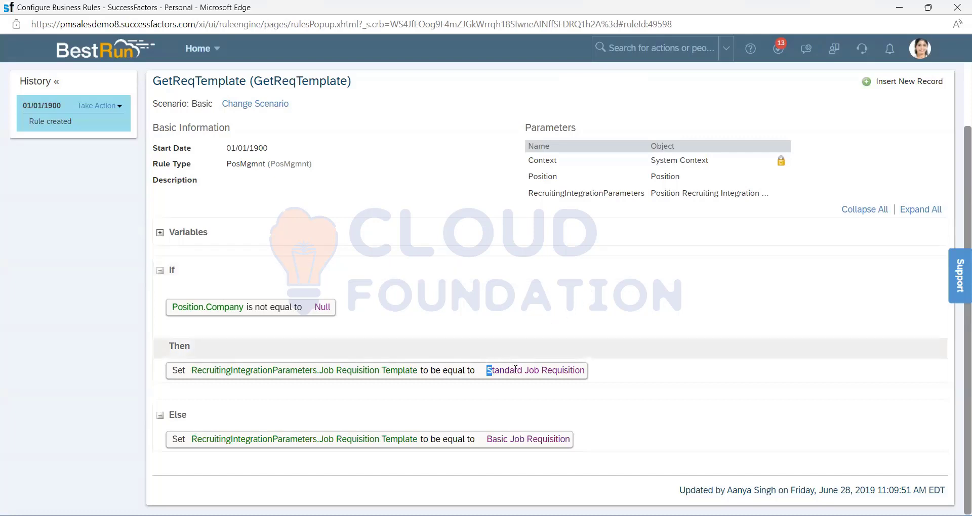
left_click_drag(515, 370, 570, 376)
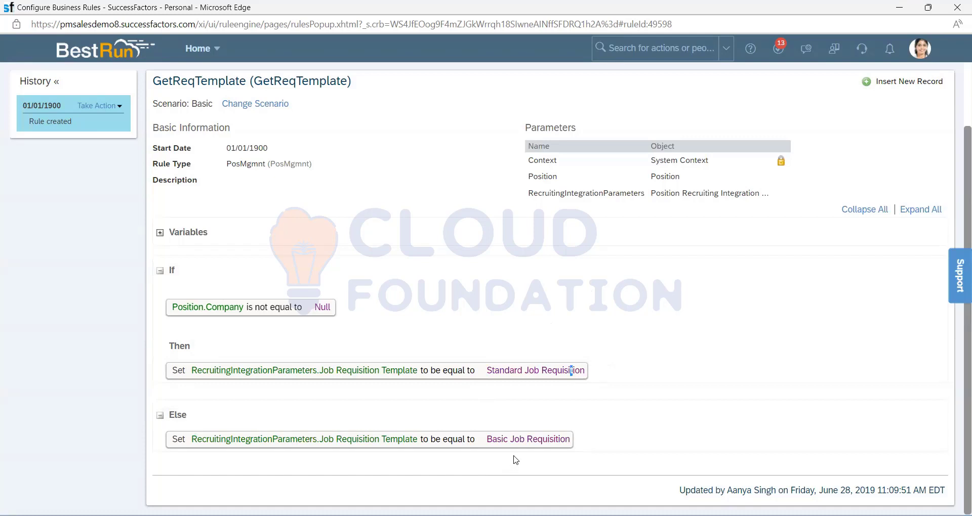
left_click_drag(486, 370, 581, 378)
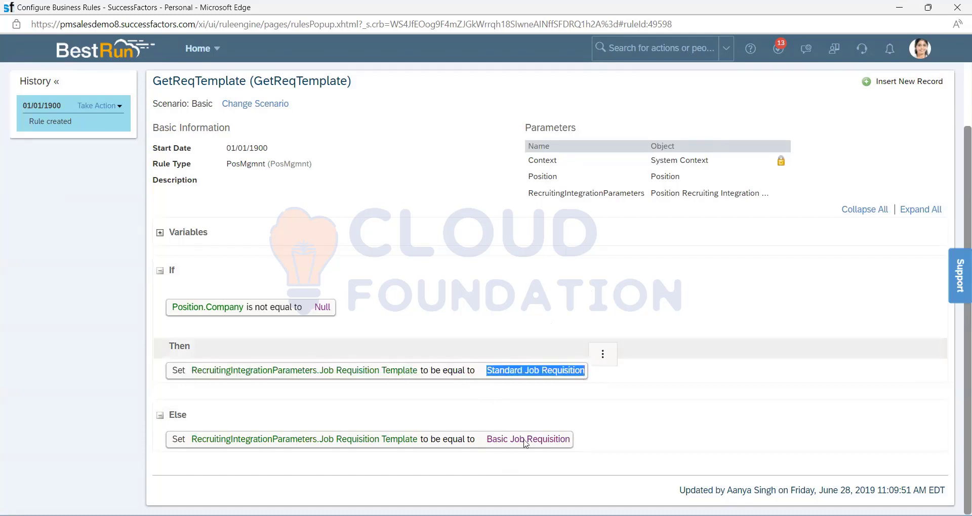
left_click(491, 438)
left_click_drag(491, 438, 610, 420)
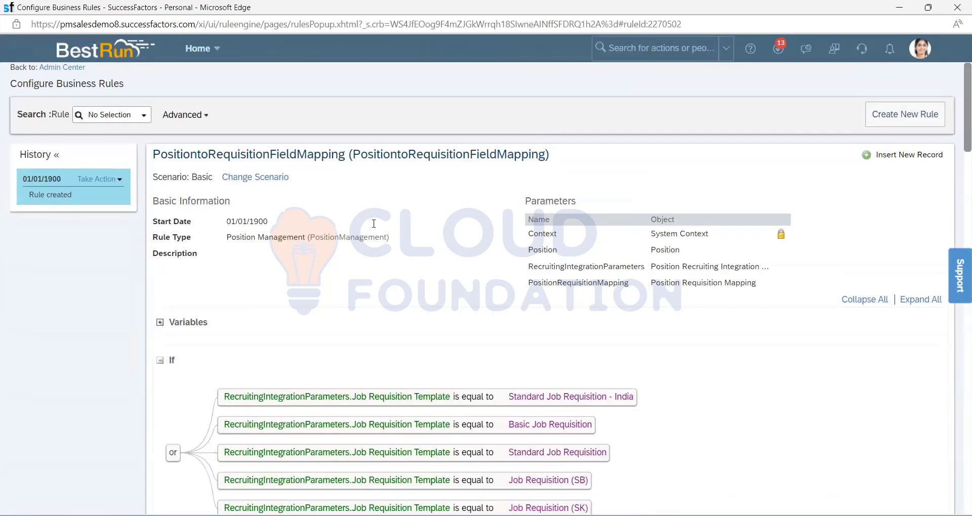
- Review the template conditions of the PositiontoRequisitionFieldMapping rule and examine how the requisition's job title is mapped from the position
scroll(375, 267, "down", 2)
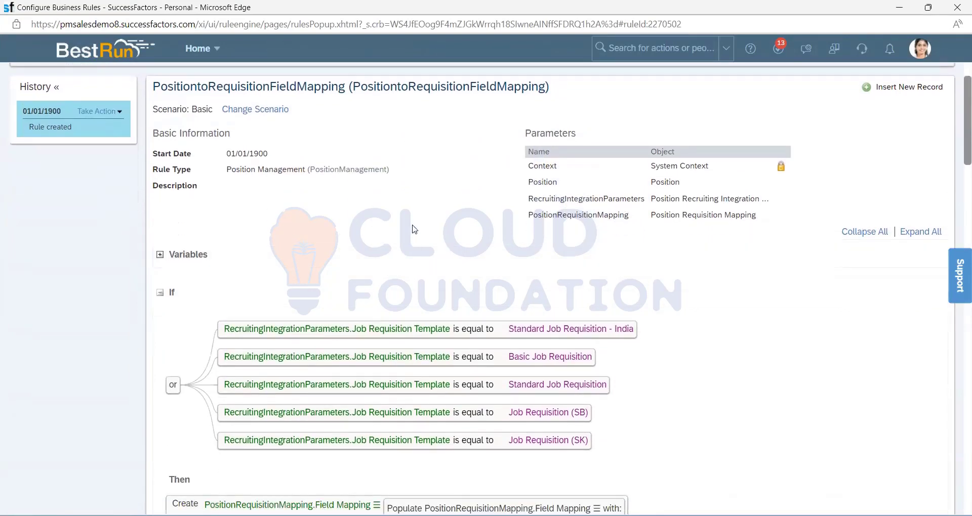
scroll(414, 230, "down", 2)
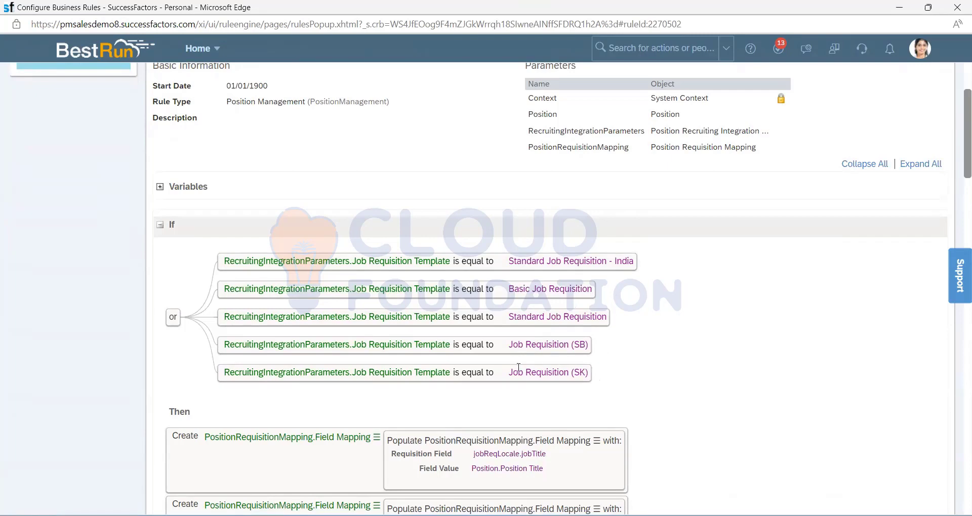
scroll(650, 344, "down", 3)
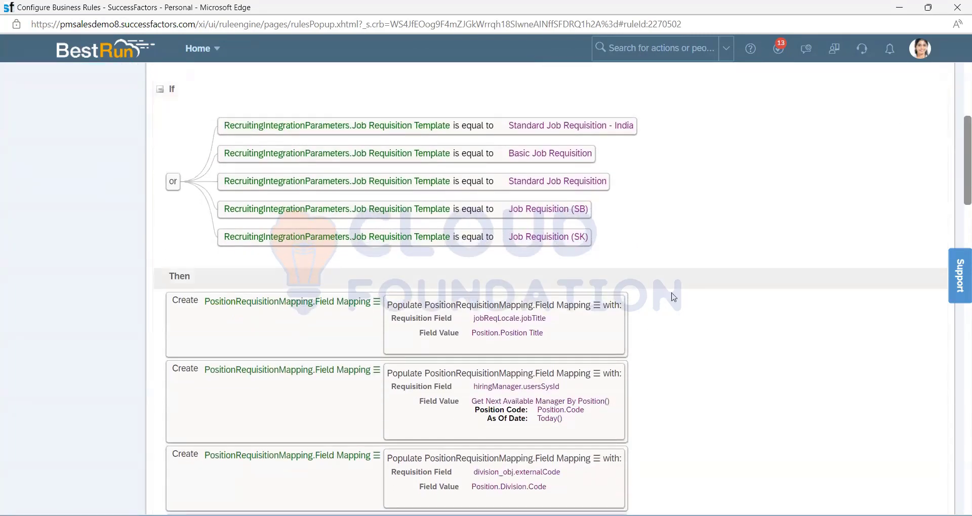
scroll(673, 296, "down", 1)
scroll(673, 296, "down", 3)
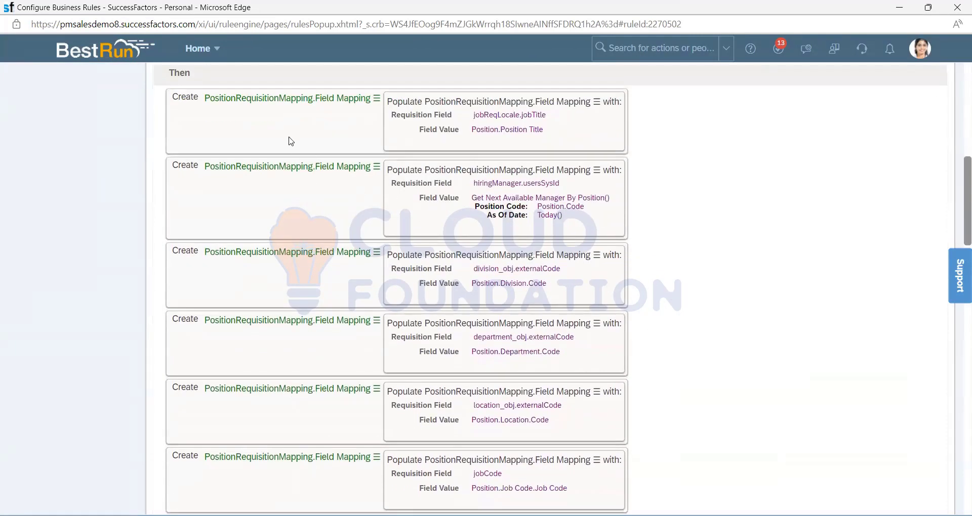
left_click_drag(211, 100, 365, 99)
left_click(465, 104)
left_click_drag(522, 114, 548, 115)
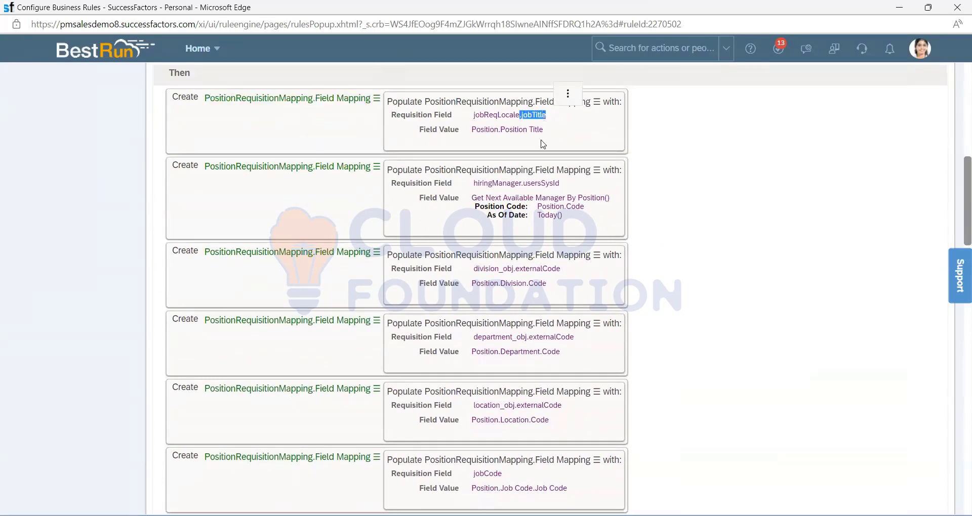
left_click(542, 129)
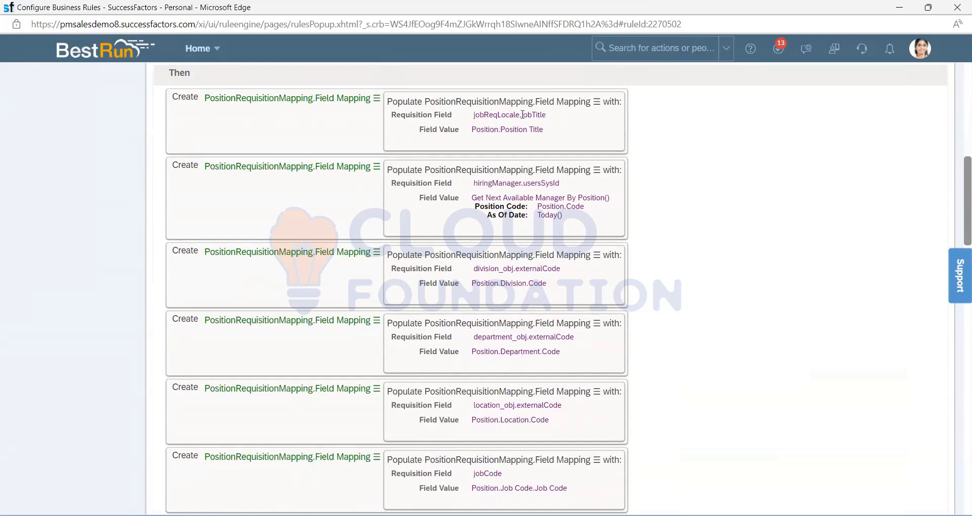
left_click_drag(540, 115, 548, 133)
left_click(514, 129)
- Examine the hiring manager field mapping and the function that supplies its value in the PositiontoRequisitionFieldMapping rule
mouse_move(475, 183)
left_mouse_down()
mouse_move(582, 188)
mouse_move(473, 182)
mouse_move(475, 198)
left_mouse_up()
left_click(569, 203)
left_click_drag(580, 217, 473, 198)
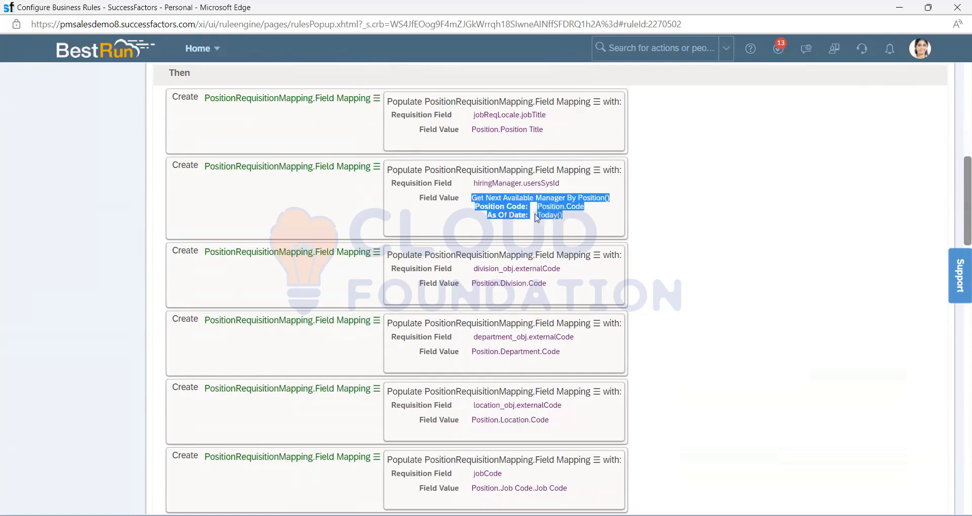
- Examine how the requisition's division field is mapped from Position.Division.Code in the PositiontoRequisitionFieldMapping rule
left_click(584, 219)
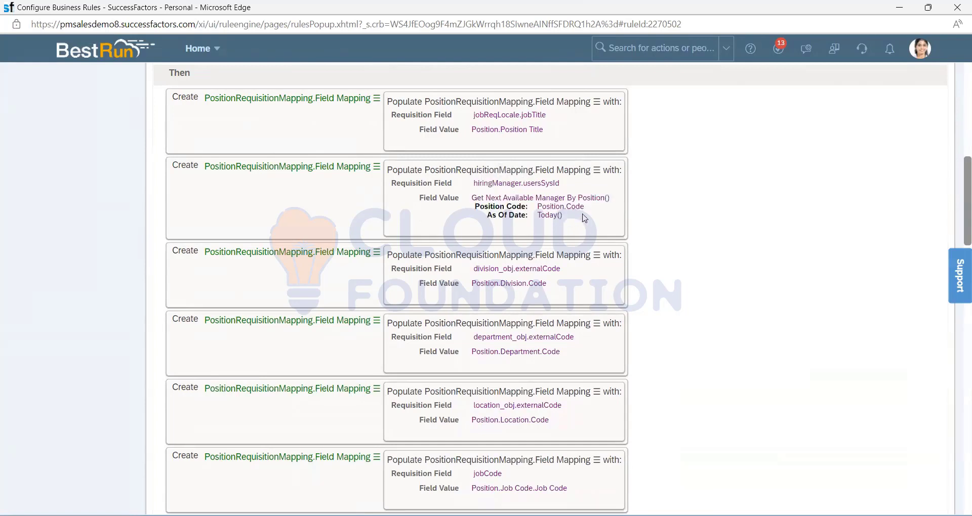
scroll(585, 218, "down", 1)
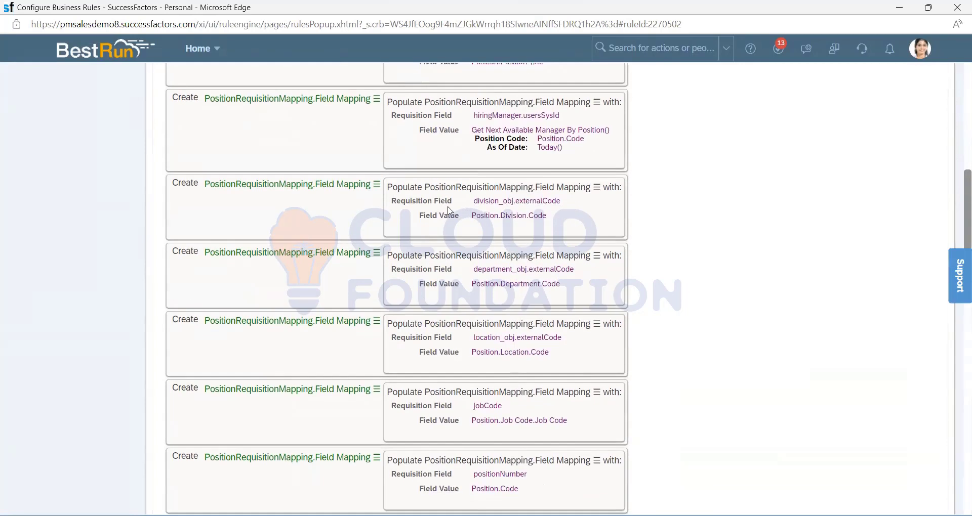
left_click_drag(474, 200, 563, 203)
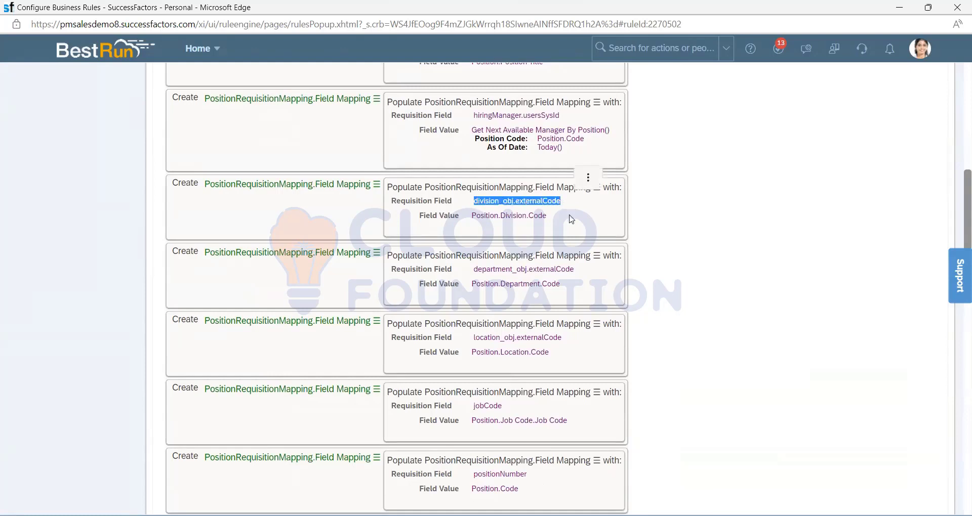
left_click(531, 208)
left_click_drag(423, 216, 488, 214)
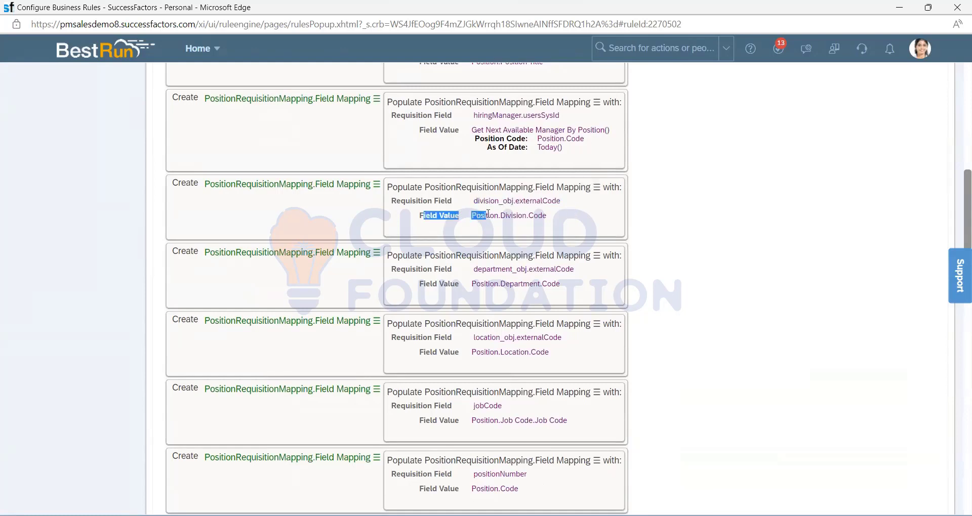
left_click(544, 226)
left_click_drag(548, 216, 474, 217)
left_click(553, 212)
mouse_move(476, 201)
left_mouse_down()
mouse_move(562, 202)
mouse_move(471, 217)
left_mouse_up()
left_click(544, 226)
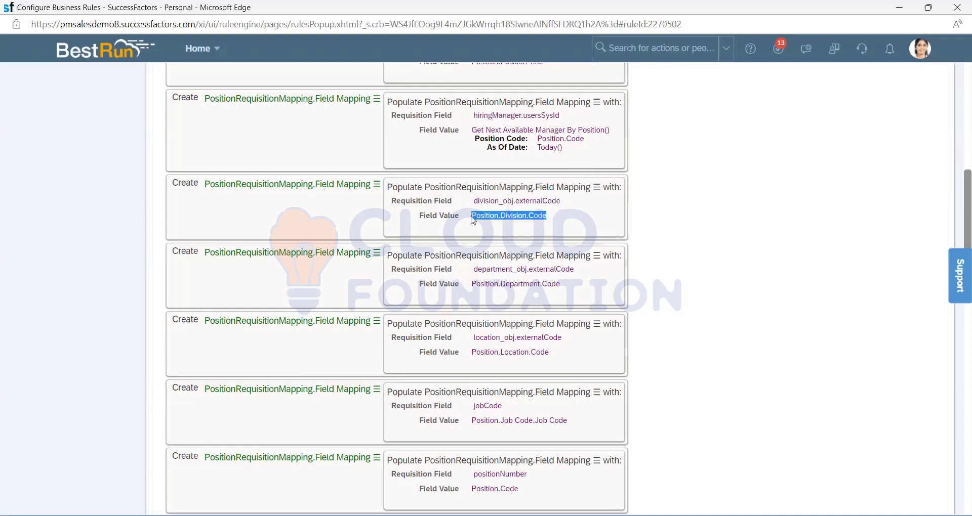
left_click(568, 234)
- Review the remaining field mappings in the rule, including position number and recruiter, and recheck its parameters and template conditions
scroll(507, 253, "down", 1)
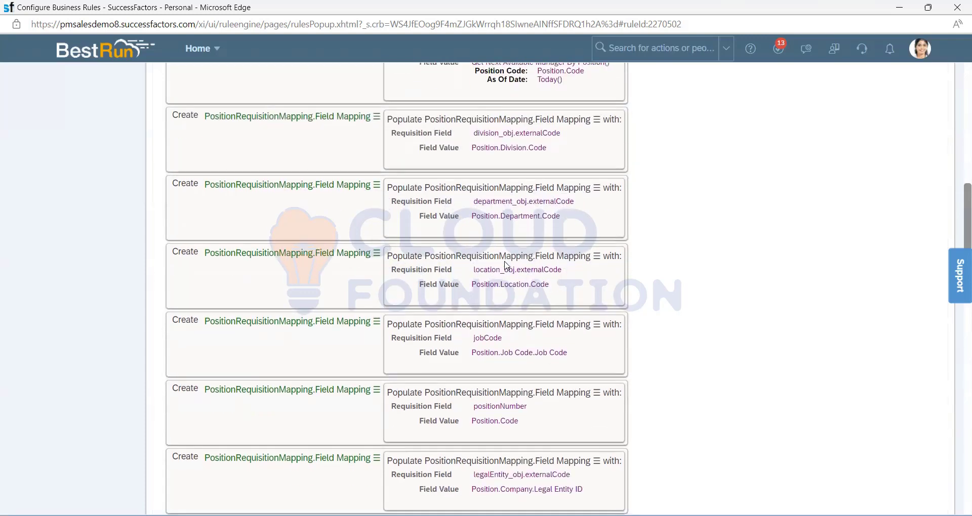
scroll(495, 200, "down", 5)
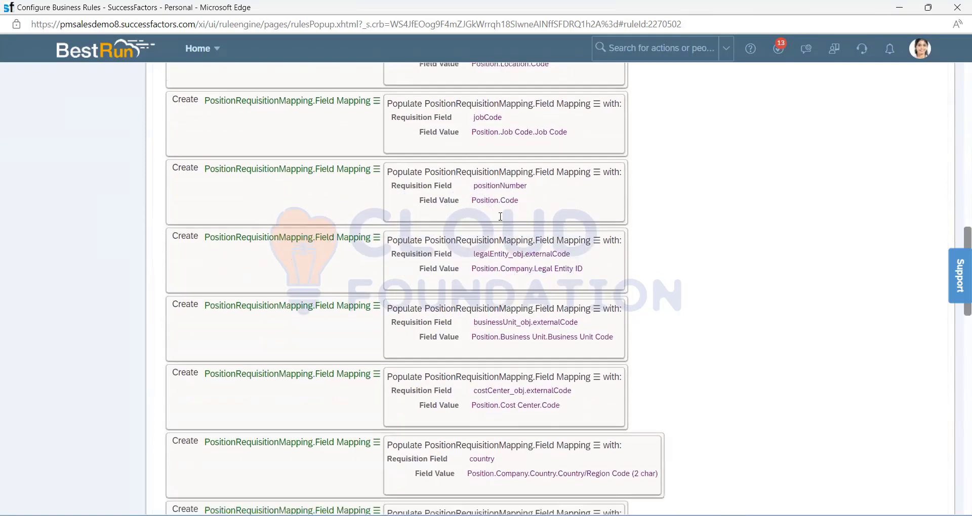
left_click_drag(481, 205, 579, 205)
left_click(510, 240)
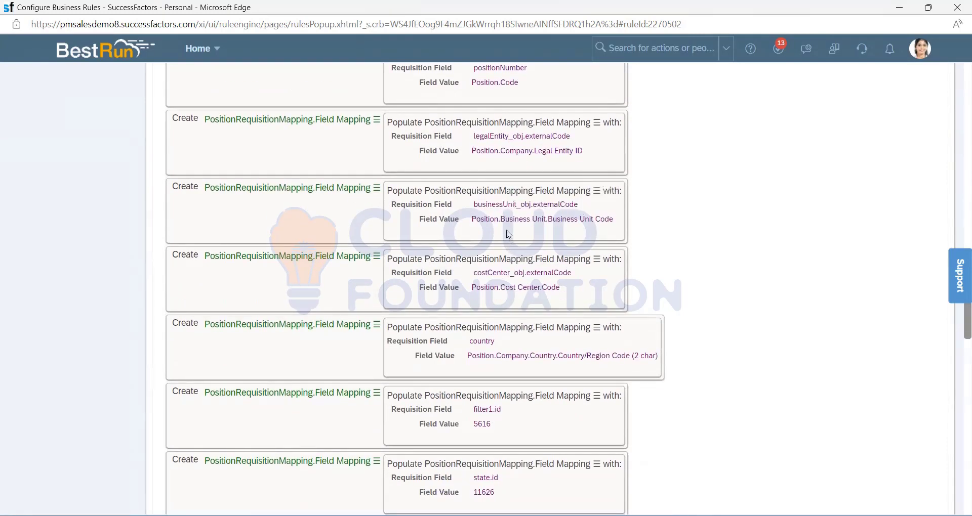
scroll(508, 235, "down", 14)
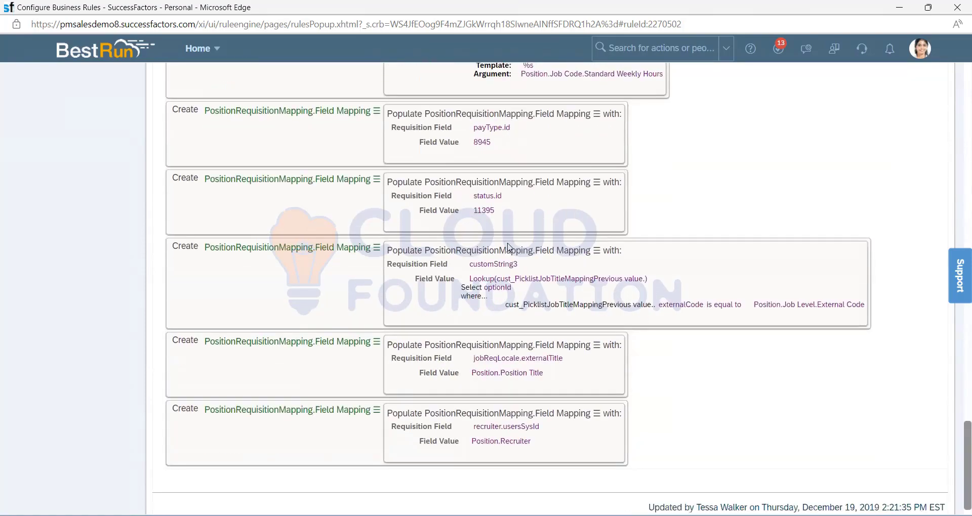
scroll(508, 244, "up", 20)
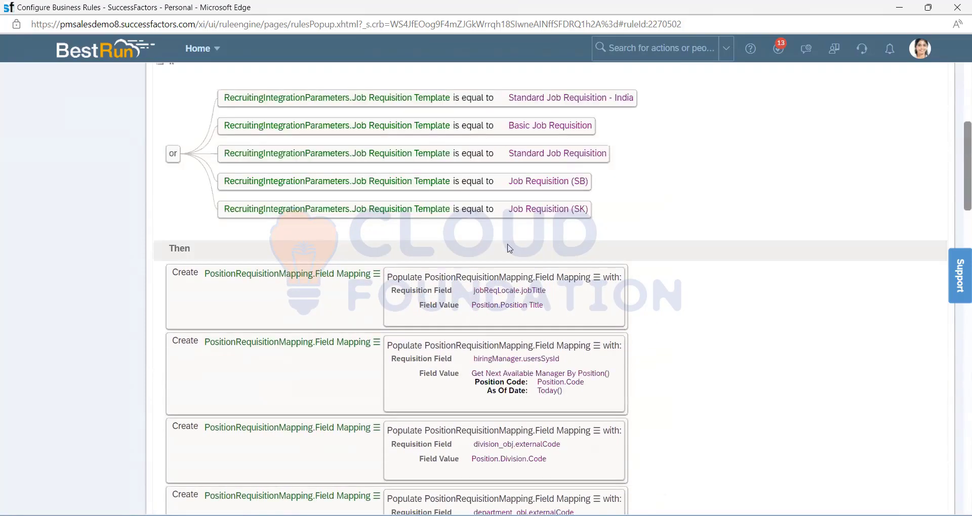
scroll(338, 248, "down", 2)
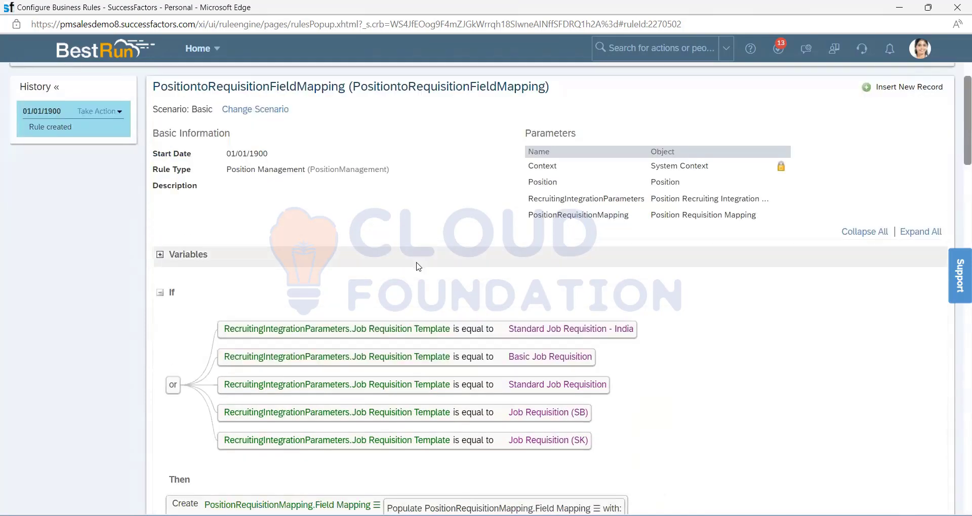
scroll(424, 266, "down", 3)
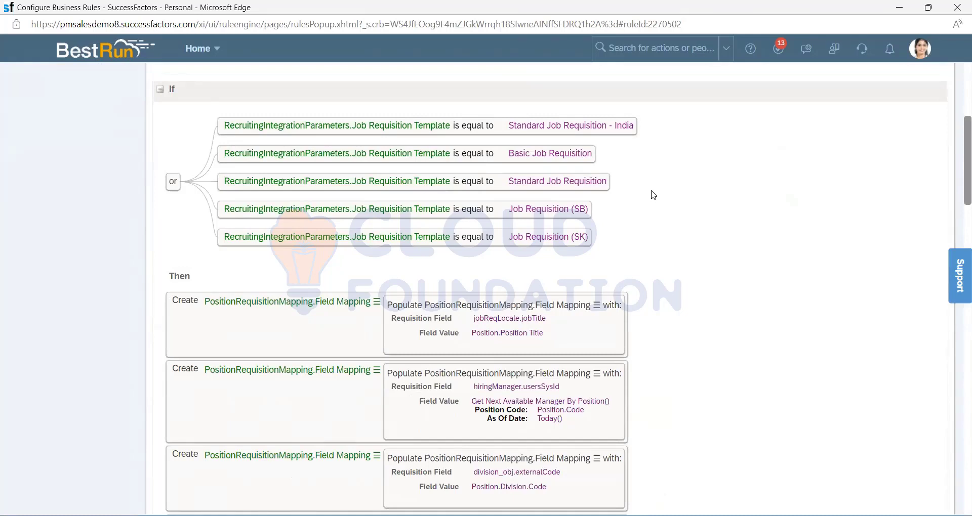
scroll(652, 195, "up", 5)
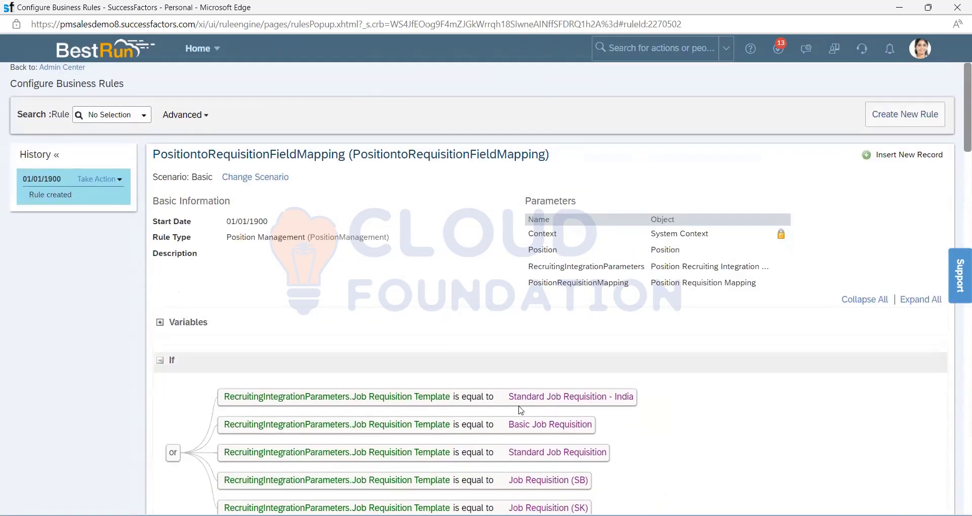
scroll(520, 402, "down", 4)
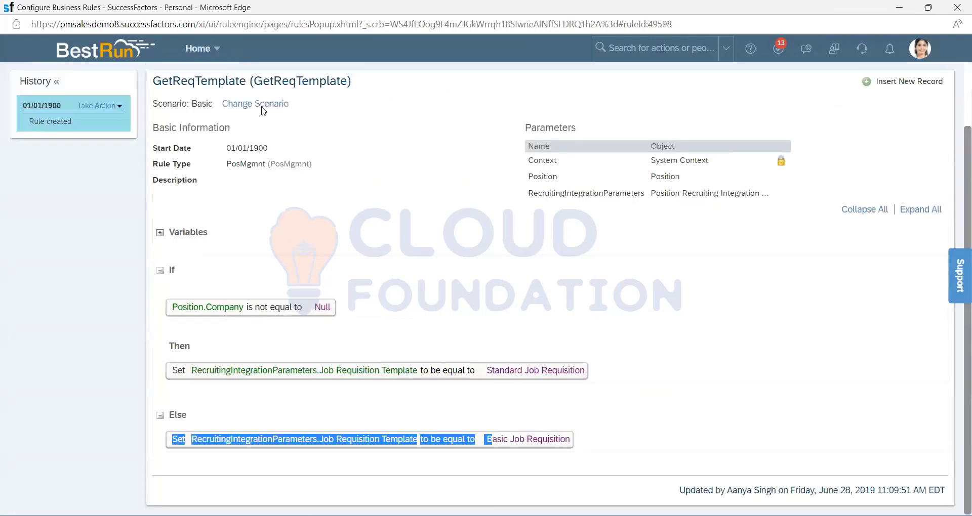
- Return to the main browser window and open the Recruiting module in place of the Manage Data page
key("alt+Tab")
left_click(248, 64)
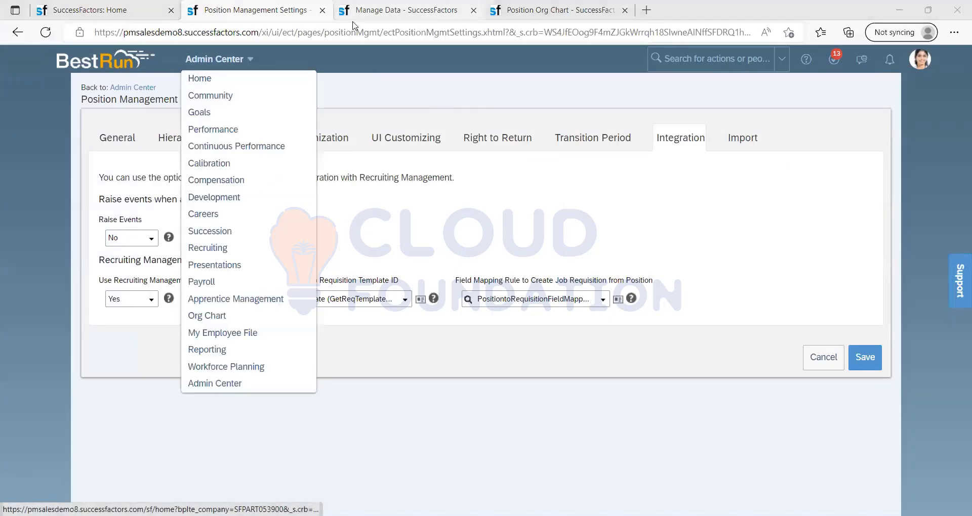
left_click(354, 15)
left_click(249, 67)
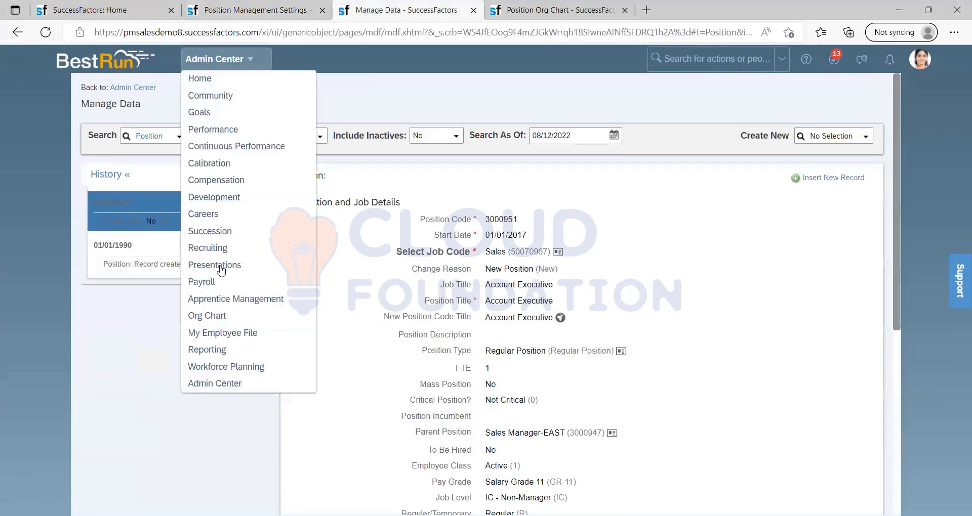
left_click(262, 247)
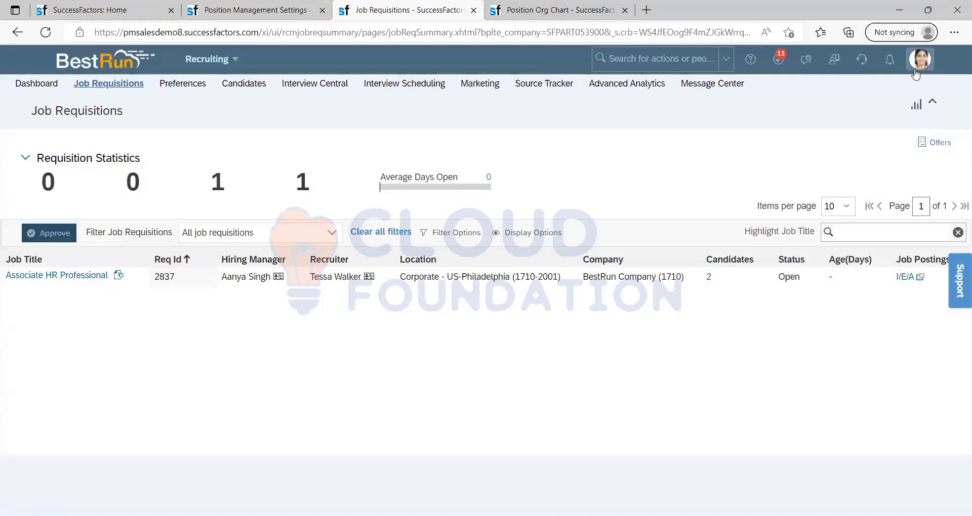
- Proxy into another account by entering the target user's name
left_click(916, 74)
left_click(876, 123)
type("a")
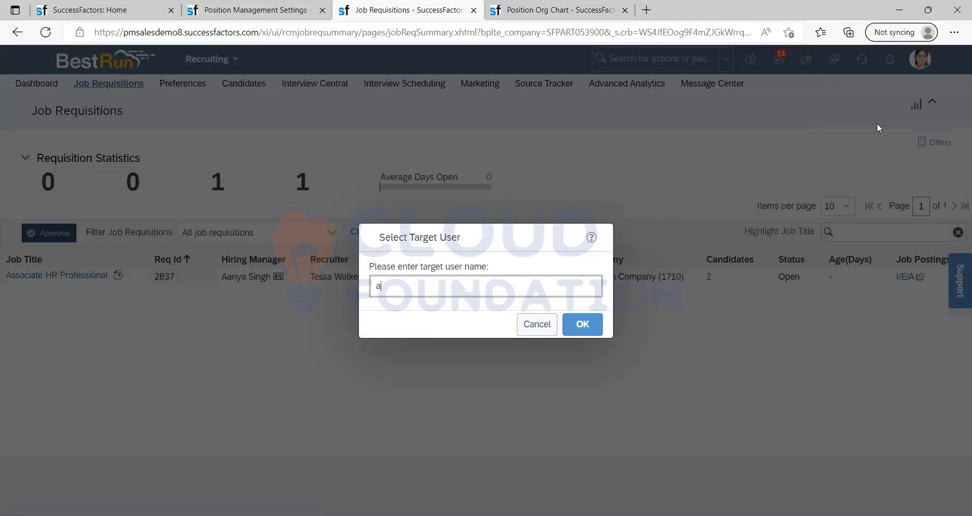
type("melia")
key("Return")
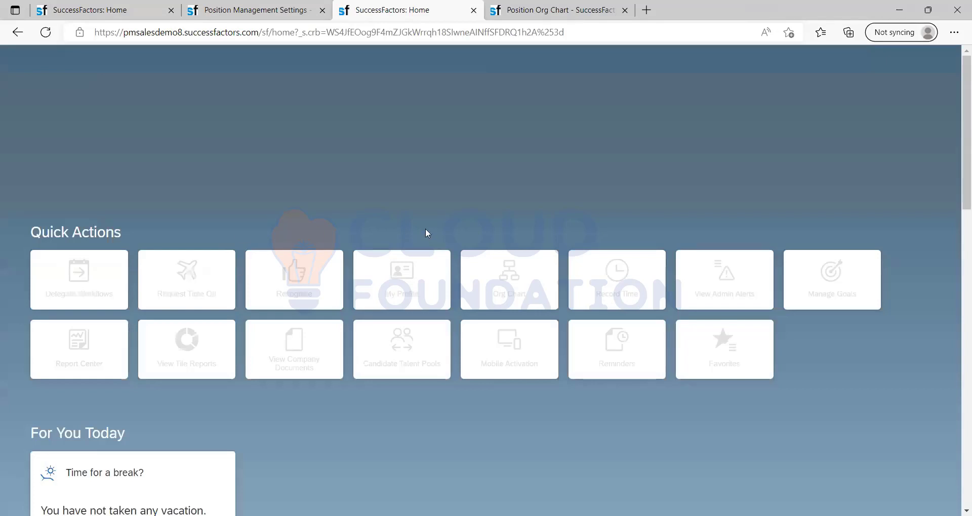
- Open the job requisitions in Recruiting and start a new Standard Job Requisition from a blank template
left_click(283, 277)
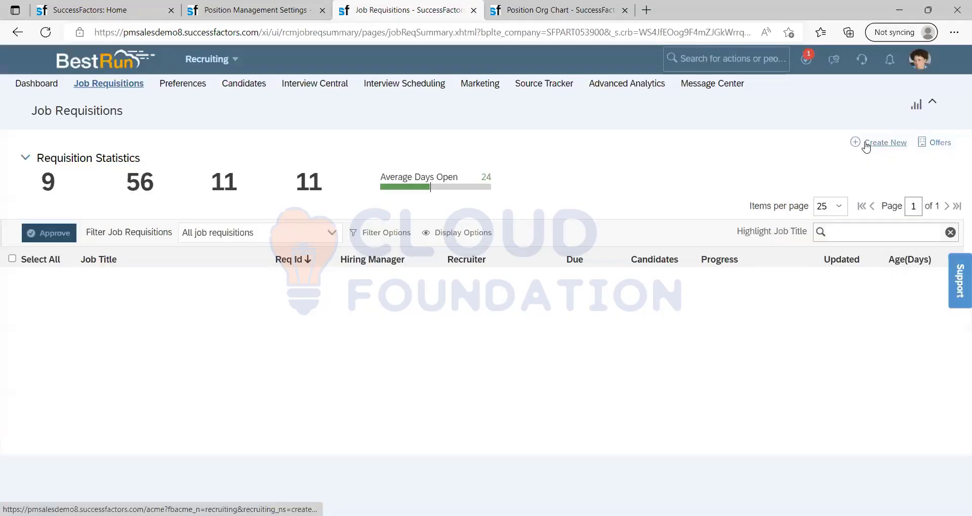
left_click(866, 144)
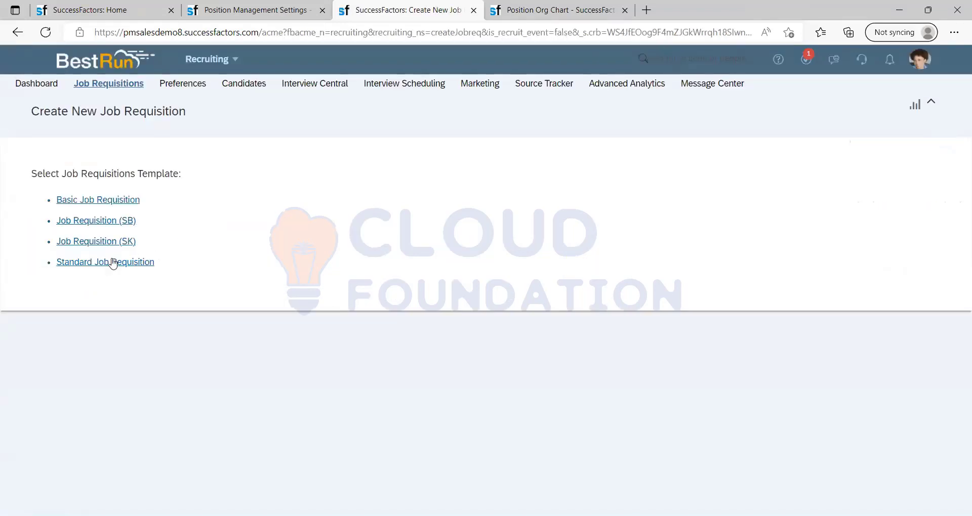
left_click(112, 263)
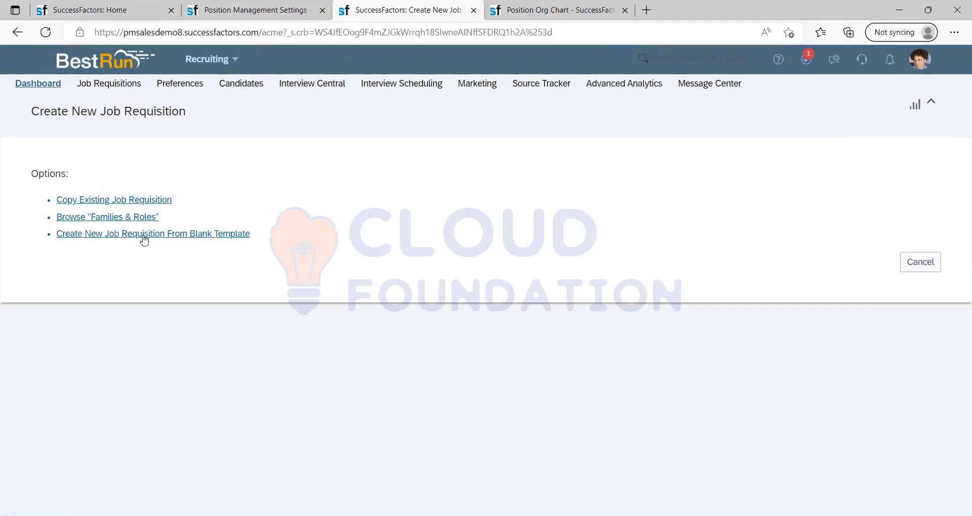
left_click(144, 235)
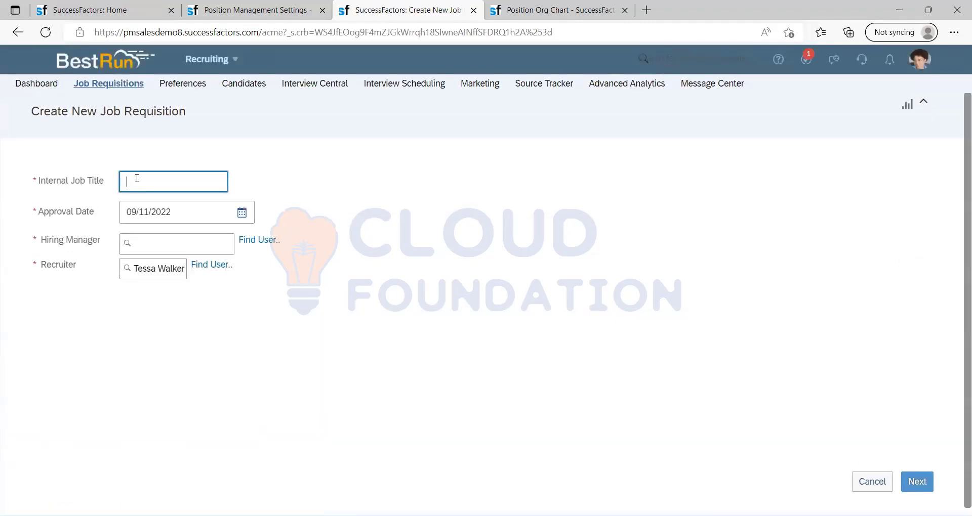
- Set the internal job title to Software Engineer, choose the hiring manager, and proceed to create the requisition
left_click(139, 177)
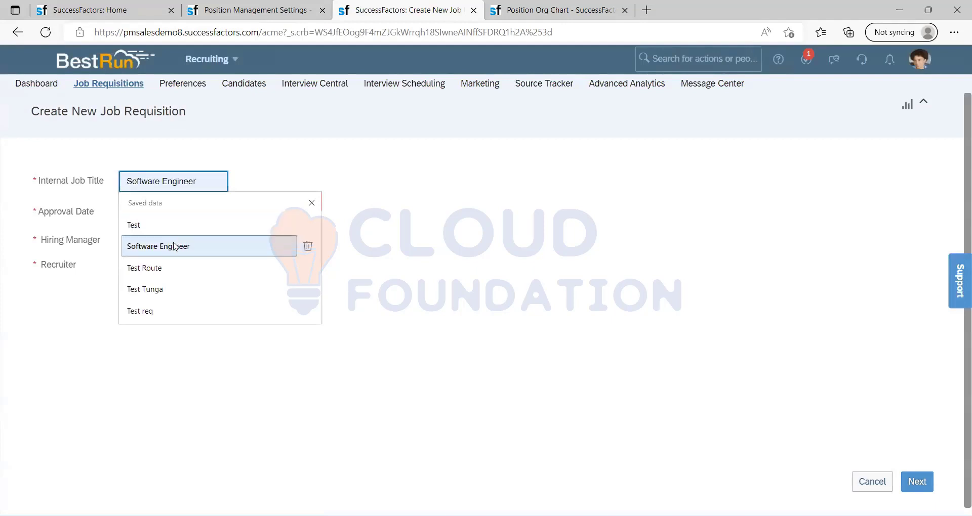
left_click(198, 238)
left_click(203, 245)
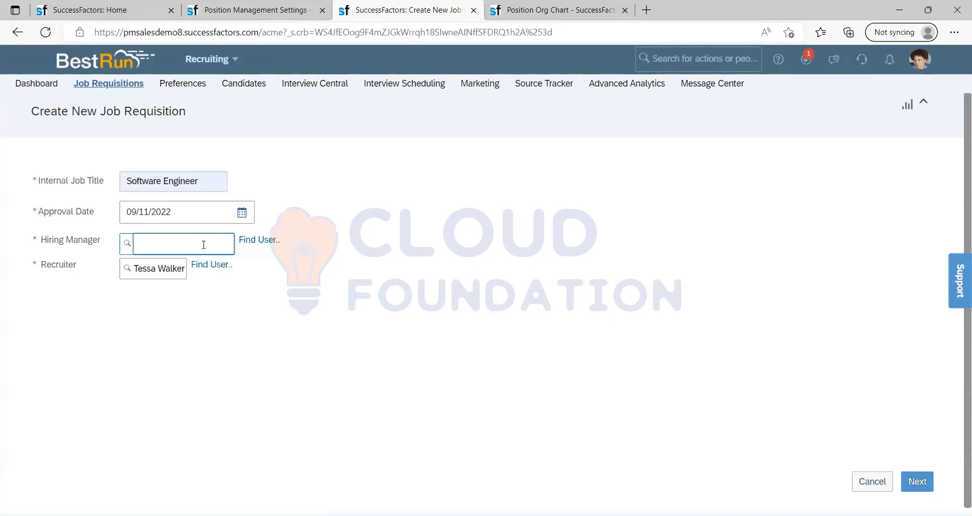
type("tessa")
left_click(198, 282)
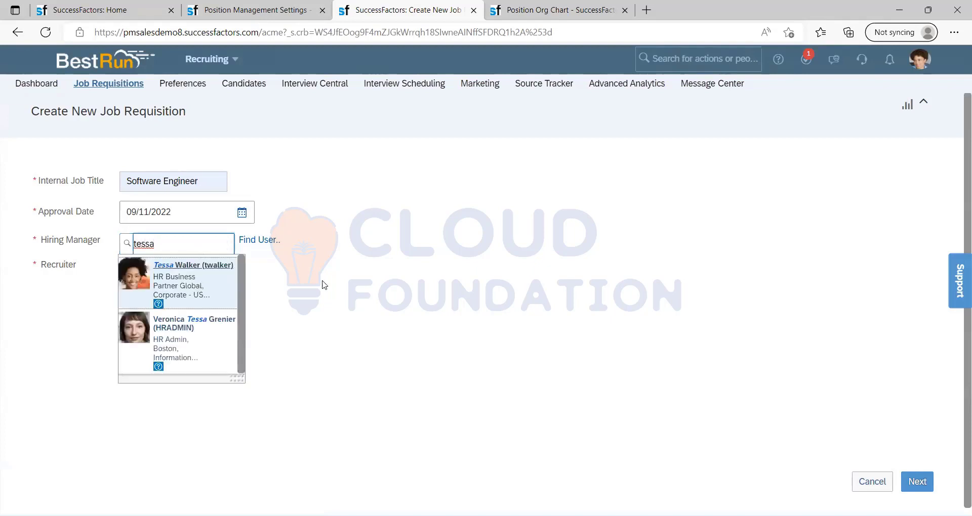
left_click(917, 481)
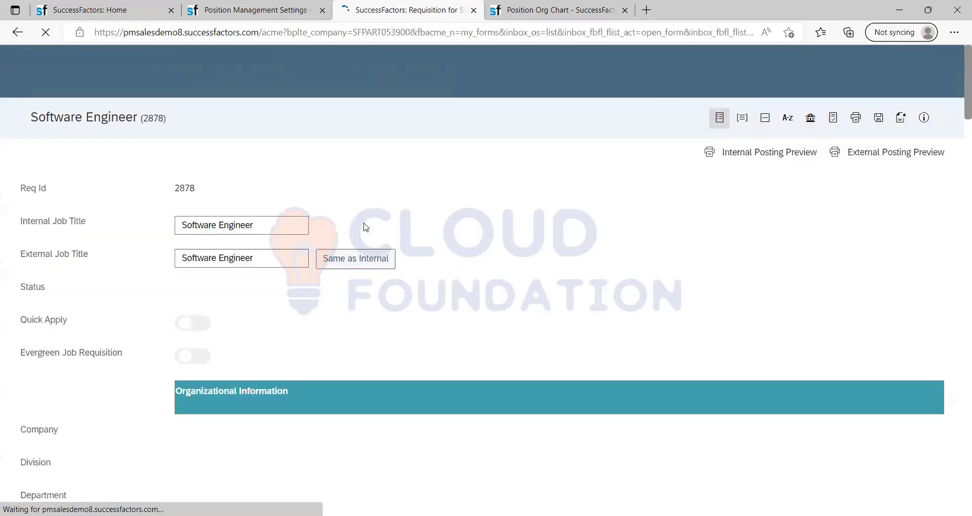
- Examine the new requisition's organizational information and its job detail fields, including Job Level and Weekly Working Hours
scroll(369, 299, "down", 5)
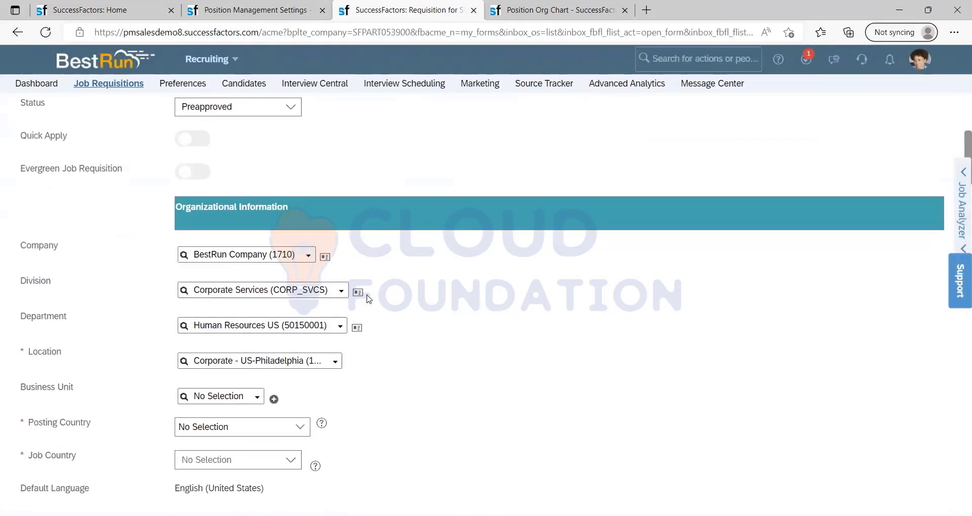
scroll(368, 299, "down", 8)
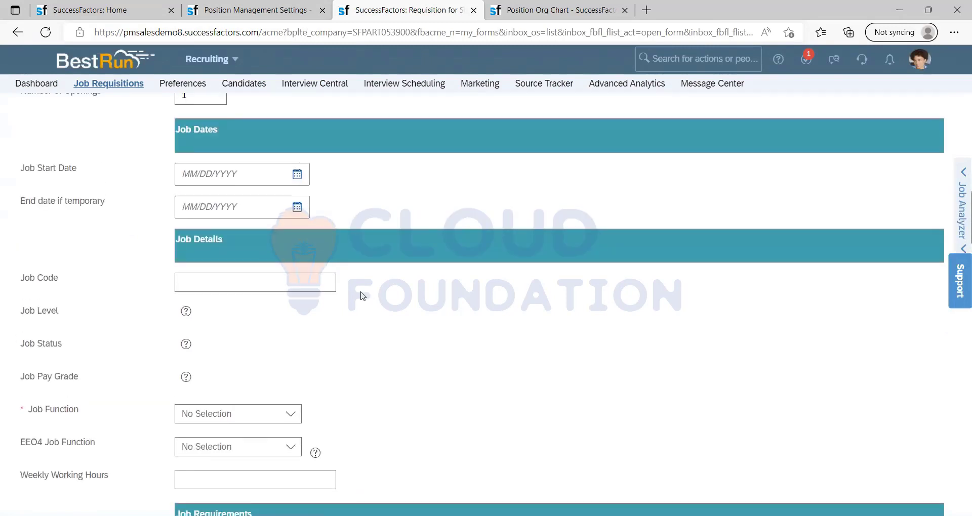
scroll(325, 273, "down", 1)
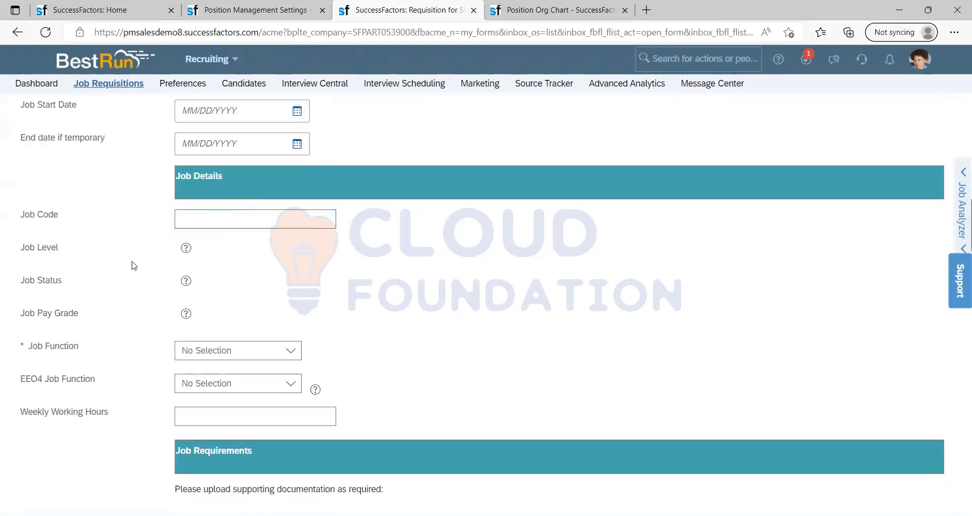
left_click_drag(59, 255, 2, 249)
left_click(236, 253)
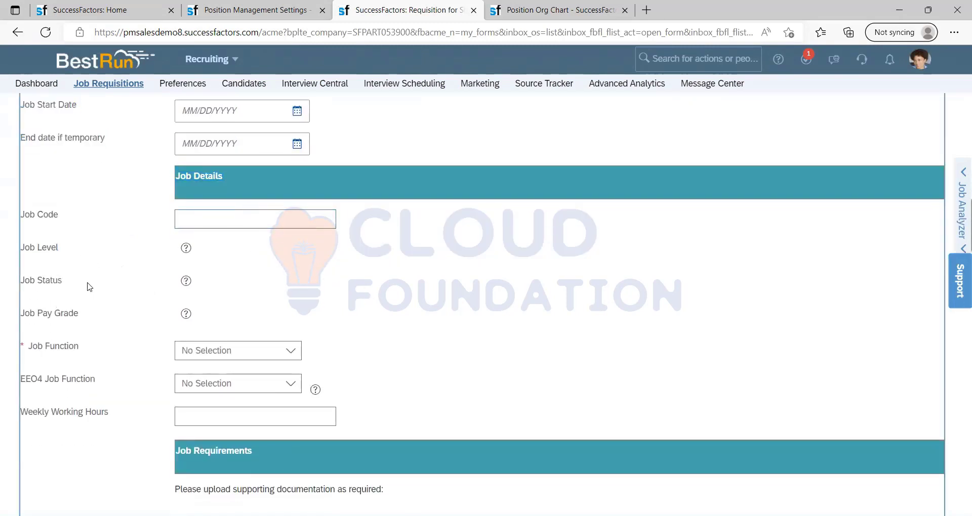
scroll(235, 319, "down", 3)
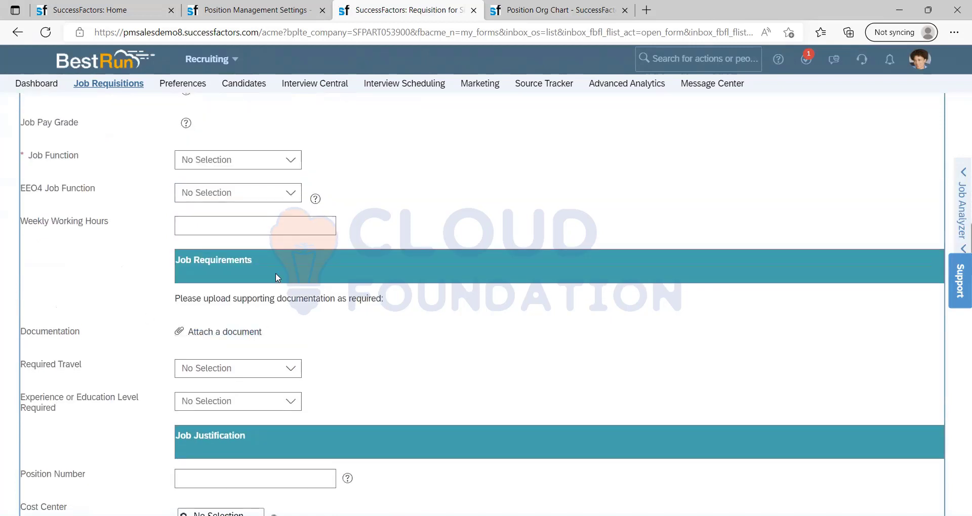
left_click_drag(114, 231, 11, 228)
left_click(484, 422)
- Examine the blank requisition's remaining sections, from Job Justification and Salary and Benefits, including the Pay Type options, to Overall Comments
scroll(132, 351, "down", 2)
scroll(131, 352, "down", 3)
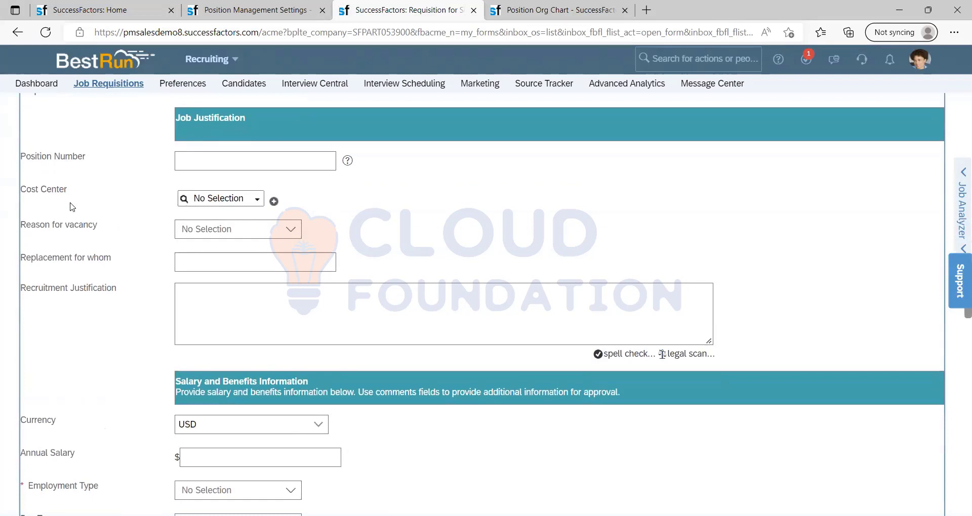
left_click(250, 202)
left_click(420, 211)
scroll(218, 304, "down", 1)
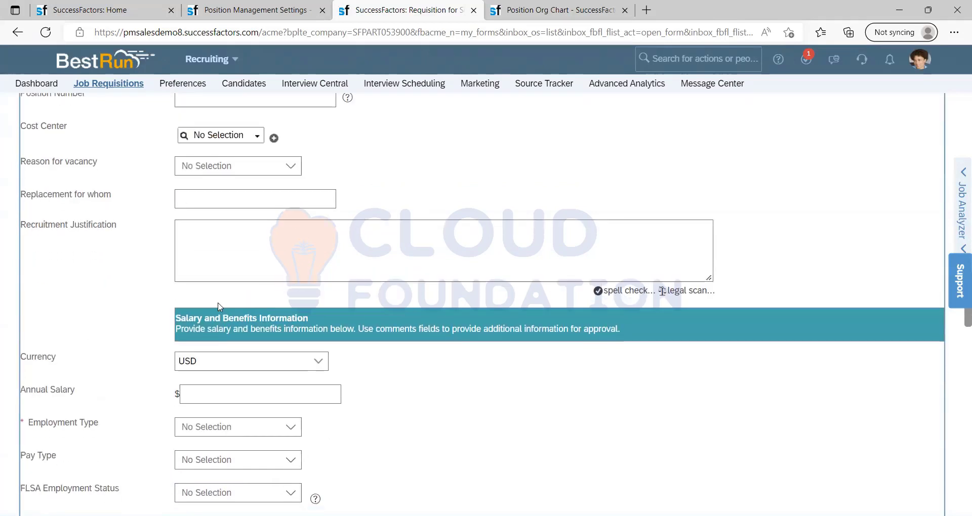
scroll(162, 354, "down", 3)
left_click(230, 271)
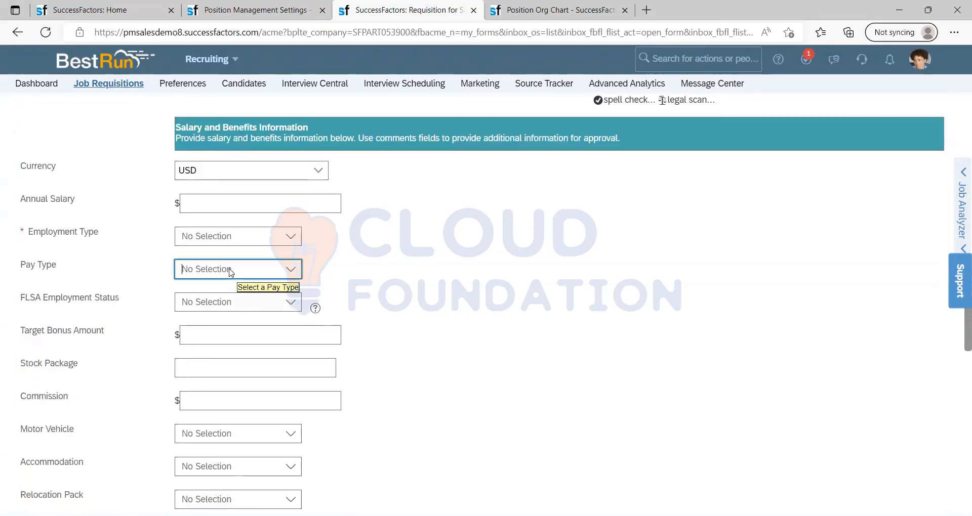
left_click(407, 266)
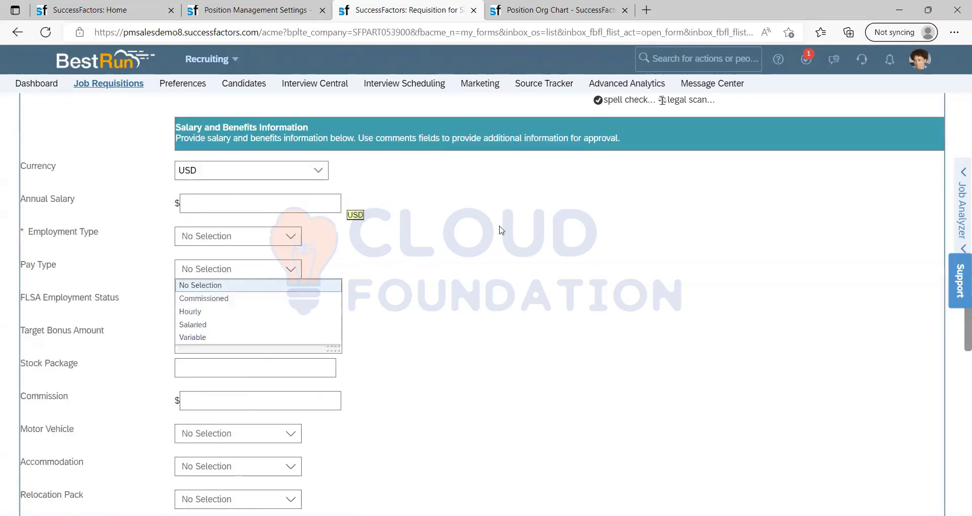
scroll(500, 230, "down", 8)
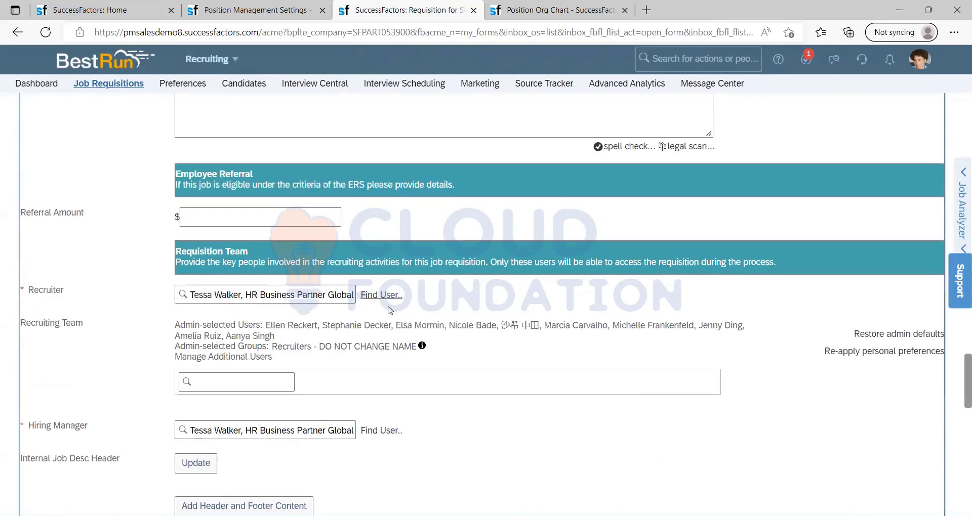
scroll(269, 300, "down", 2)
scroll(272, 312, "down", 12)
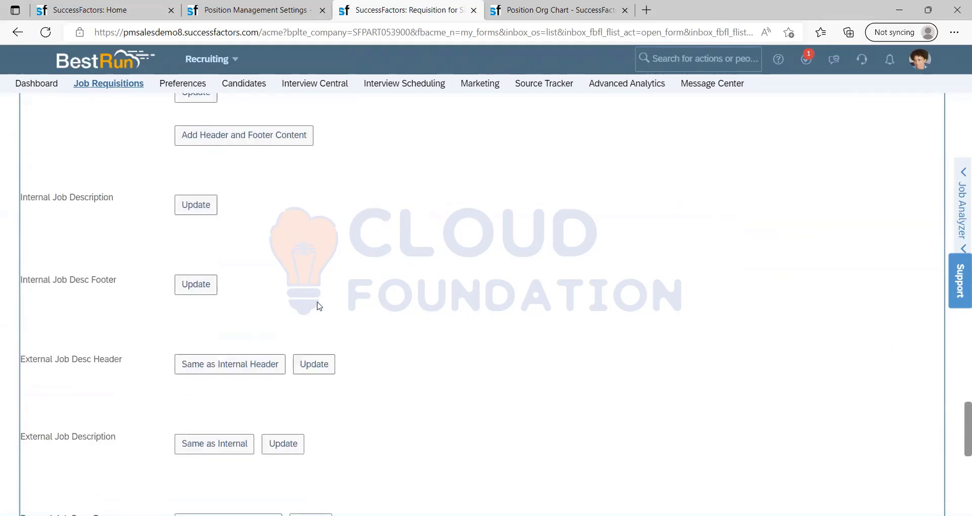
scroll(418, 276, "down", 1)
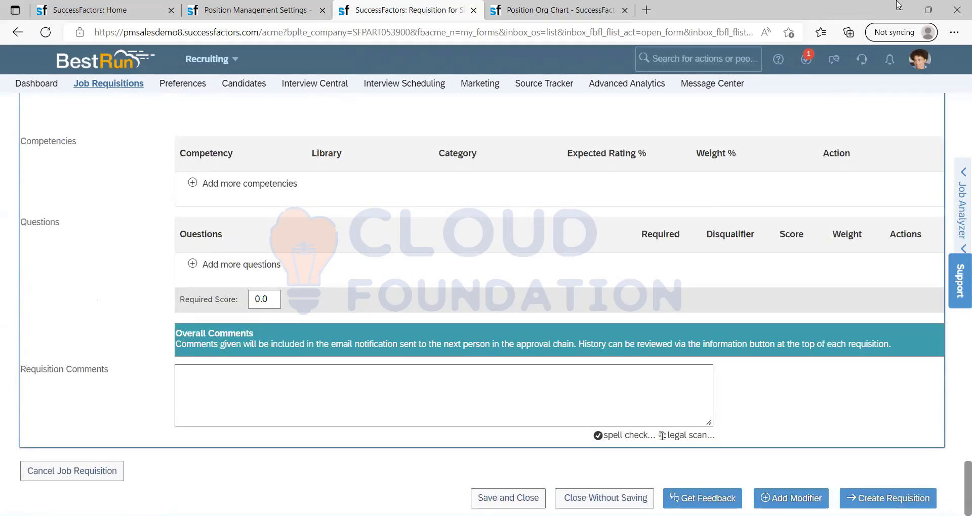
- End the proxy session to return to the original account and open the Position Org Chart
left_click(919, 59)
left_click(704, 131)
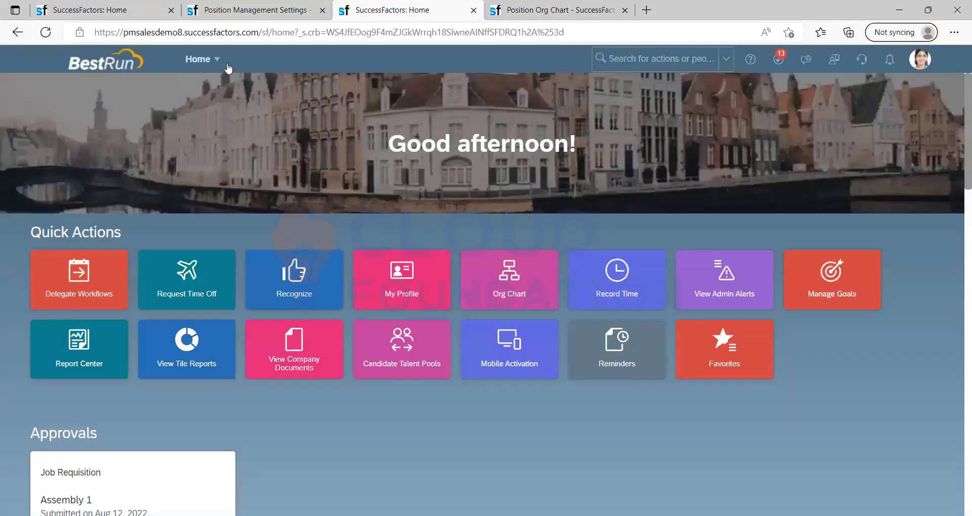
left_click(223, 64)
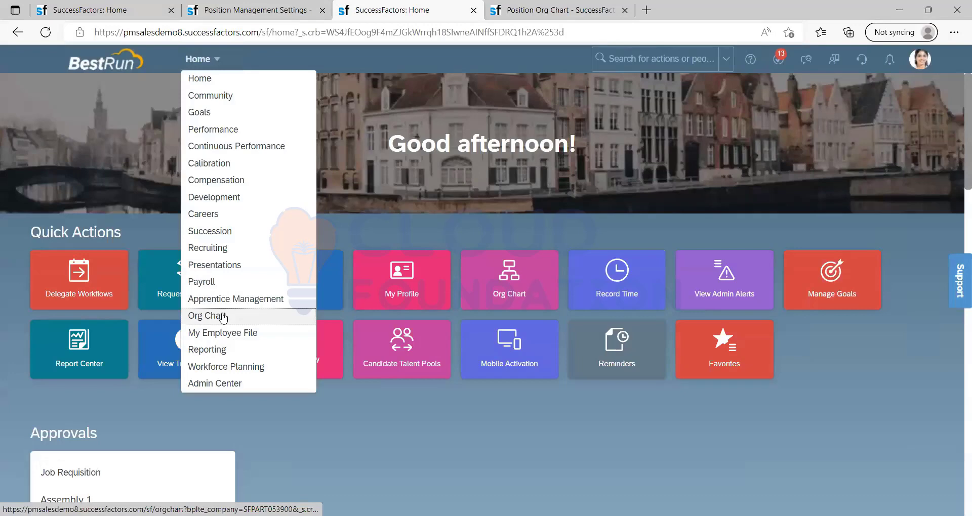
left_click(223, 317)
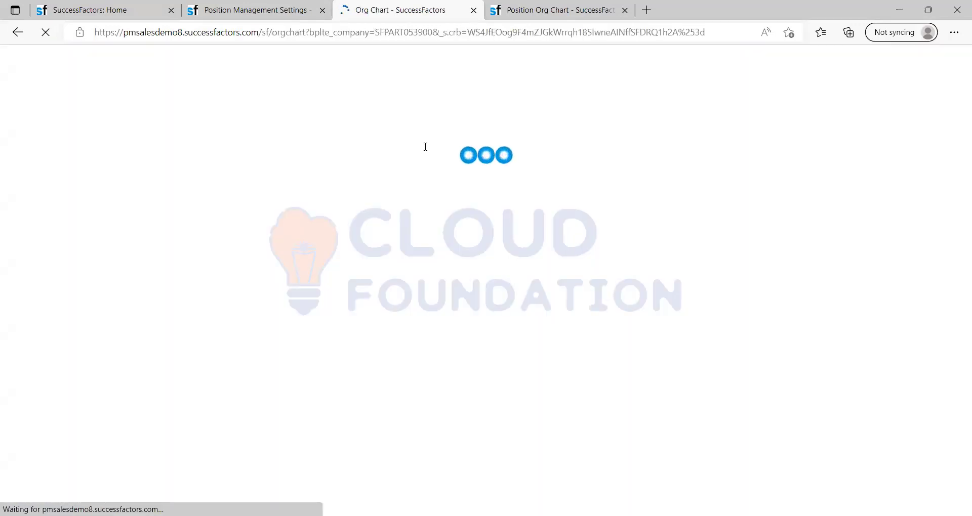
left_click(108, 85)
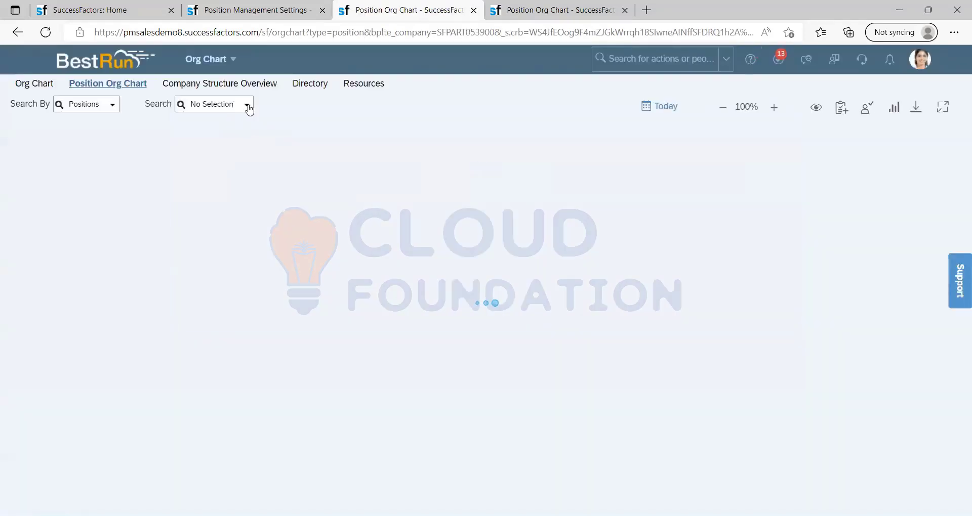
- Find the Account Executive (3000955) position and create a job requisition from it with the Standard Job Requisition template, dated 08/12/2022
left_click(247, 104)
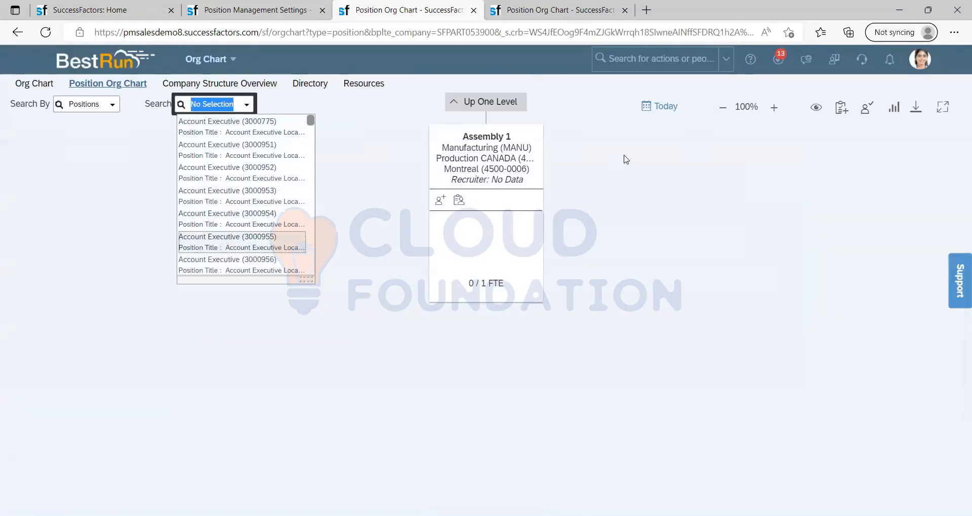
left_click(241, 242)
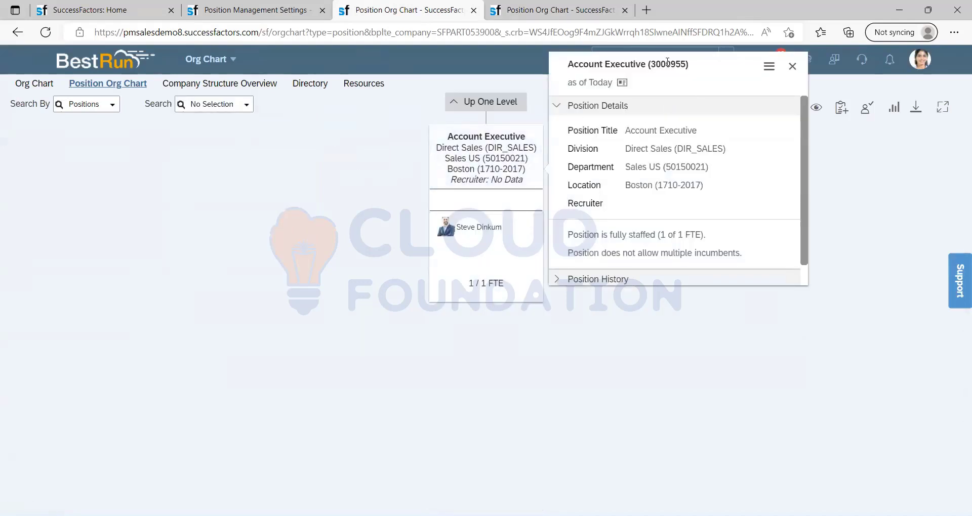
left_click(769, 67)
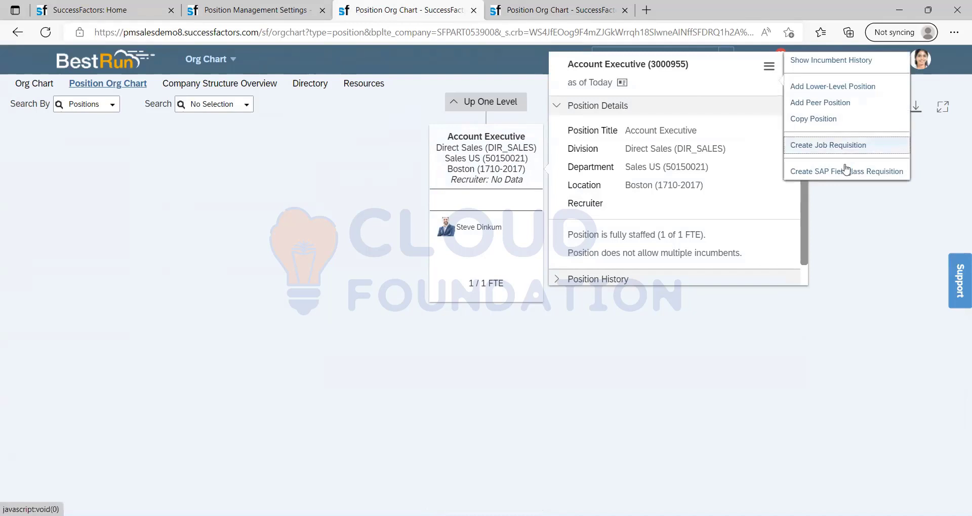
left_click(836, 148)
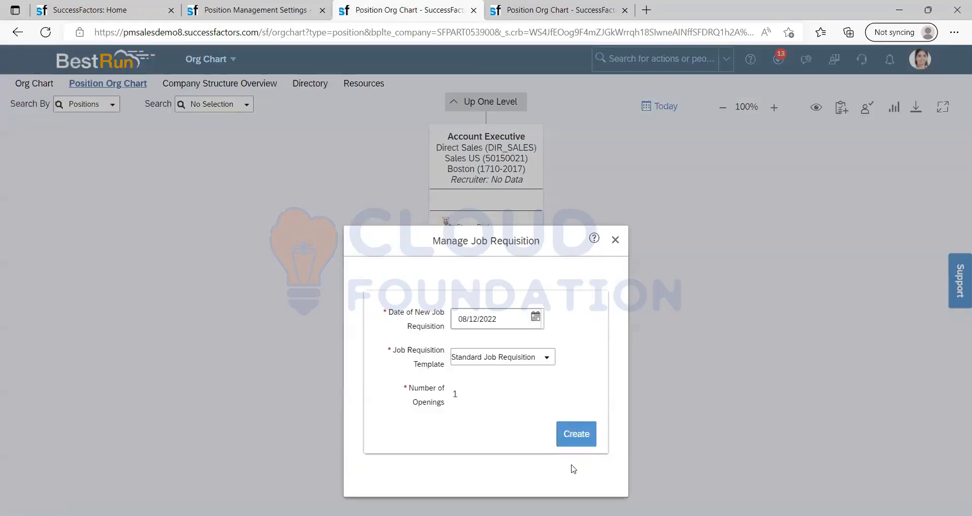
left_click(578, 430)
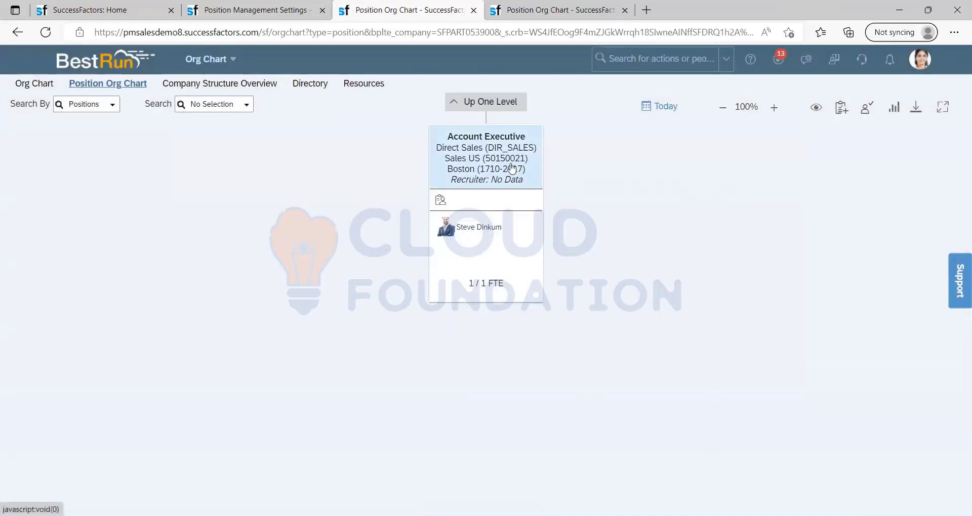
- Open the newly created requisition from the Account Executive position's job requisition details
left_click(511, 168)
scroll(614, 208, "down", 1)
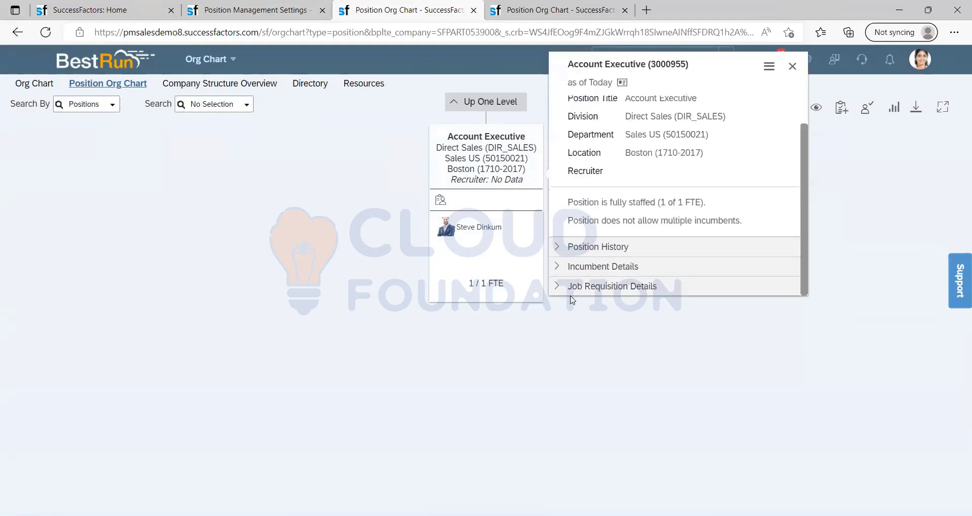
scroll(628, 268, "down", 3)
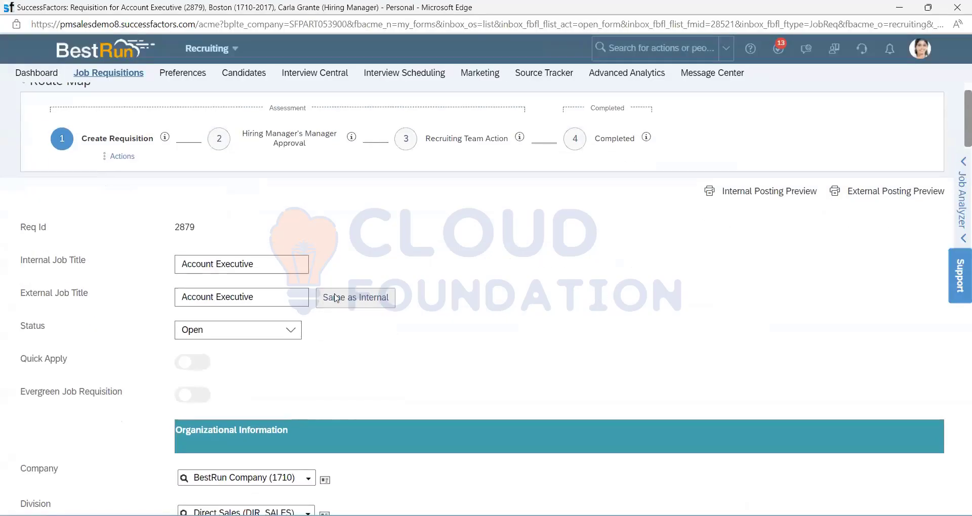
- Examine the fields prefilled from the position across the requisition's organizational, job detail, justification and salary sections
scroll(327, 301, "down", 3)
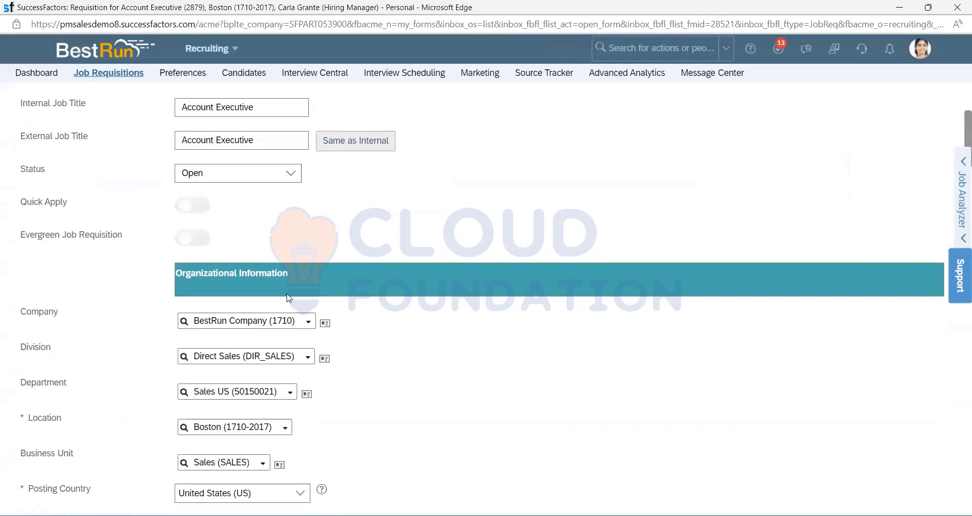
scroll(309, 309, "down", 15)
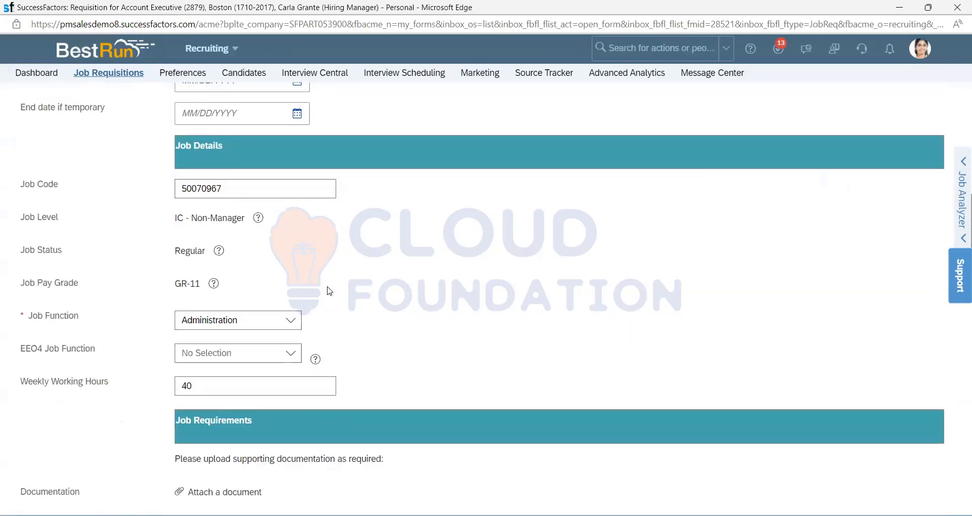
scroll(330, 291, "down", 3)
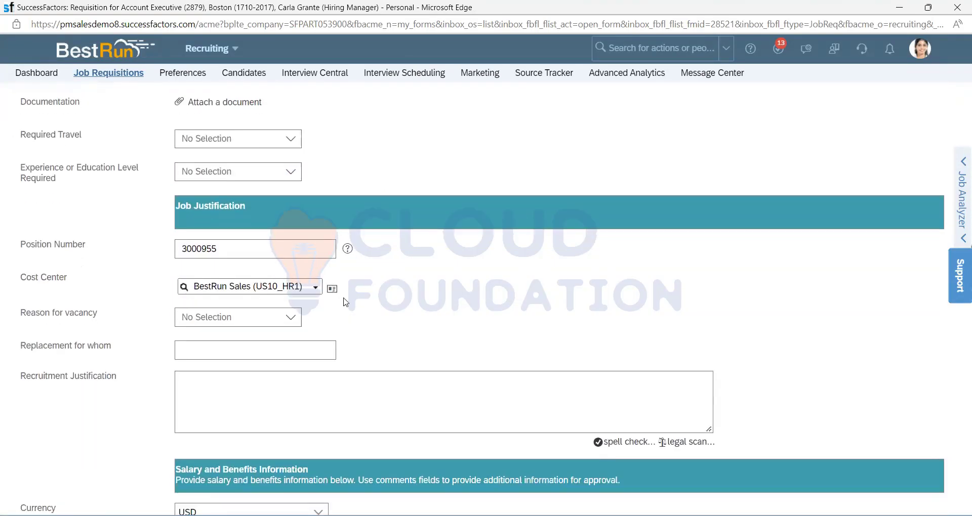
scroll(346, 302, "down", 7)
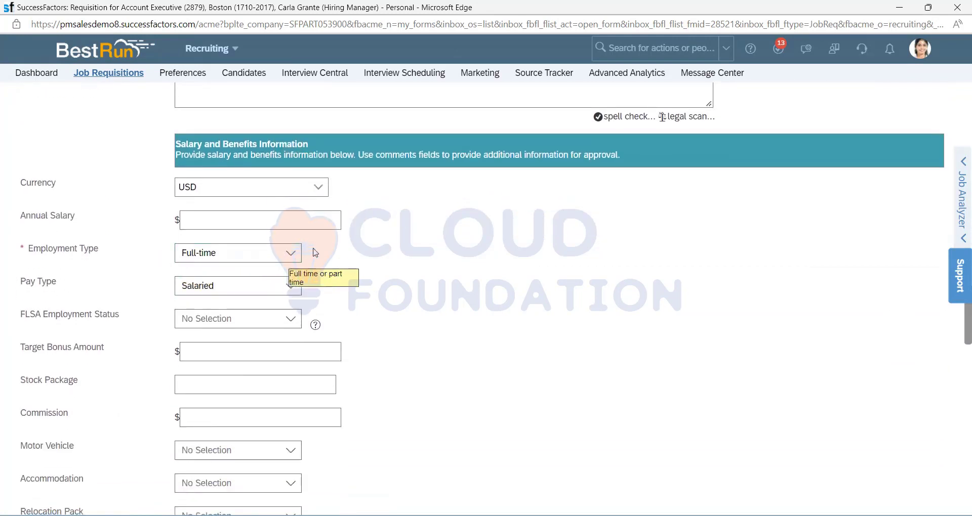
scroll(465, 261, "down", 4)
scroll(465, 261, "down", 17)
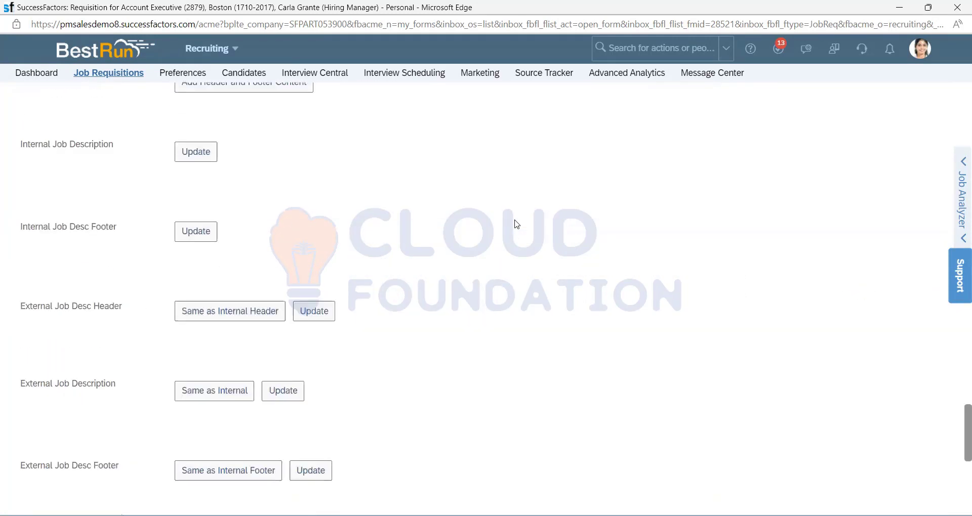
scroll(609, 238, "down", 4)
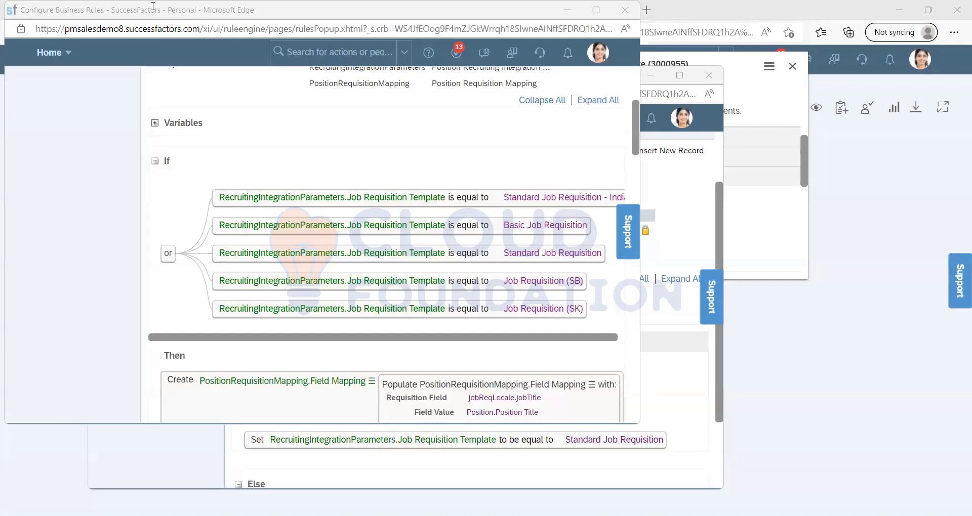
- Close both business rule windows and the Account Executive position's details
left_click_drag(631, 15, 662, 68)
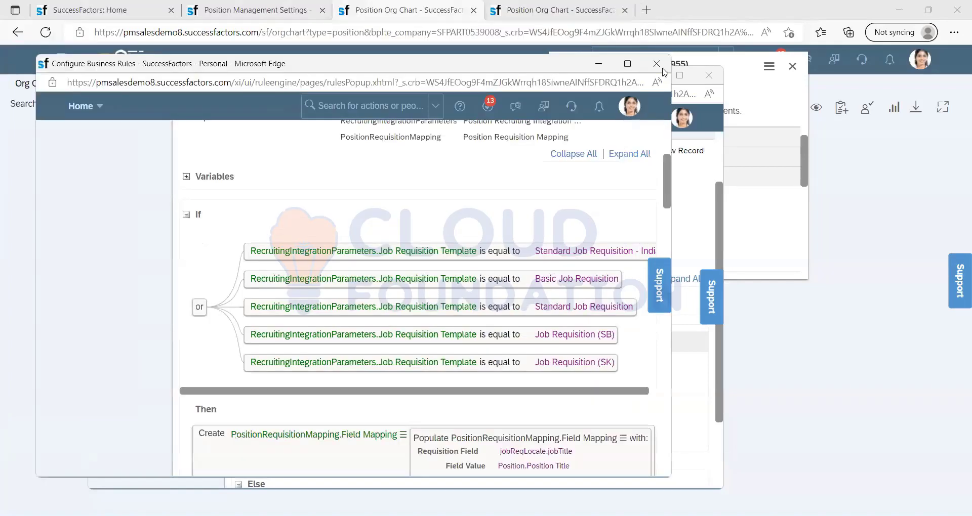
left_click(657, 64)
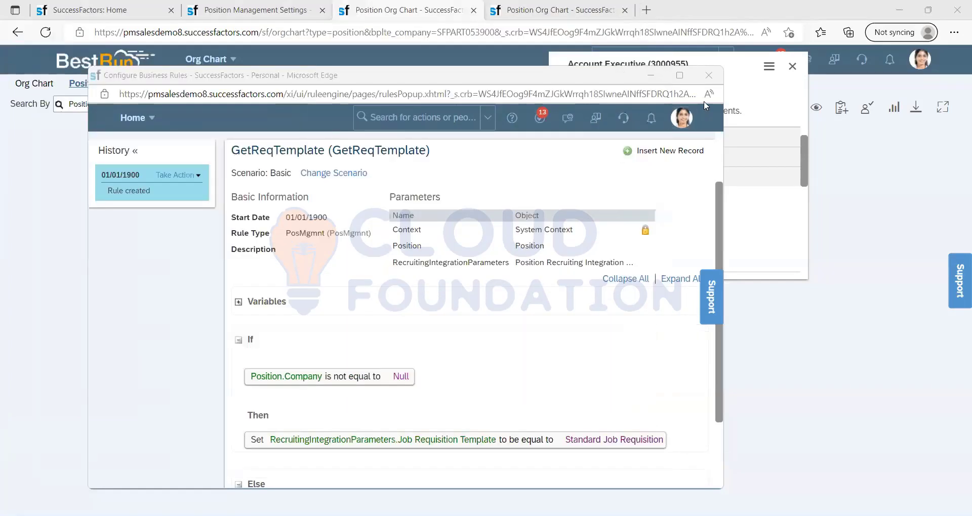
left_click(708, 75)
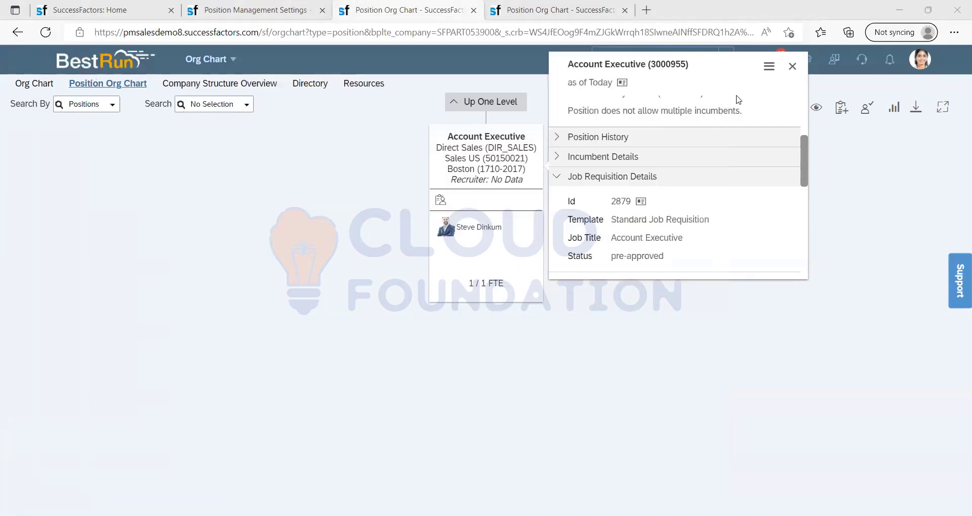
left_click(792, 67)
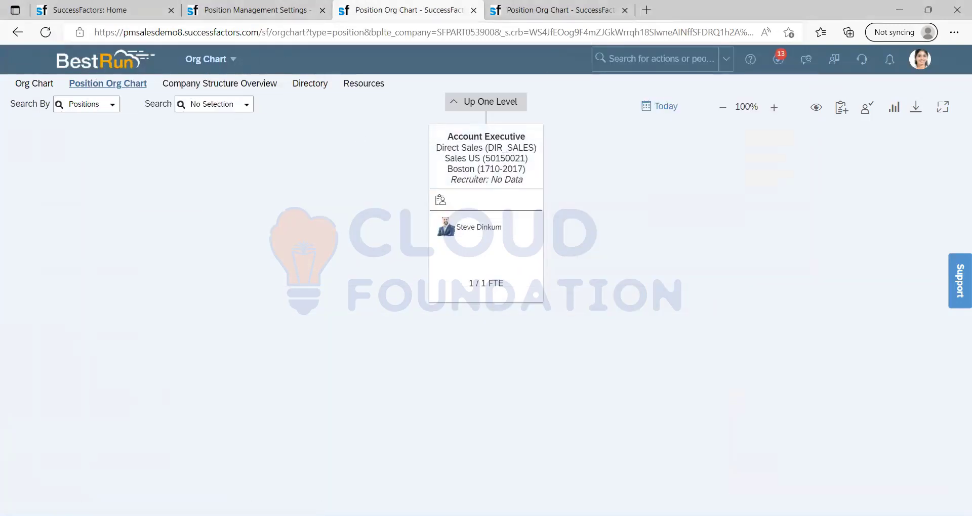
- Switch to Notepad and select all the text of the integration notes
key("alt+Tab")
key("ctrl+a")
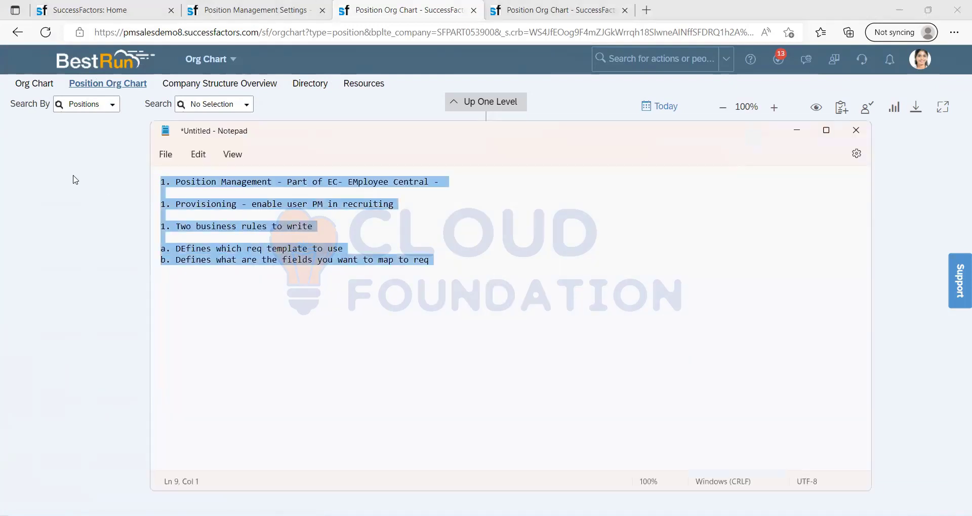
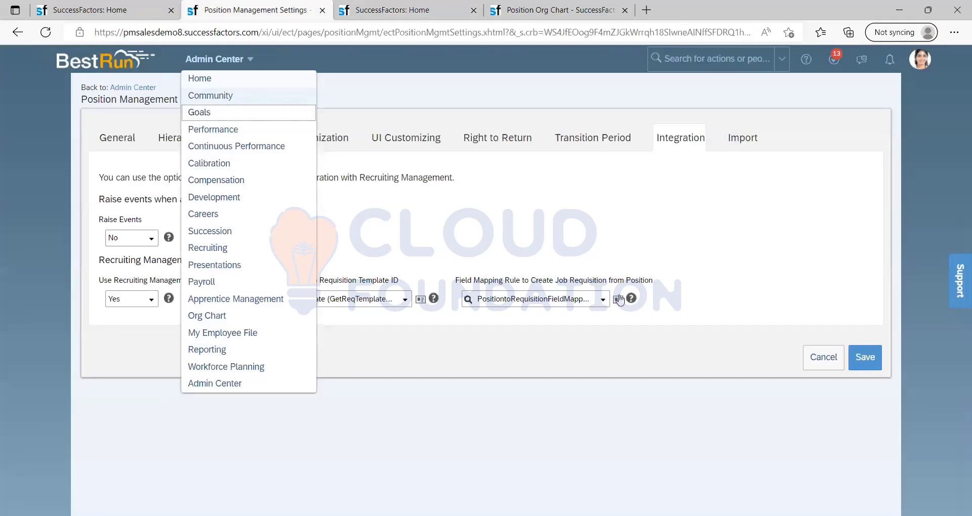
- Open the field mapping rule from the integration settings and examine the hiring manager mapping and the other position-to-requisition mappings
left_click(619, 296)
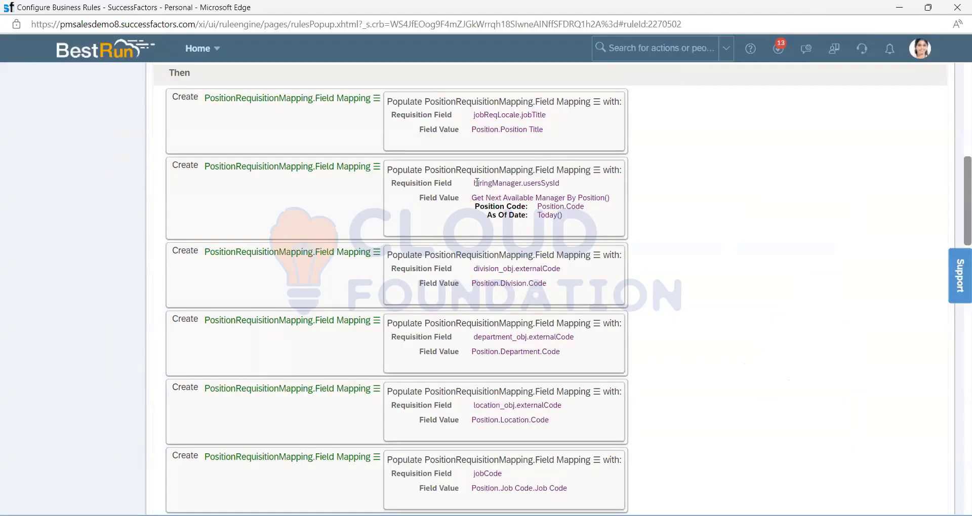
left_click_drag(476, 182, 560, 193)
left_click_drag(472, 198, 567, 216)
left_click_drag(479, 195, 571, 224)
left_click(569, 222)
left_click_drag(477, 183, 565, 183)
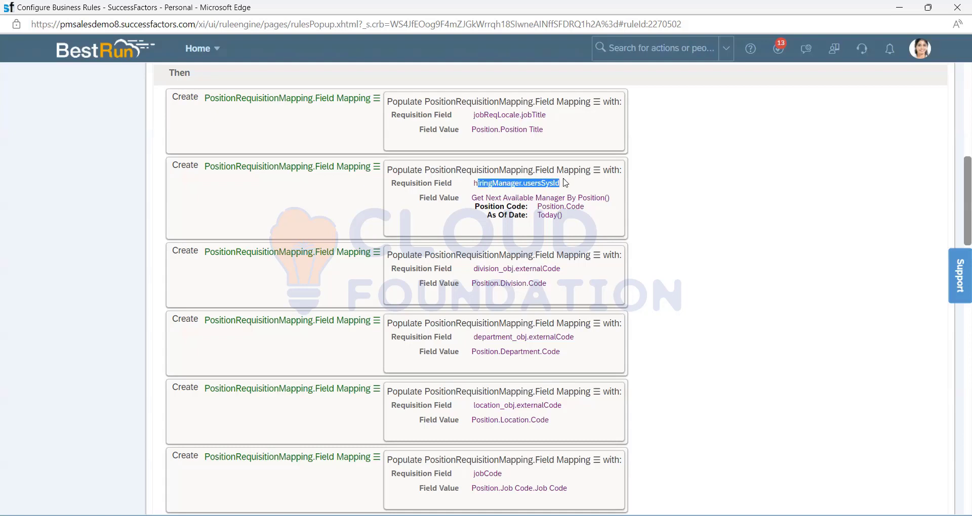
left_click(570, 215)
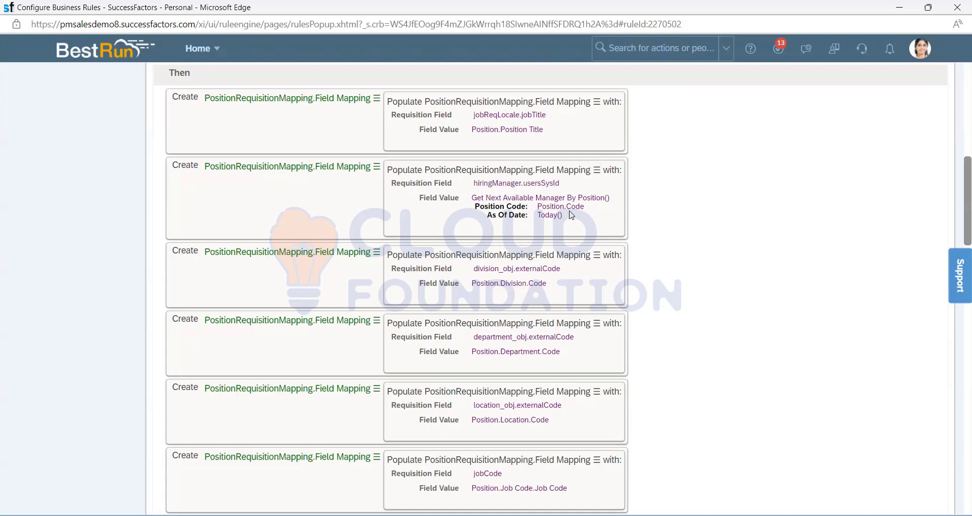
scroll(571, 222, "down", 6)
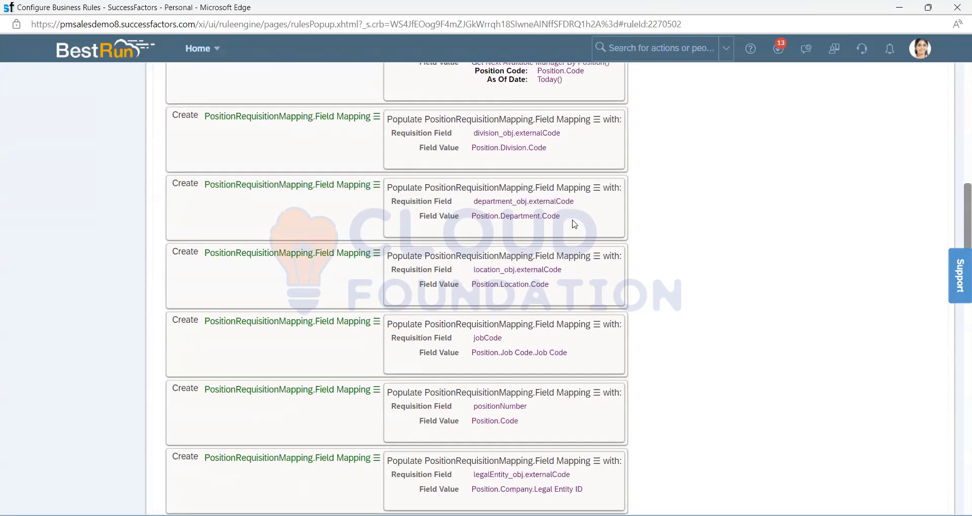
scroll(576, 237, "down", 7)
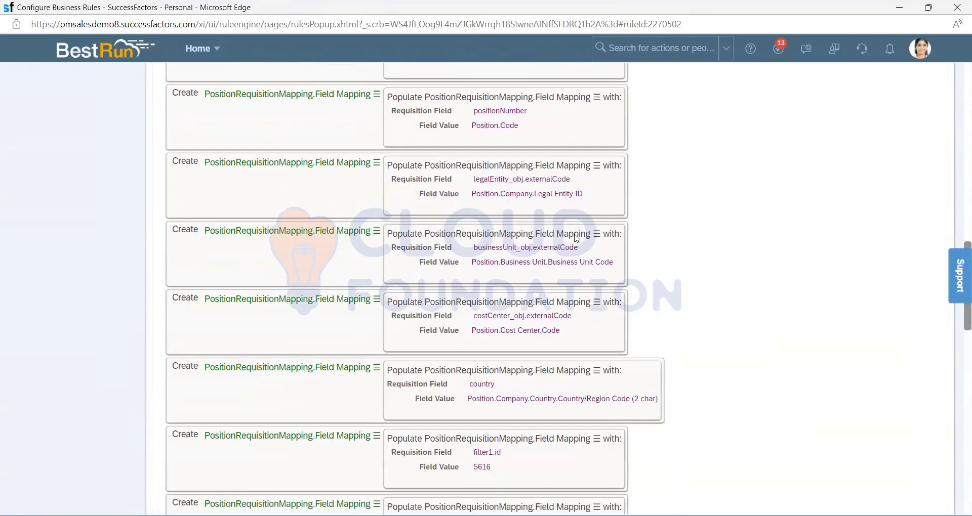
- Examine the remaining field mappings of the rule down to the recruiter mapping at its end
scroll(577, 239, "down", 5)
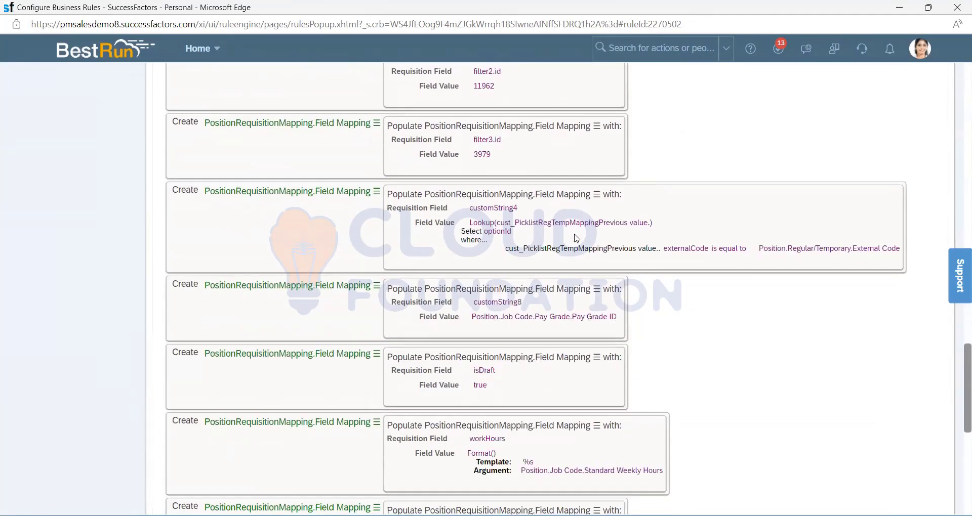
scroll(577, 238, "down", 8)
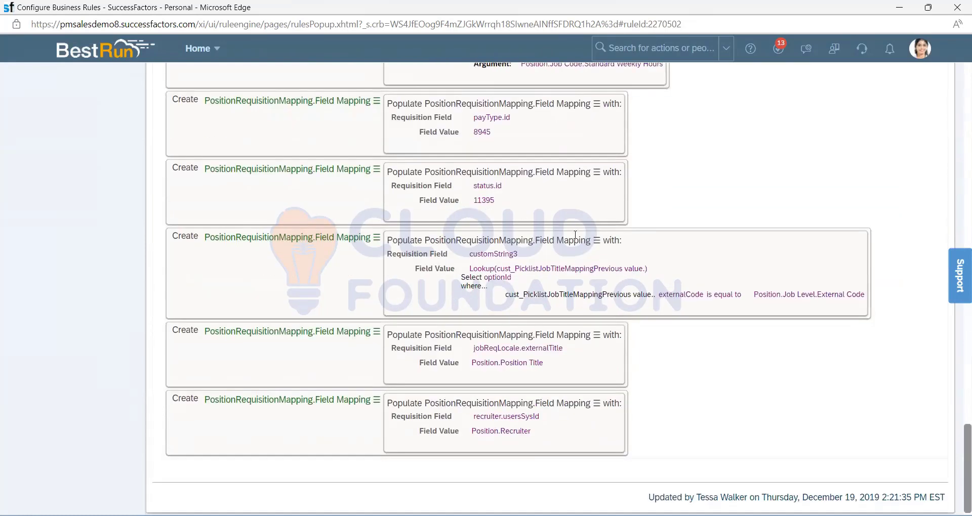
scroll(575, 234, "up", 6)
scroll(575, 234, "down", 7)
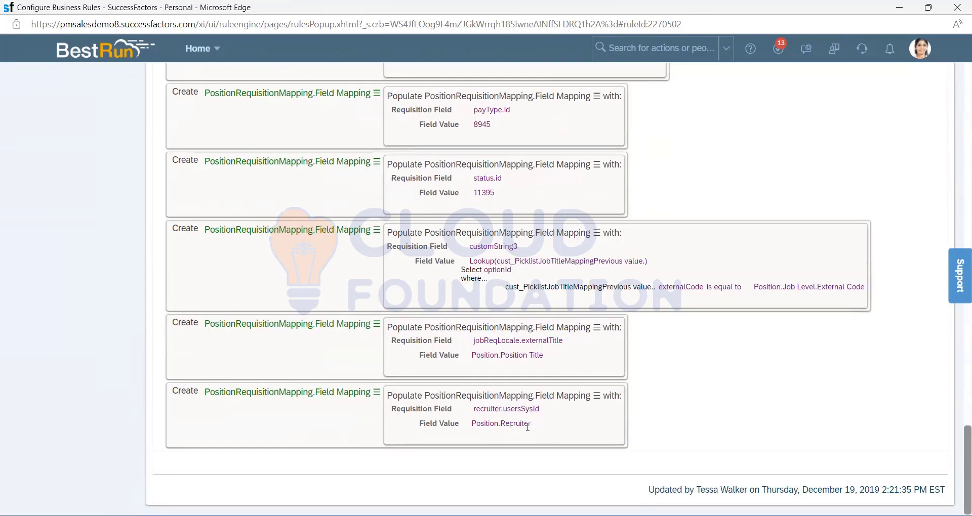
left_click_drag(531, 426, 472, 425)
left_click(551, 421)
- Review the organizational and job code mappings again and return to the Position.Recruiter field value
scroll(551, 420, "up", 10)
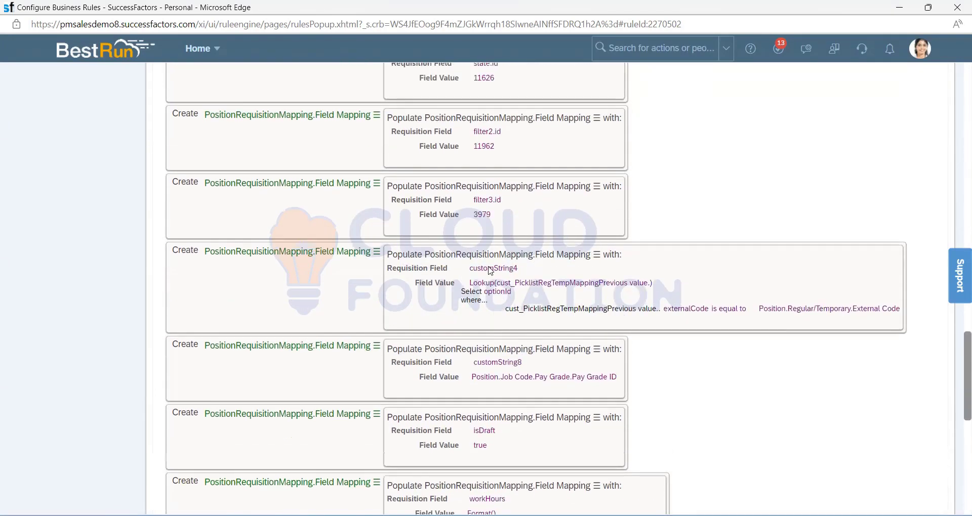
scroll(489, 266, "up", 7)
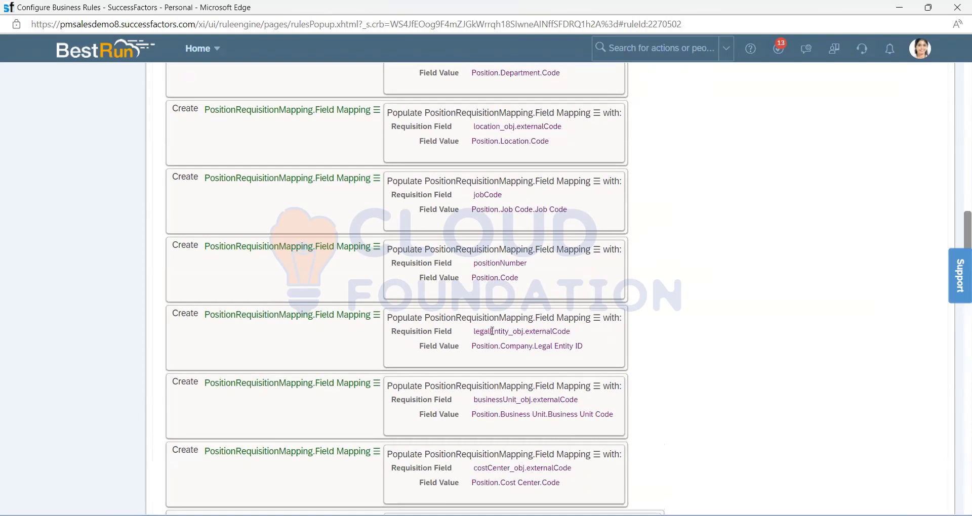
left_click(502, 467)
double_click(487, 375)
left_click(760, 332)
left_click_drag(472, 400, 572, 414)
scroll(566, 420, "down", 15)
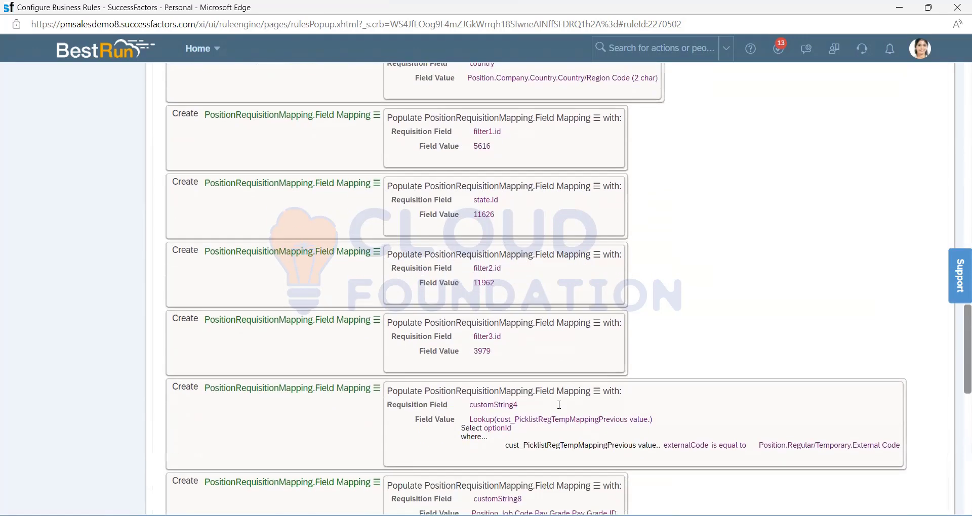
scroll(545, 436, "down", 2)
left_click_drag(471, 423, 545, 429)
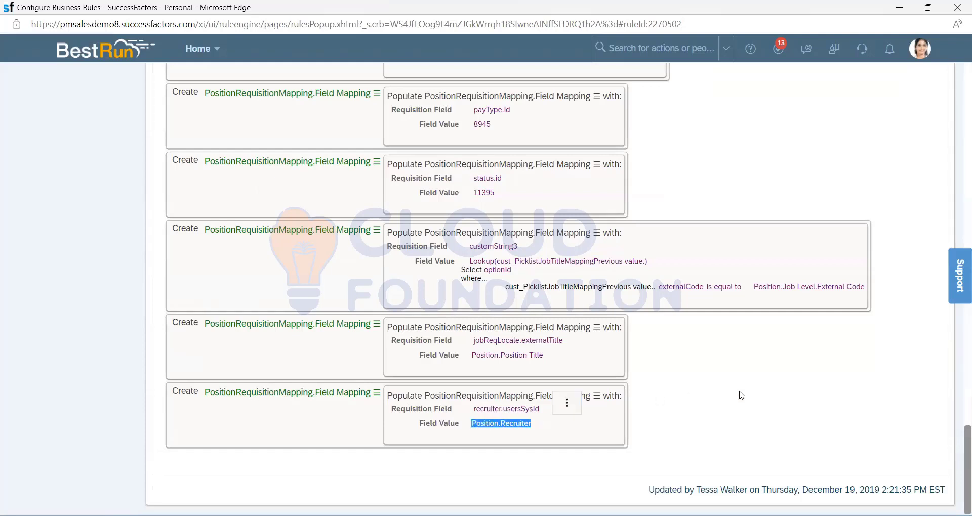
left_click(724, 392)
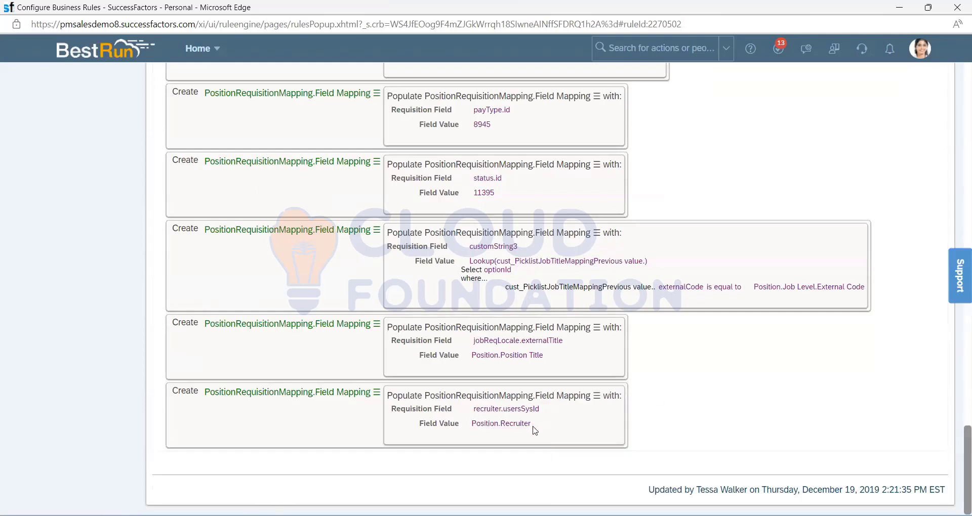
- Compare the requisition field recruiter.usersSysId with its mapped value Position.Recruiter
left_click_drag(540, 409, 475, 408)
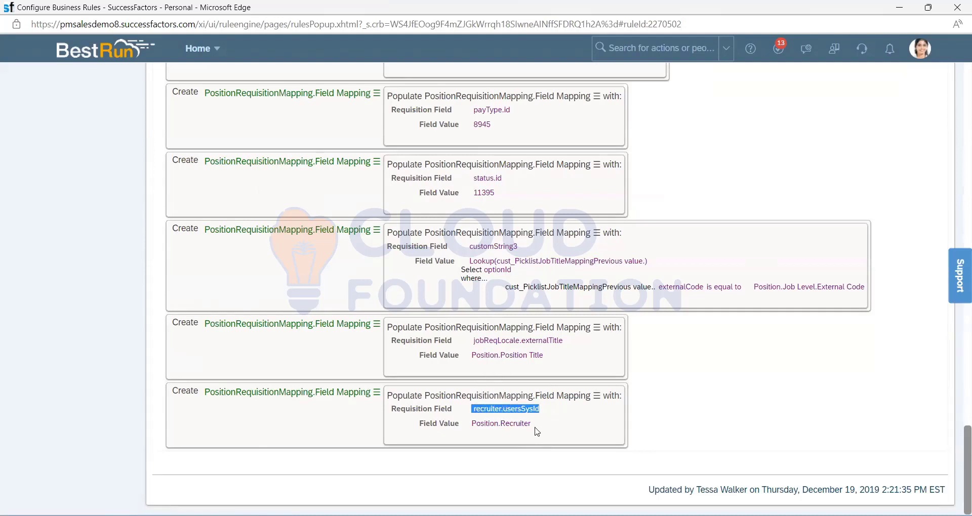
left_click_drag(537, 431, 471, 426)
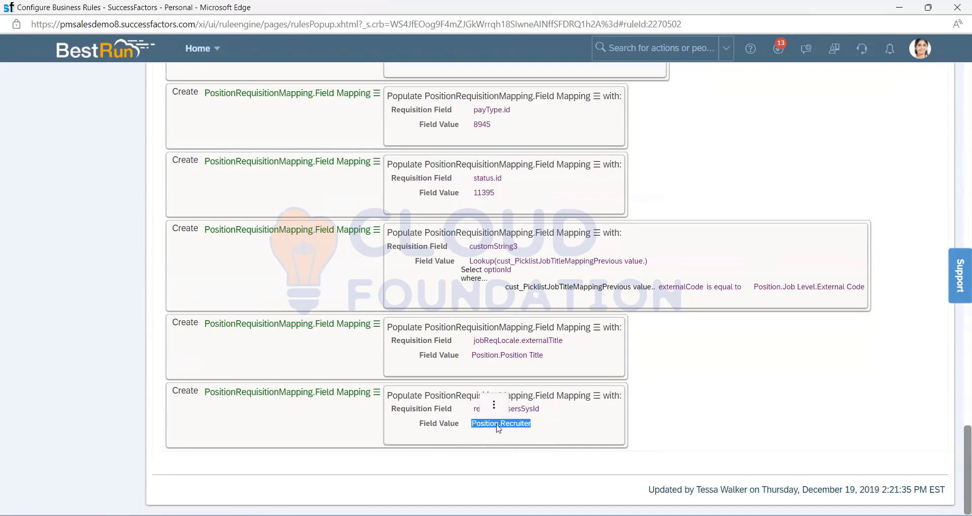
left_click_drag(538, 424, 486, 423)
left_click_drag(555, 415, 473, 409)
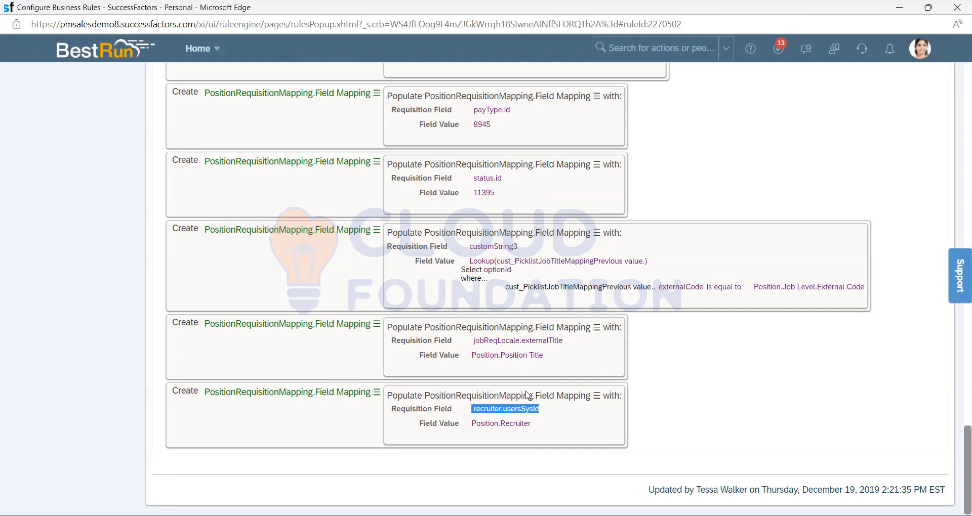
left_click(654, 403)
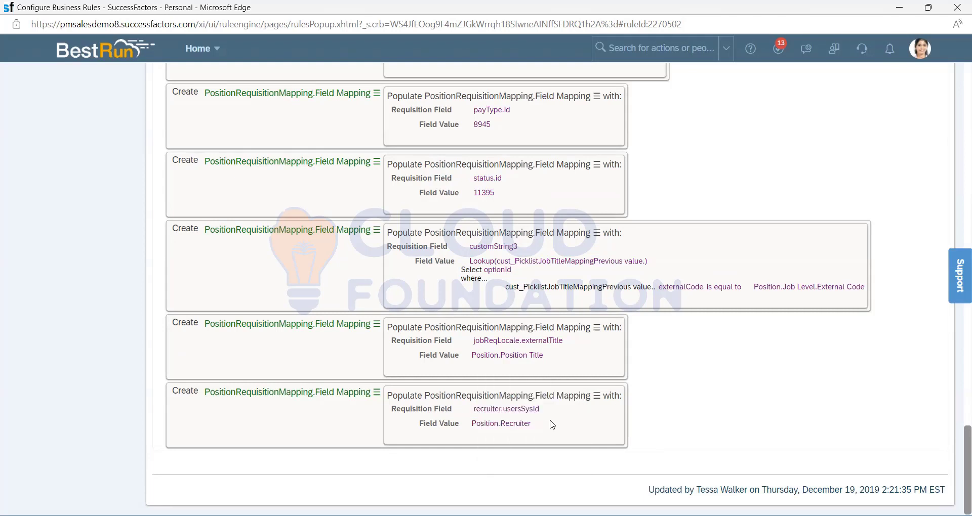
left_click_drag(542, 426, 474, 430)
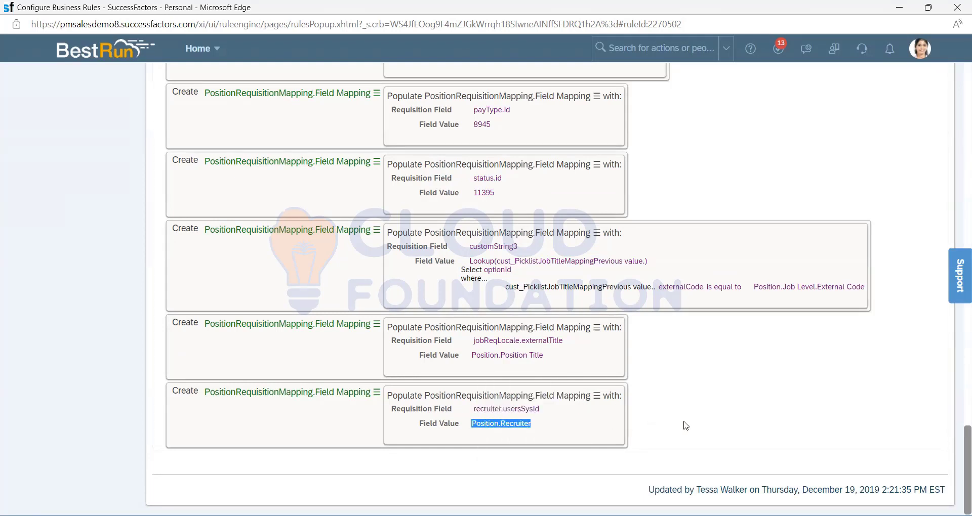
left_click(551, 428)
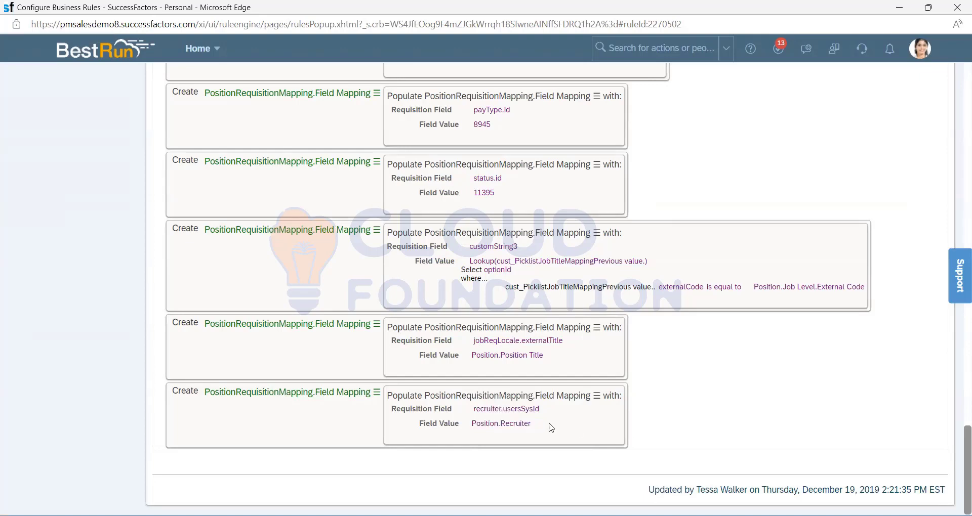
- Review the field mapping rule once more from its template conditions through the mappings and close the rule window
scroll(551, 428, "up", 20)
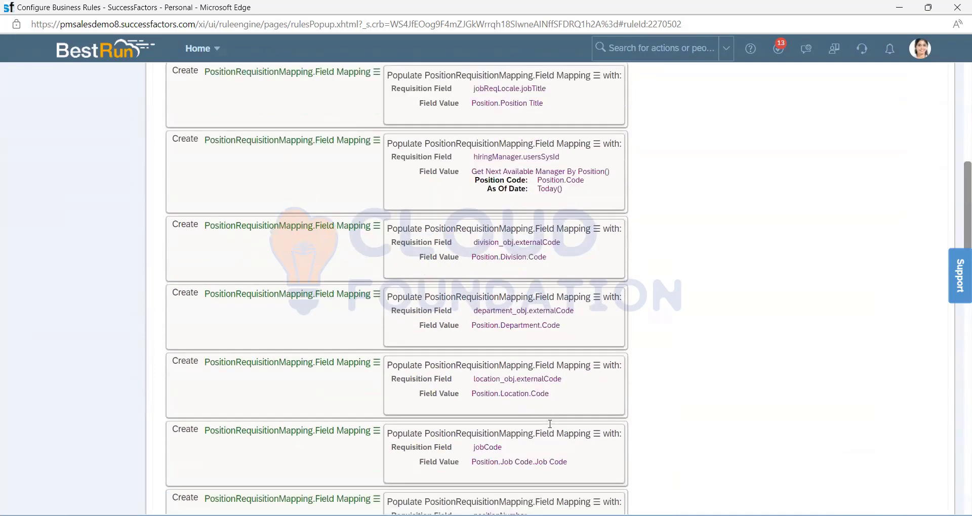
scroll(550, 423, "up", 9)
scroll(510, 401, "down", 7)
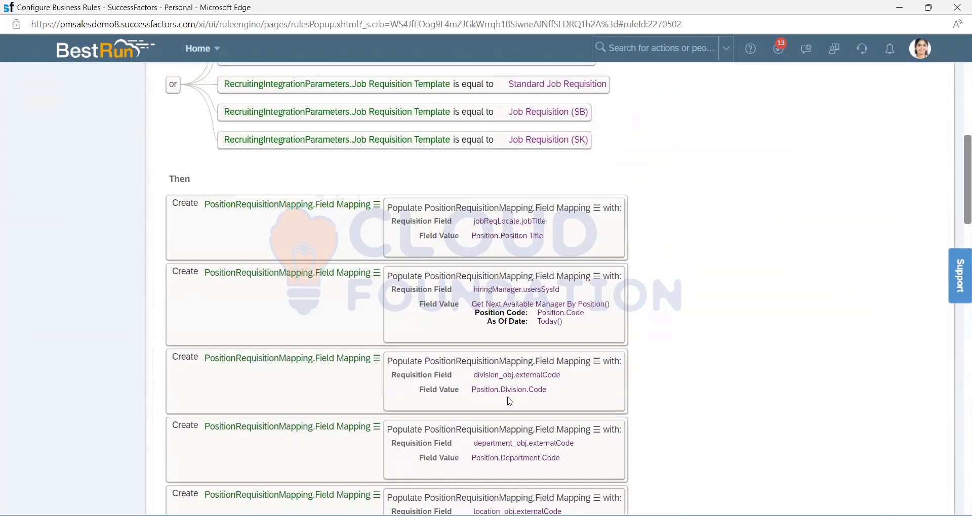
scroll(510, 402, "down", 20)
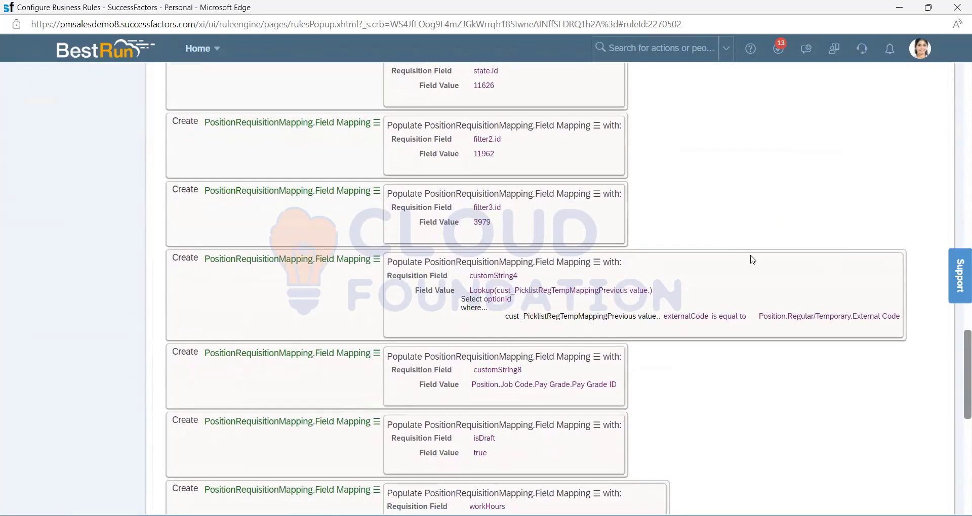
scroll(750, 256, "down", 7)
left_click(956, 8)
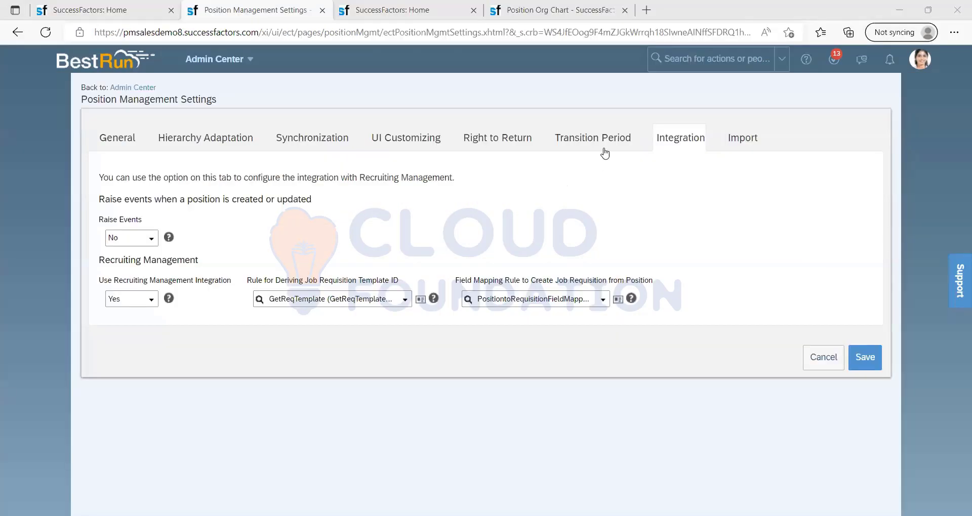
- Search for "rules in recruiting" and open the Manage Rules in Recruiting page
left_click(689, 68)
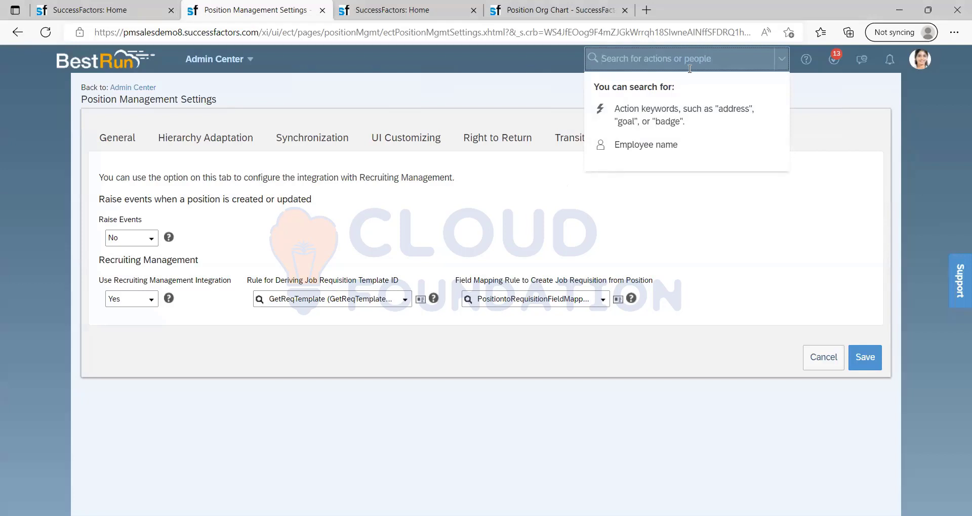
type("rules in recruiting")
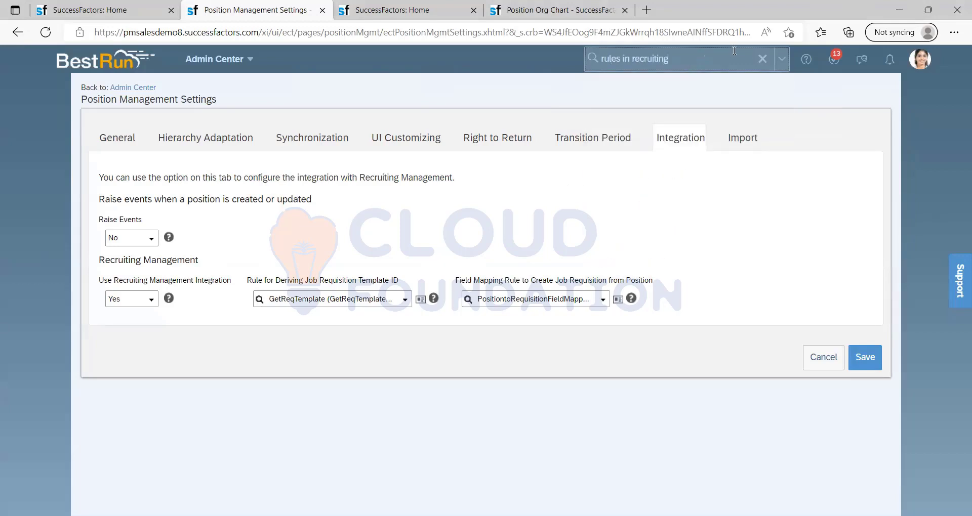
left_click(655, 87)
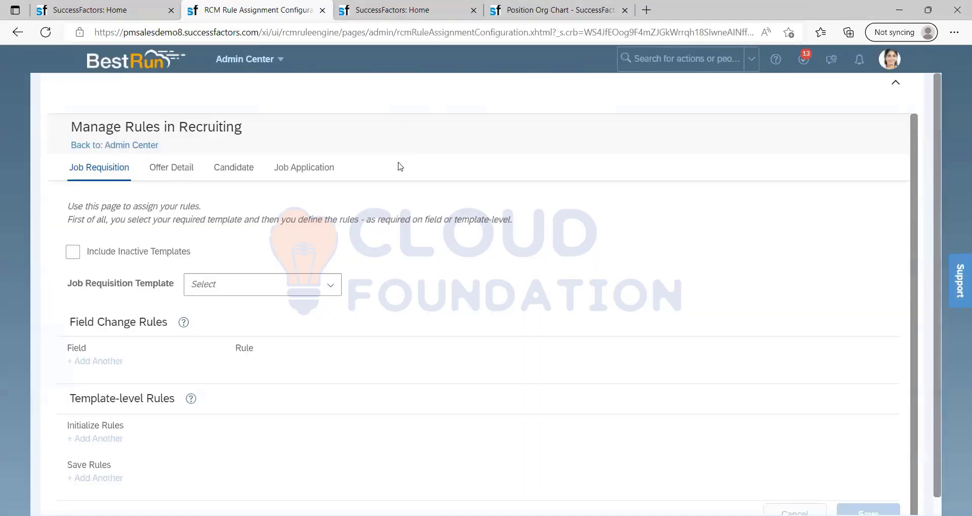
scroll(354, 177, "down", 1)
scroll(258, 175, "up", 1)
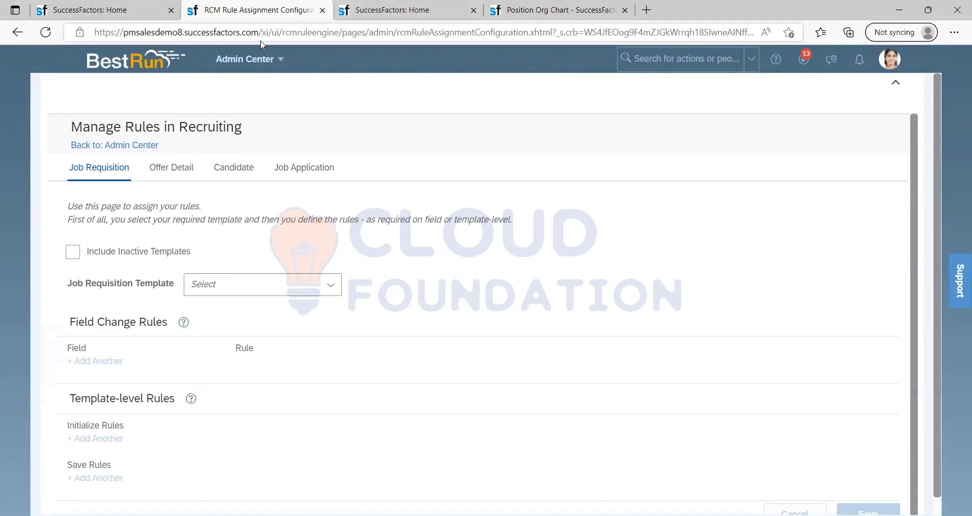
- Duplicate the Manage Rules in Recruiting browser tab and return to the original one
right_click(267, 15)
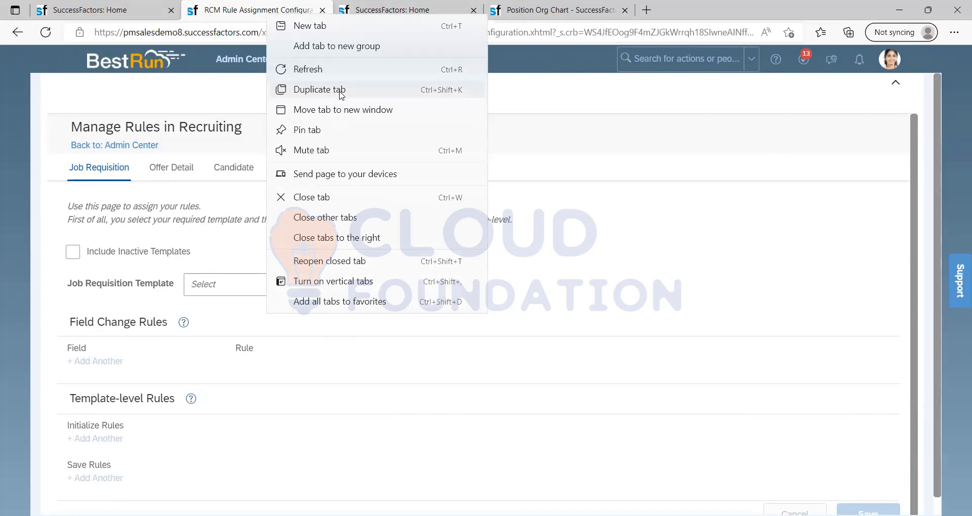
left_click(341, 94)
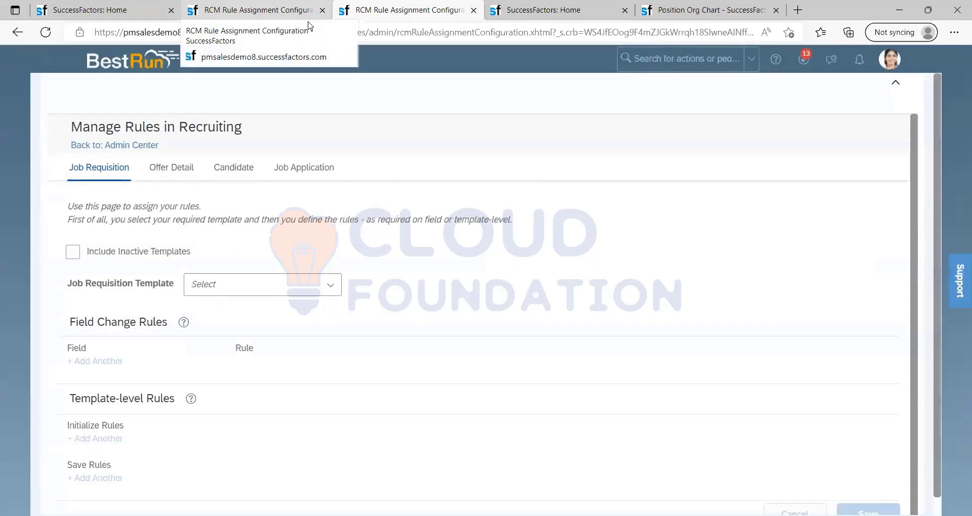
left_click(308, 19)
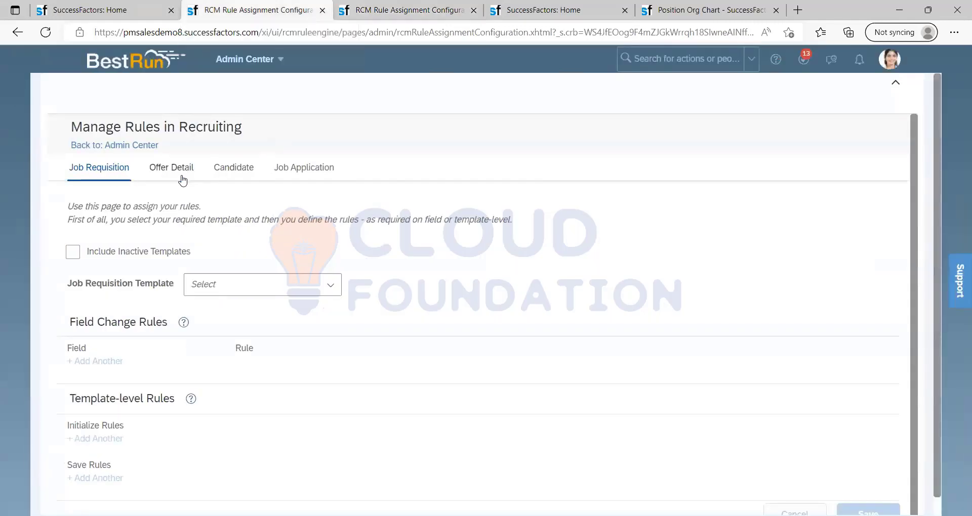
- Examine the rule assignment options for Job Requisition, Offer Detail, Candidate and Job Application
left_click(101, 174)
left_click(164, 174)
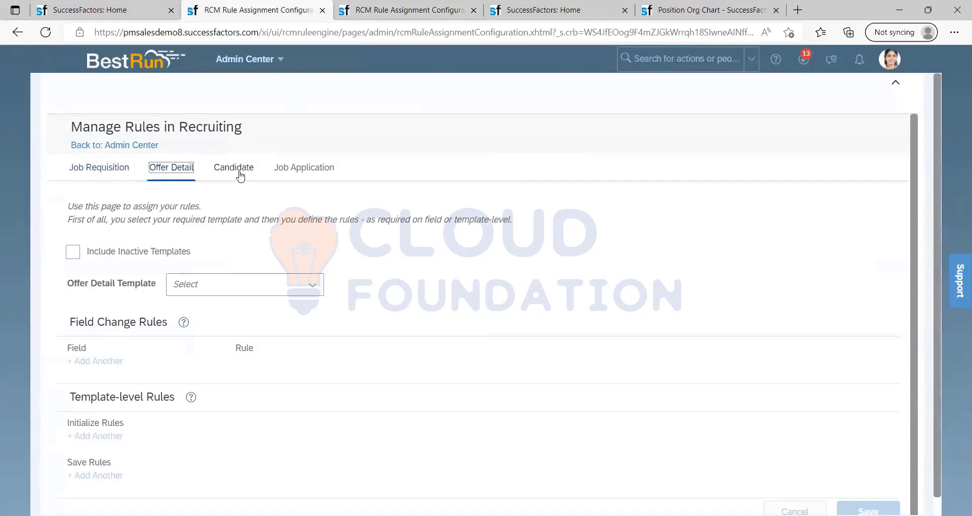
left_click(241, 176)
left_click(293, 174)
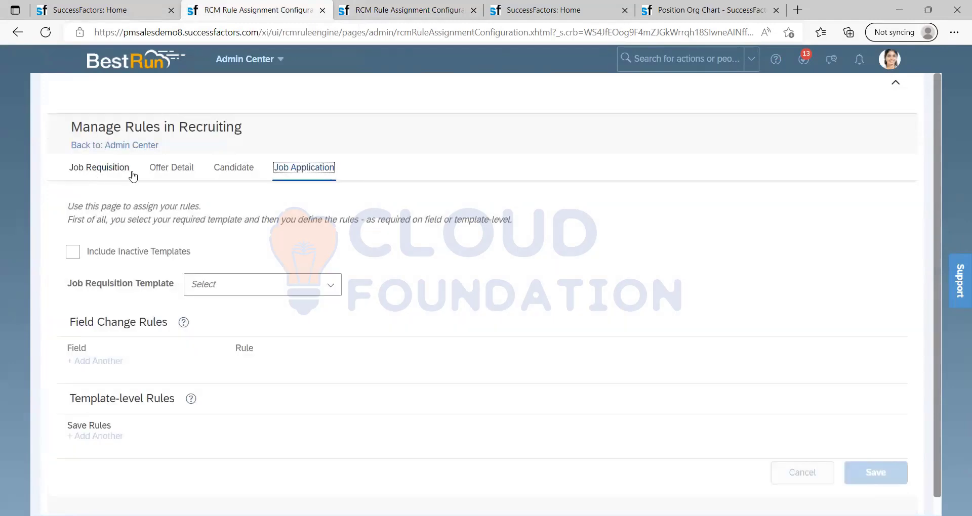
left_click(120, 172)
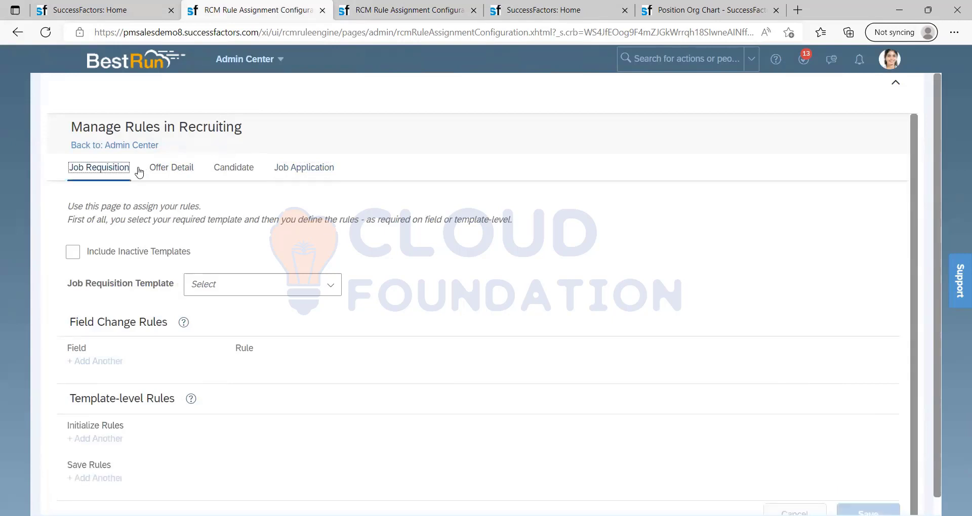
left_click(171, 169)
left_click(233, 169)
left_click(299, 172)
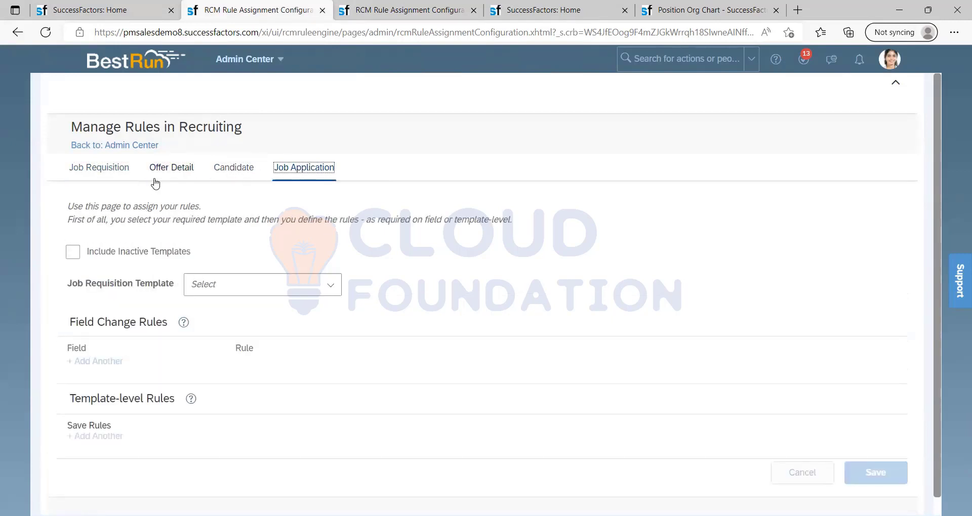
- Switch to Notepad and add the note "Business rule doesnt work on Job Application and candidate profile when mobile apply is enabled." below item 4b
key("alt+Tab")
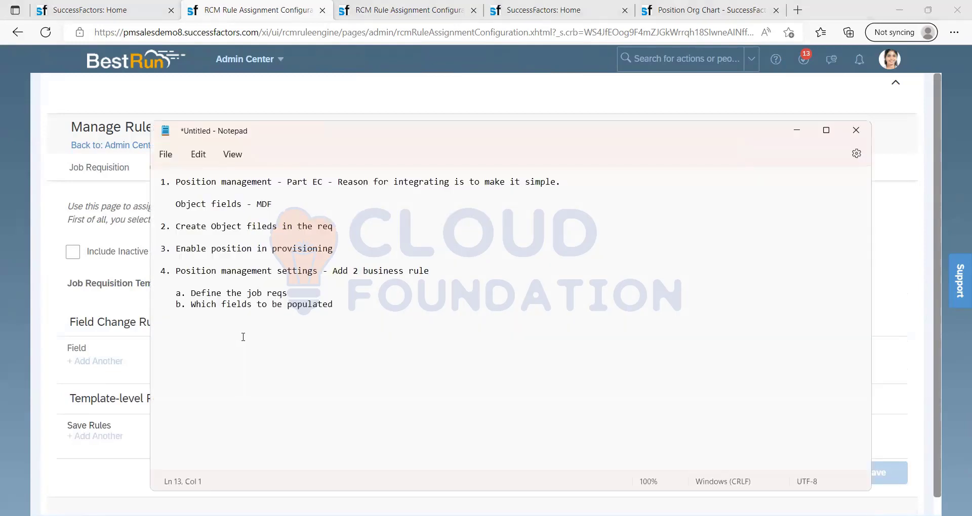
type("Business rule doesnt")
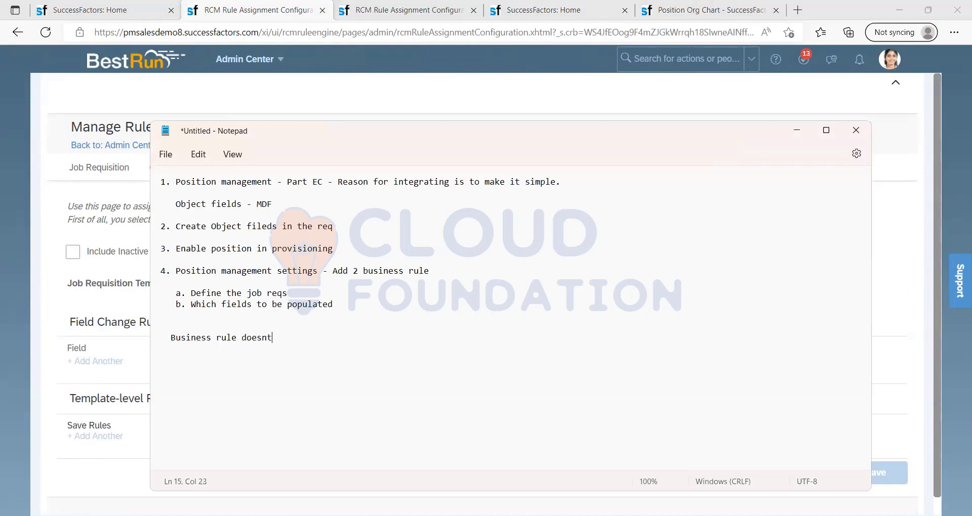
type(" work")
type(" on")
type(" Jobn ")
type("Applica")
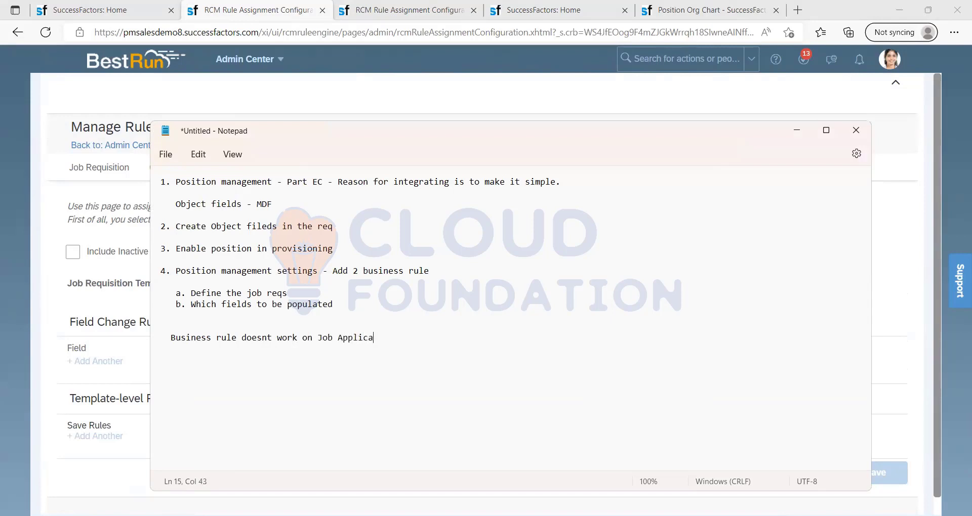
type("tion and Job")
key("BackSpace")
key("BackSpace")
key("BackSpace")
type("candidate profile when ")
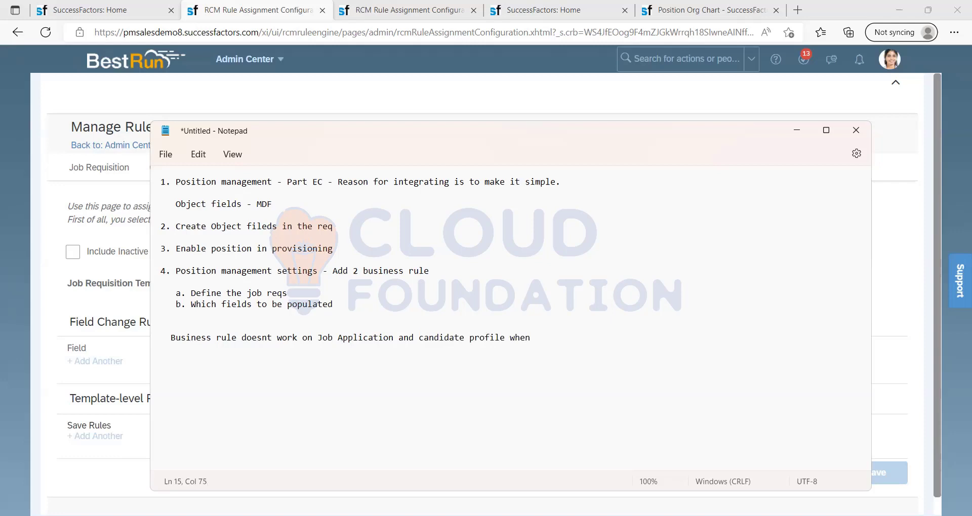
type("mobile apply is enabled.")
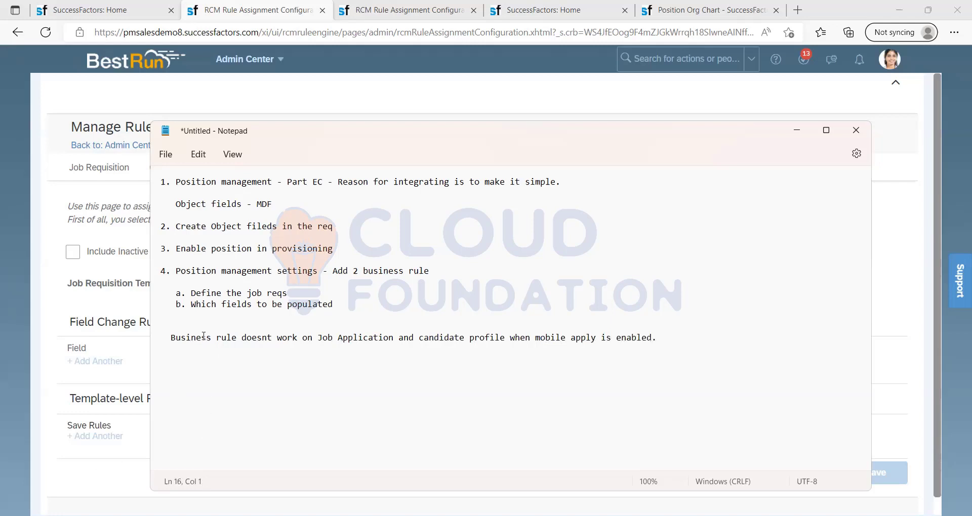
- Remove the indent before the new business rule note and the extra blank line above it
left_click_drag(171, 340, 131, 339)
key("BackSpace")
key("BackSpace")
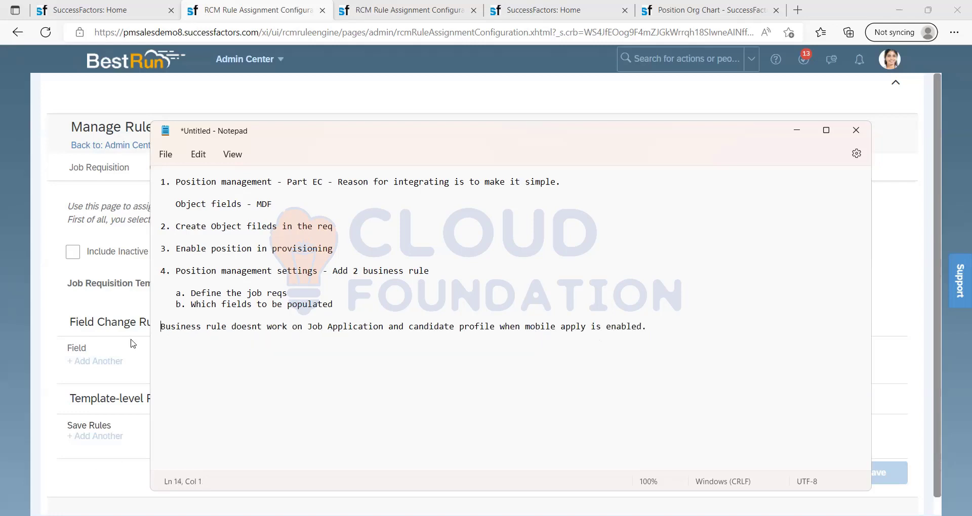
- Insert two blank lines above the business rule note and append "Limitation of RCM" to the end of it
key("Return")
key("Return")
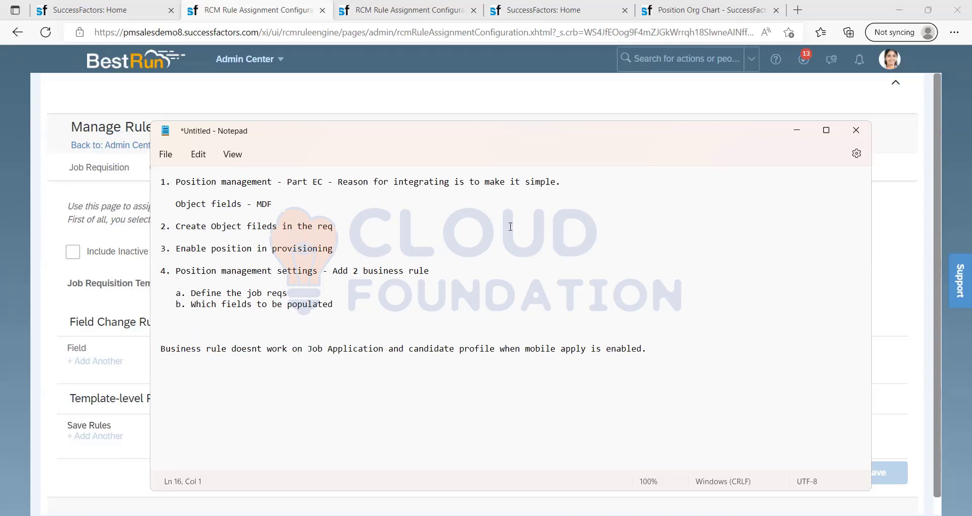
left_click(674, 348)
type("Limitation of RCM")
left_click_drag(652, 349, 749, 351)
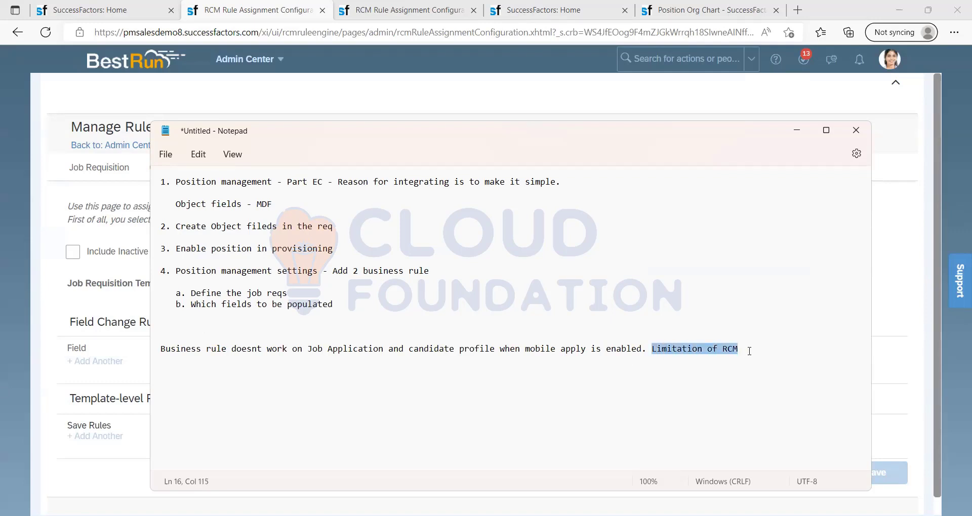
left_click(625, 385)
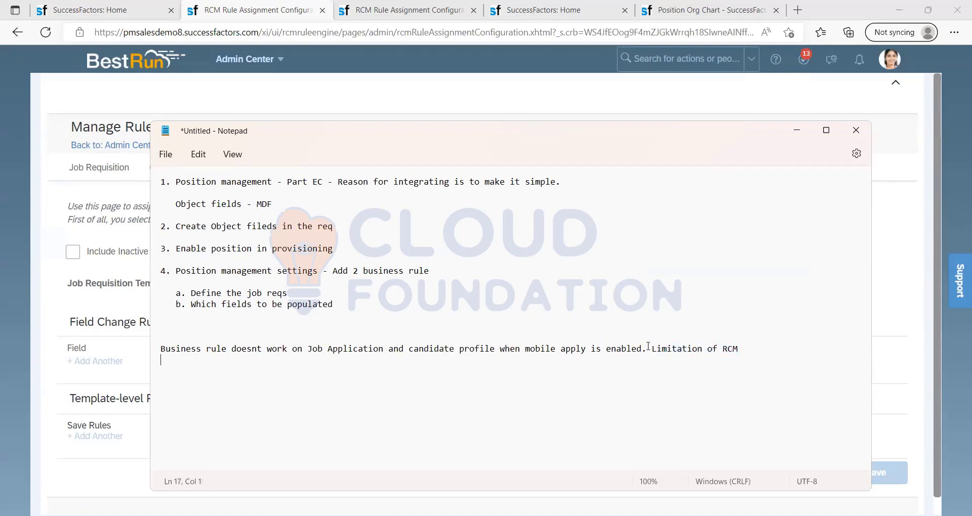
left_click_drag(642, 350, 500, 345)
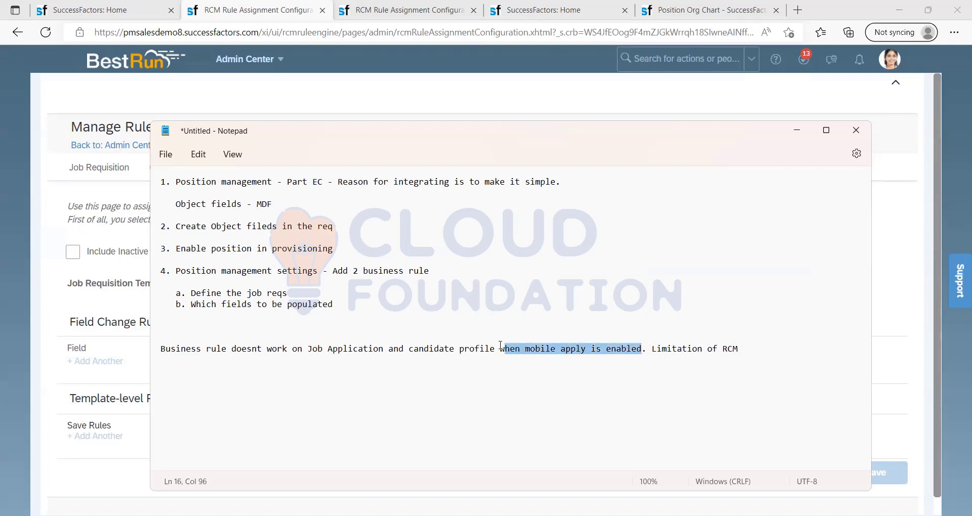
- Switch to the browser, duplicate the second Manage Rules in Recruiting tab and return to the tab that was duplicated
left_click(797, 132)
right_click(357, 13)
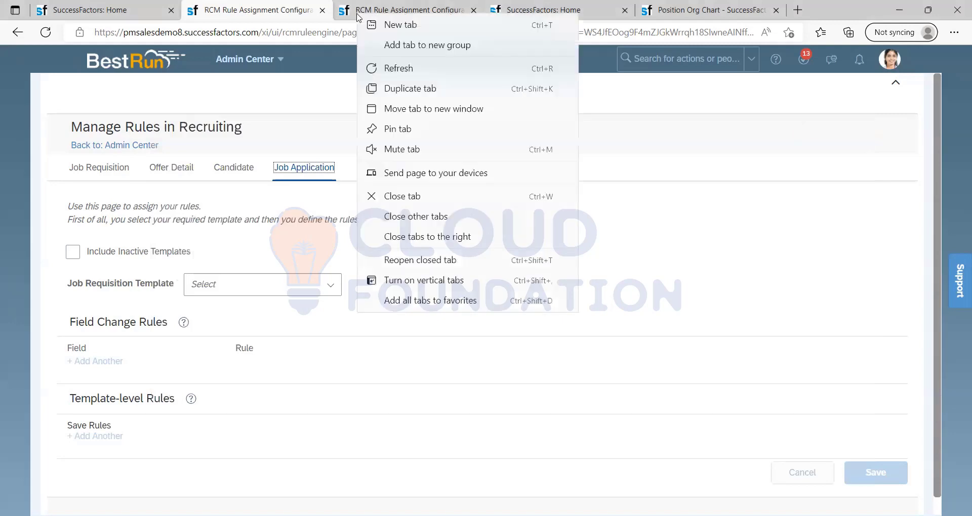
left_click(407, 90)
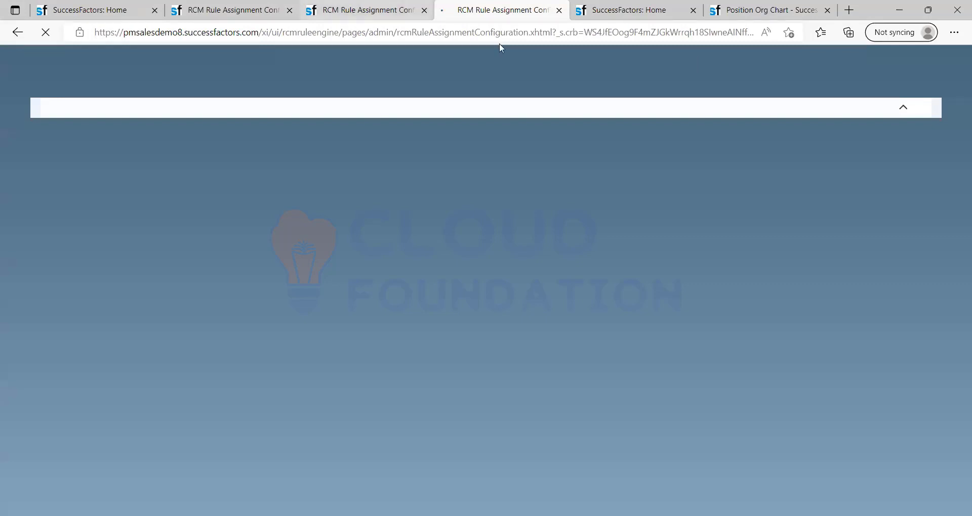
left_click(354, 10)
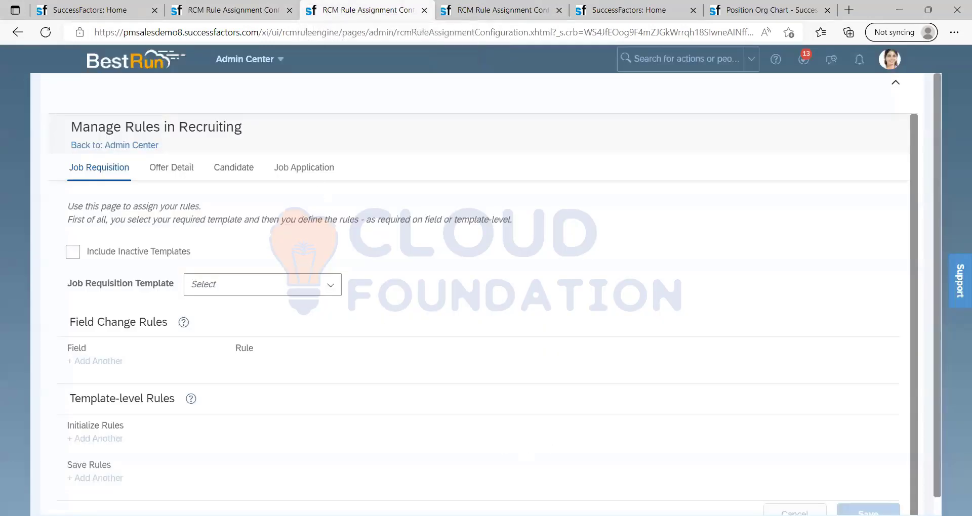
- Switch to Notepad and highlight "mobile apply is enabled" in the business rule note
key("alt+Tab")
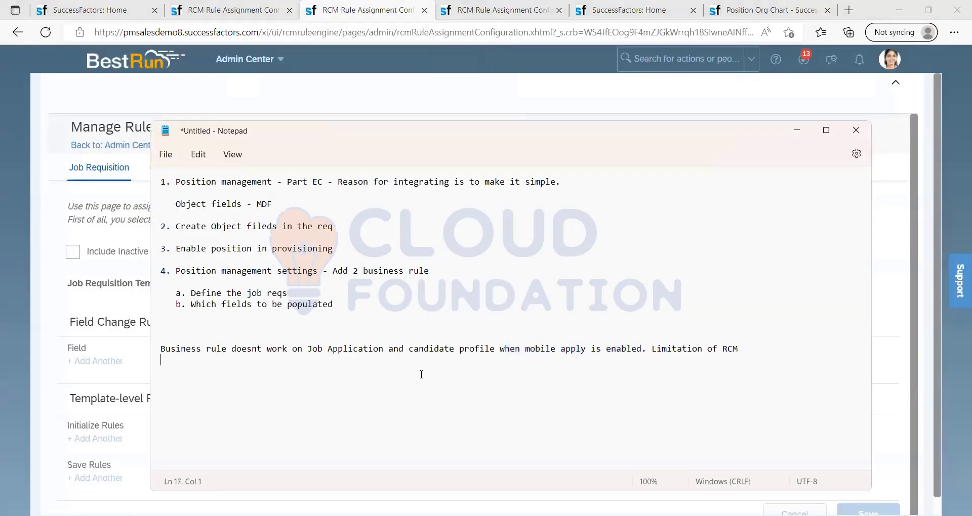
left_click(646, 349)
left_click(530, 349, "shift")
left_click(529, 348)
left_click_drag(525, 349, 644, 344)
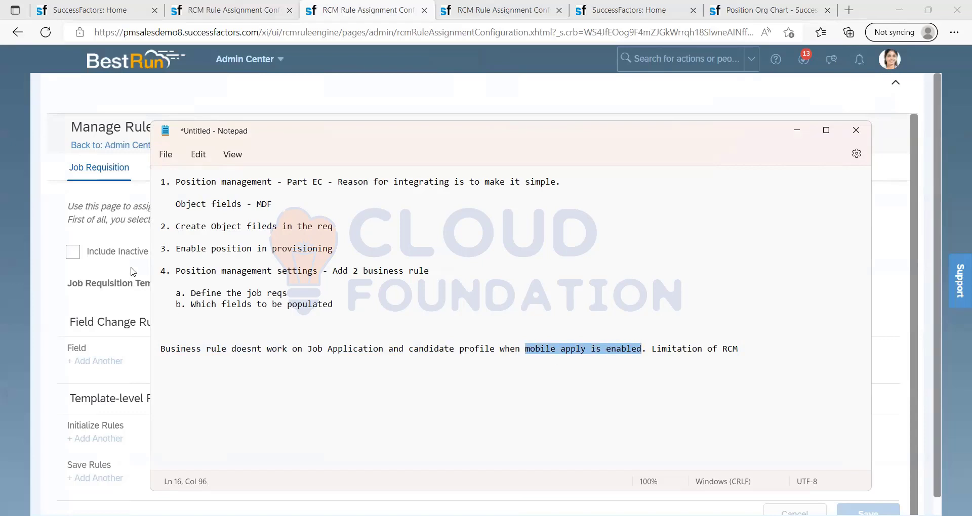
- Switch to the browser and view the rule assignment options for Offer Detail, Candidate and Job Application
key("alt+Tab")
left_click(172, 167)
left_click(234, 167)
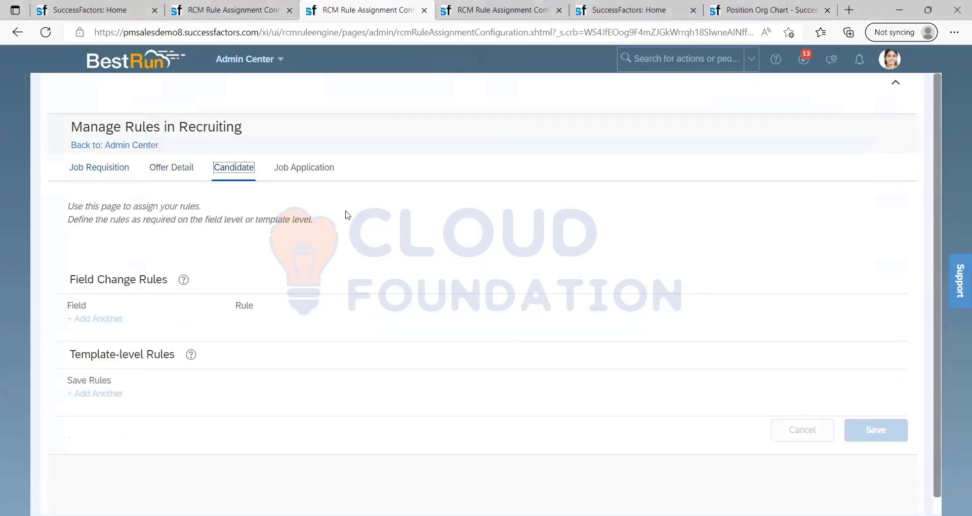
left_click(309, 170)
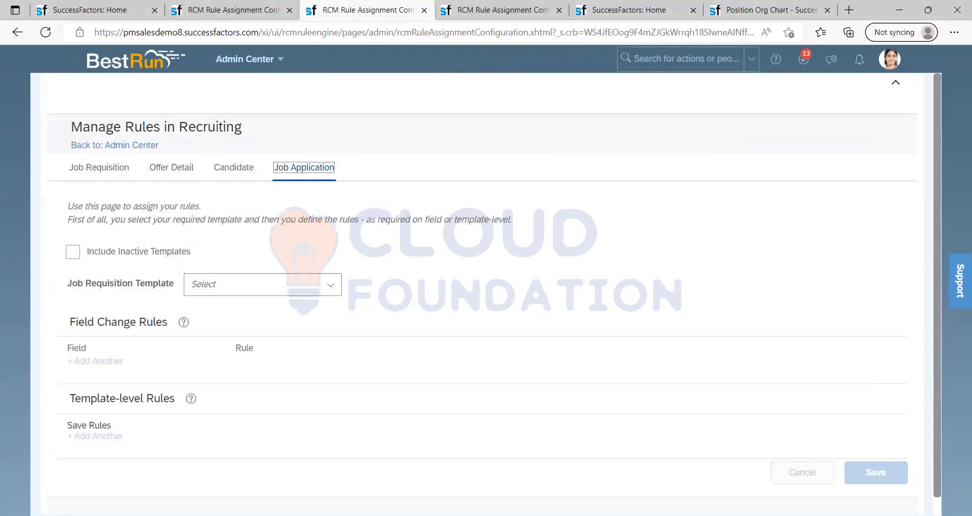
- Switch to Notepad and review the mobile apply condition and the RCM limitation in the business rule note
key("alt+Tab")
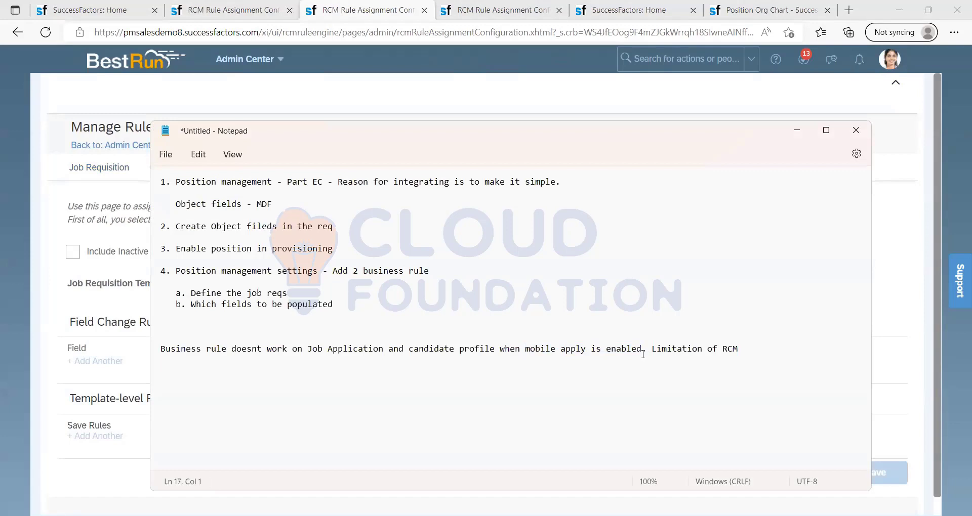
left_click_drag(641, 349, 523, 349)
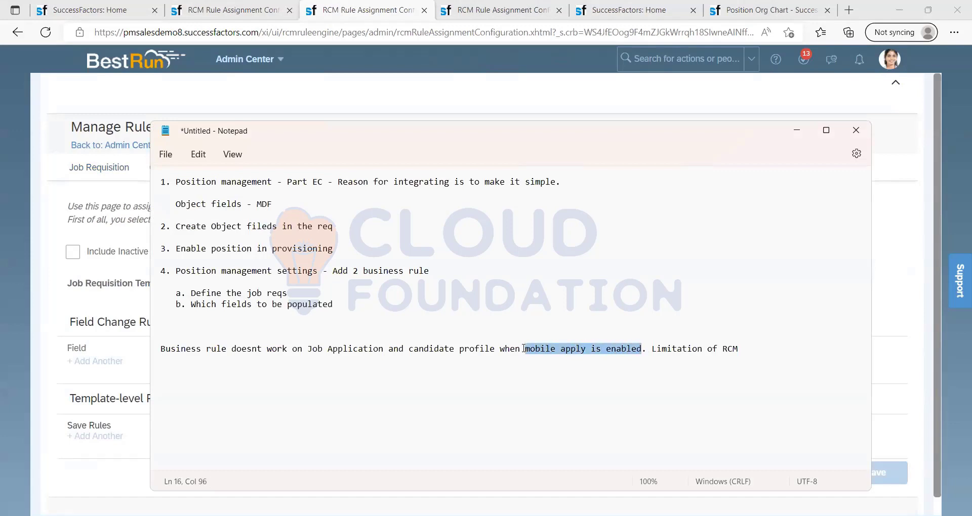
left_click(545, 356)
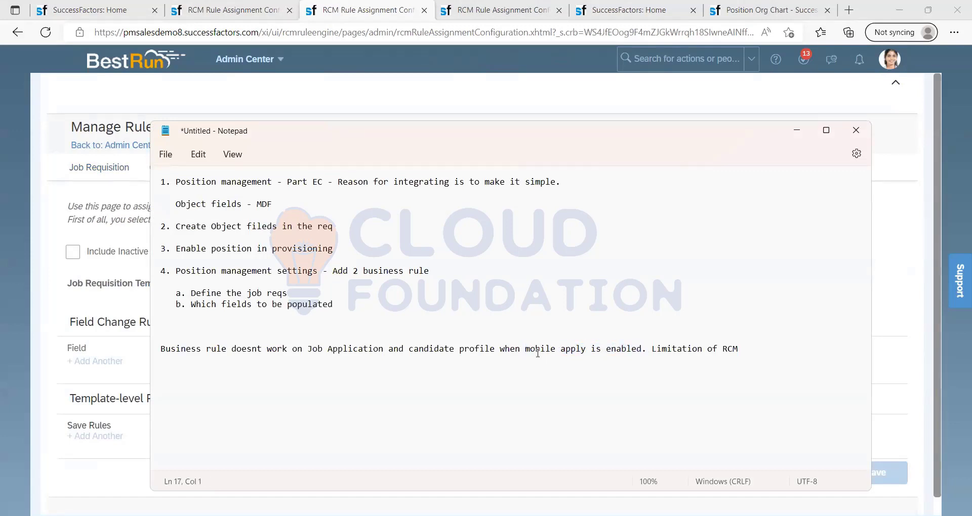
left_click_drag(529, 348, 642, 352)
left_click(562, 358)
left_click_drag(525, 349, 596, 350)
left_click_drag(689, 393, 687, 352)
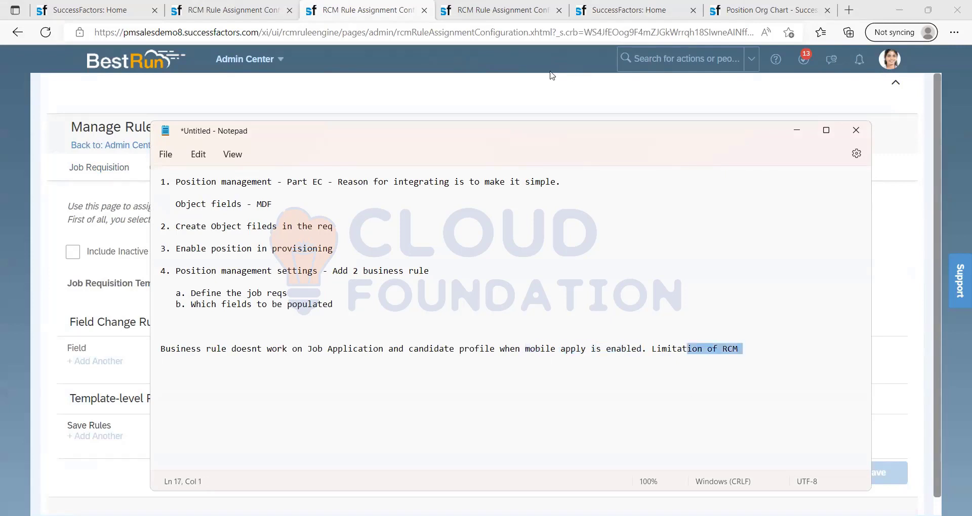
- Switch to the browser and compare the Candidate and Job Application rule assignment options
key("alt+Tab")
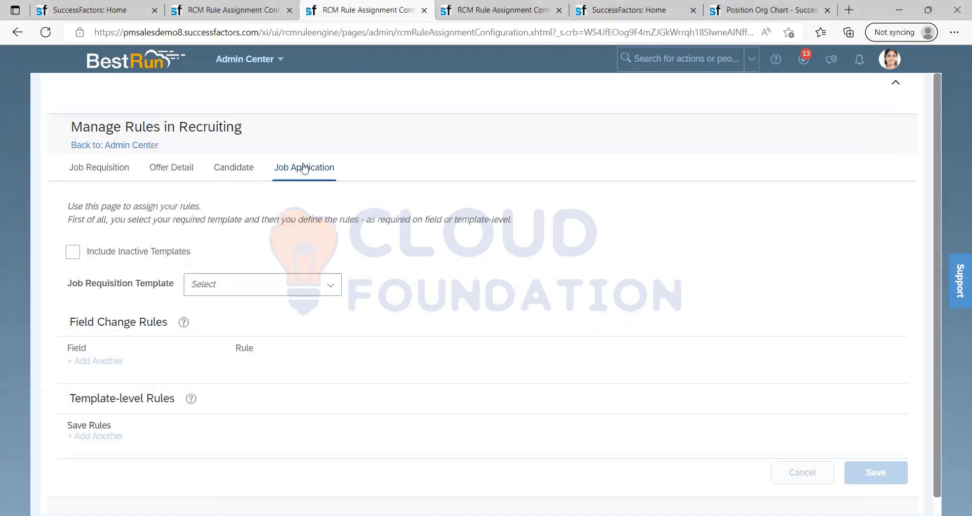
left_click(304, 169)
left_click(239, 171)
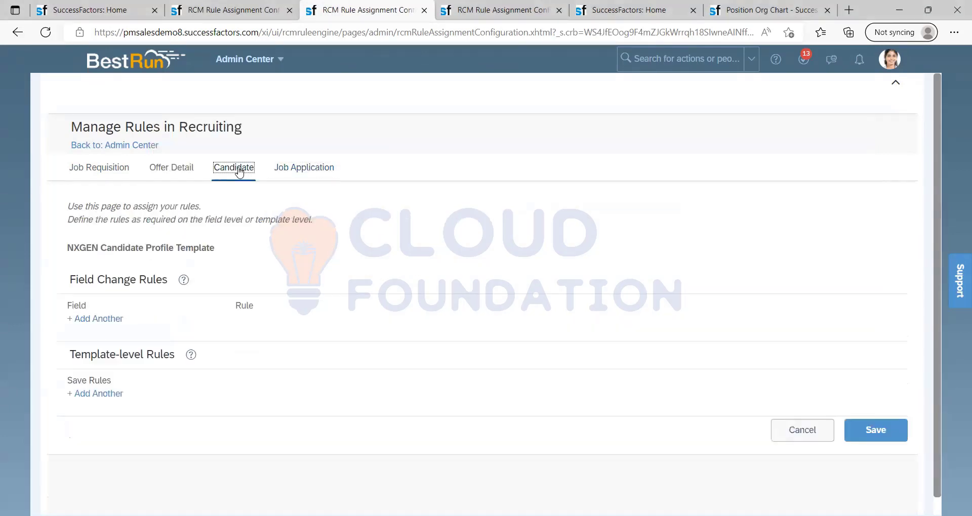
left_click(298, 169)
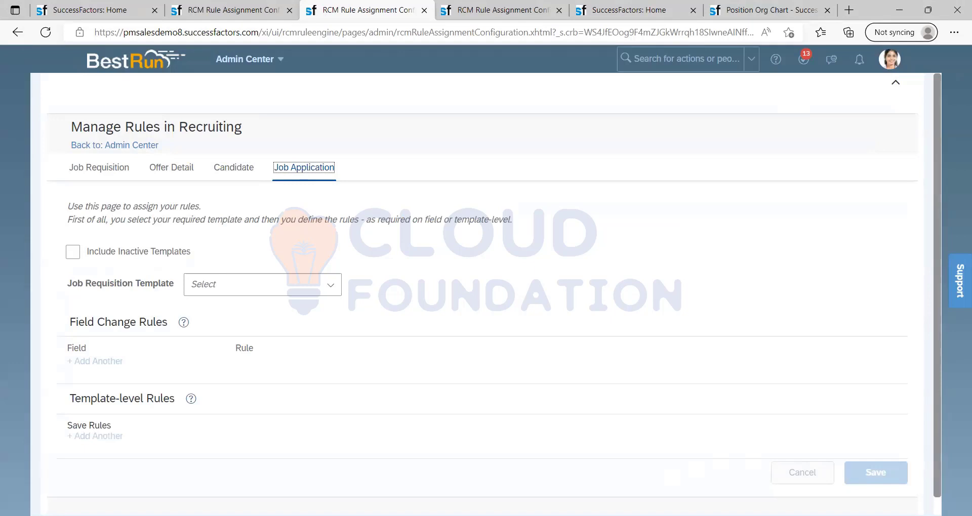
- Switch to Notepad and highlight "Limitation of RCM" at the end of the business rule note
key("alt+Tab")
left_click_drag(738, 349, 653, 351)
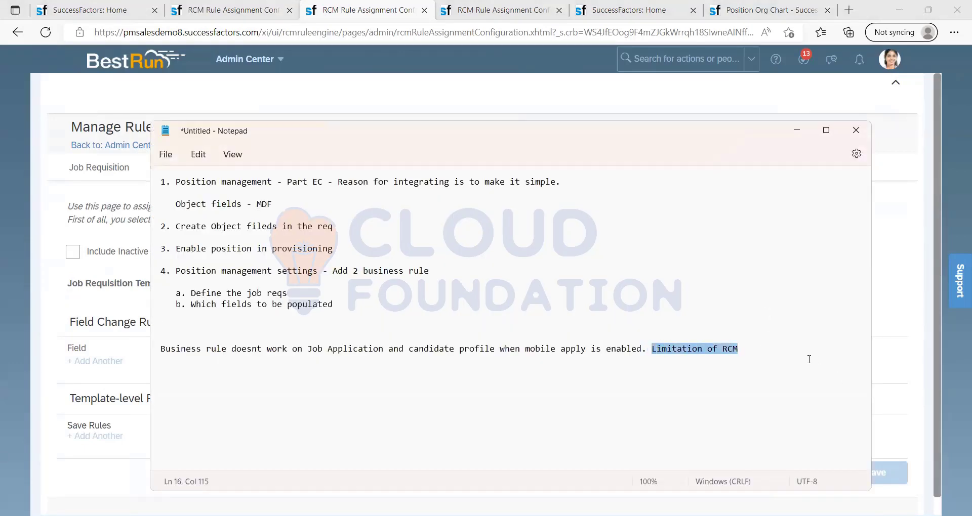
left_click_drag(770, 363, 653, 349)
left_click(766, 364)
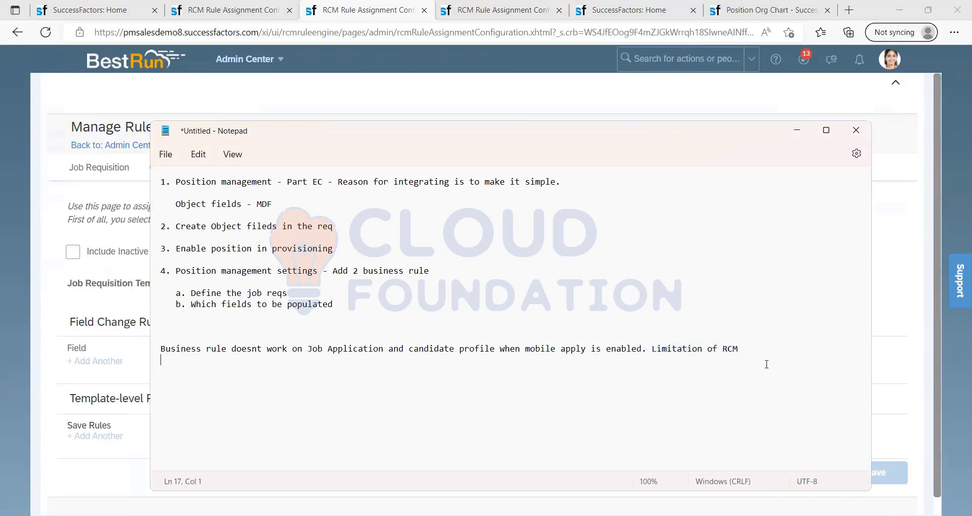
- Back in the browser, select the Job Requisition (SB) template for Job Requisition rules and examine its field change and template-level rules
left_click(796, 130)
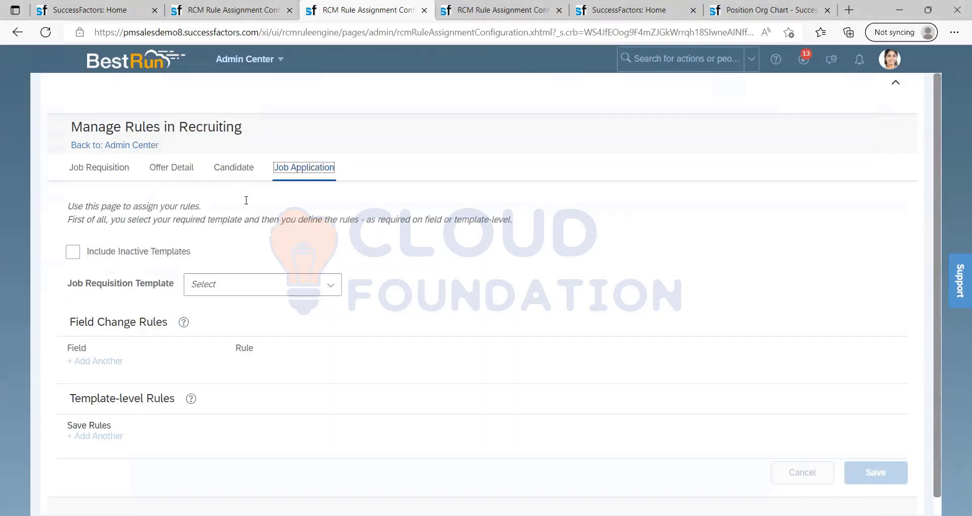
left_click(115, 167)
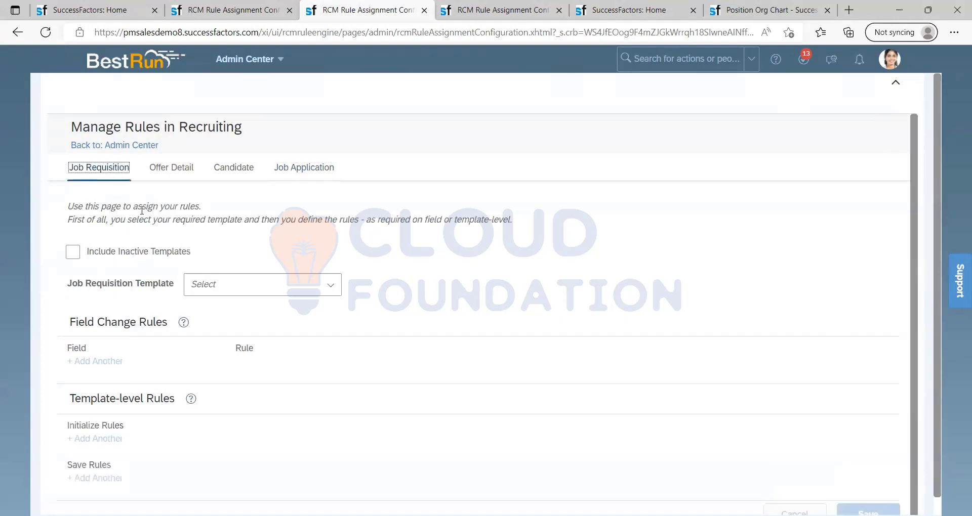
left_click(298, 282)
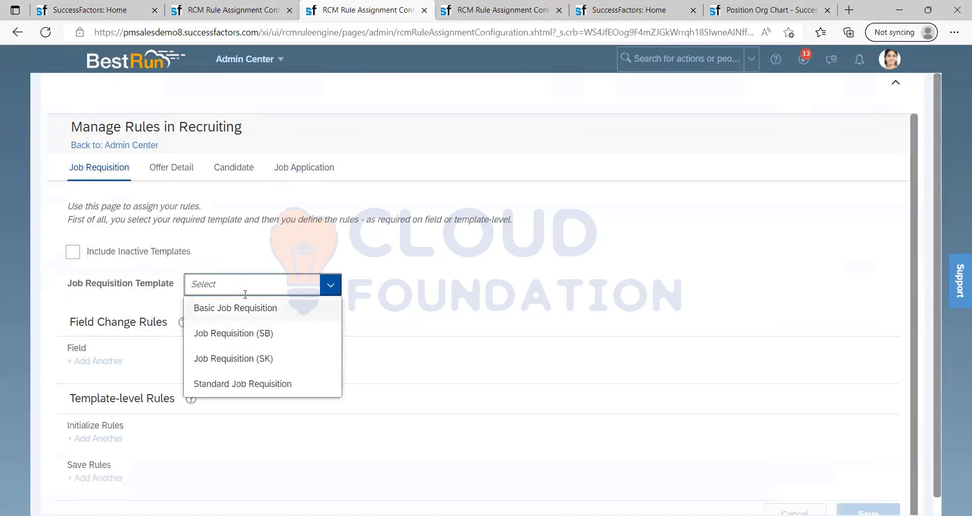
left_click(233, 337)
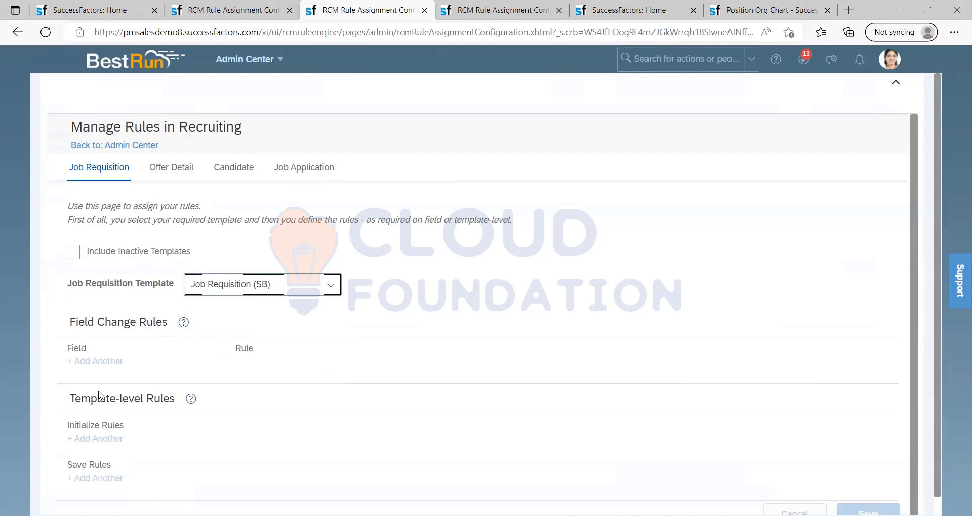
scroll(114, 355, "down", 2)
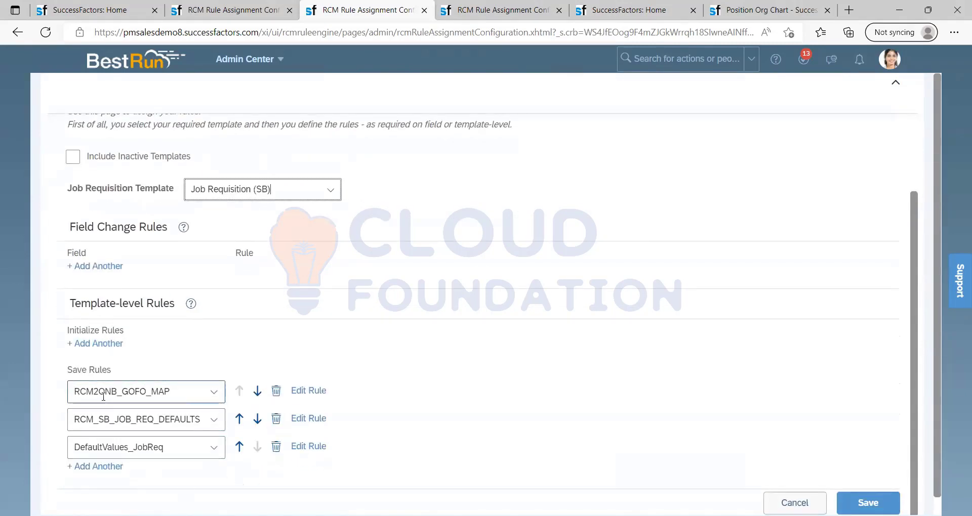
scroll(152, 340, "up", 1)
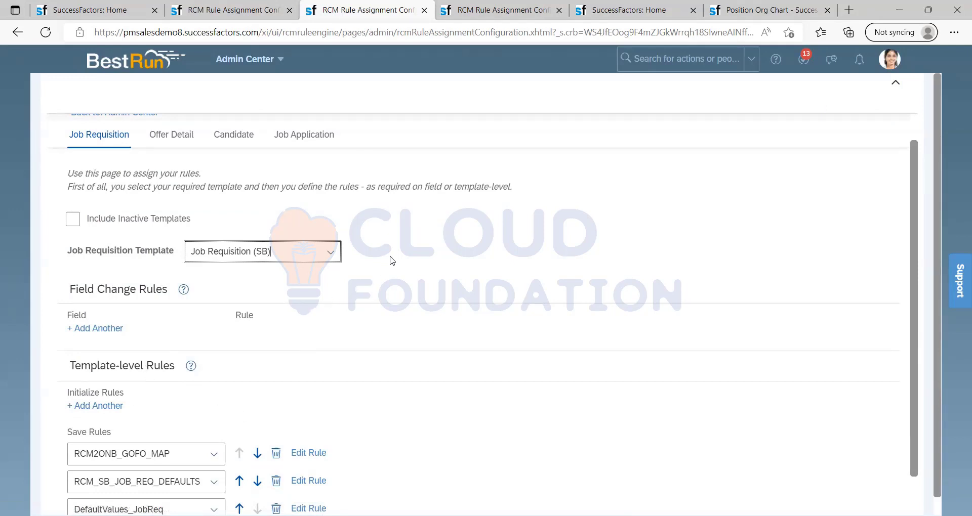
scroll(395, 253, "up", 1)
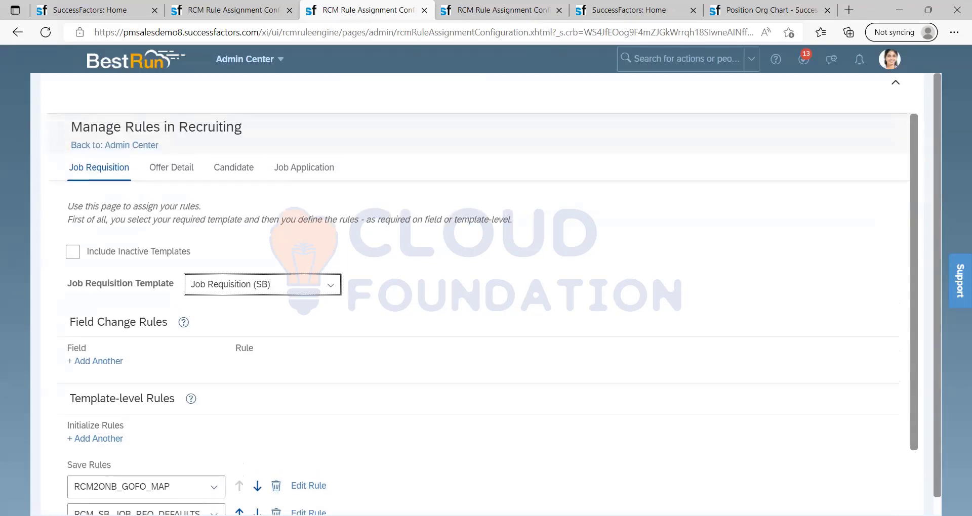
- Switch to Notepad and point out the "mobile apply is enabled" condition in the note by highlighting it
key("alt+Tab")
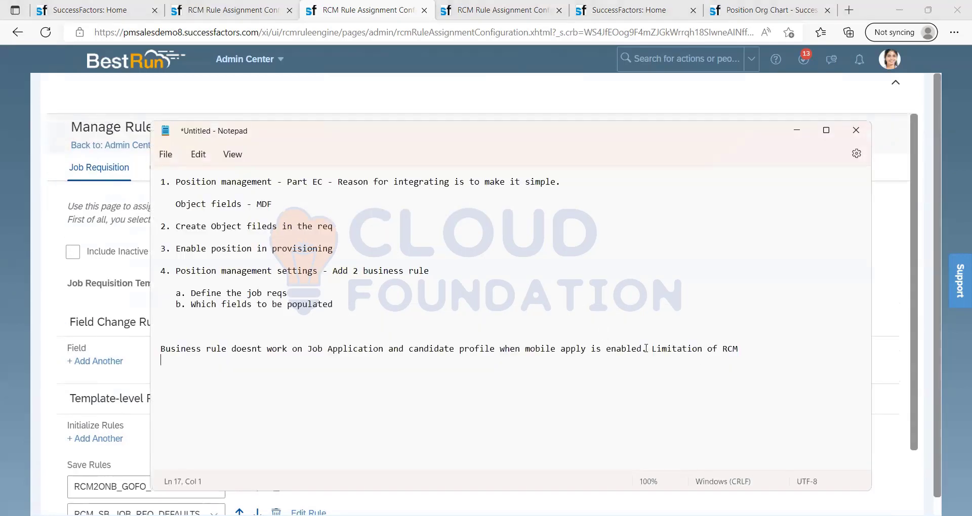
left_click_drag(641, 349, 526, 347)
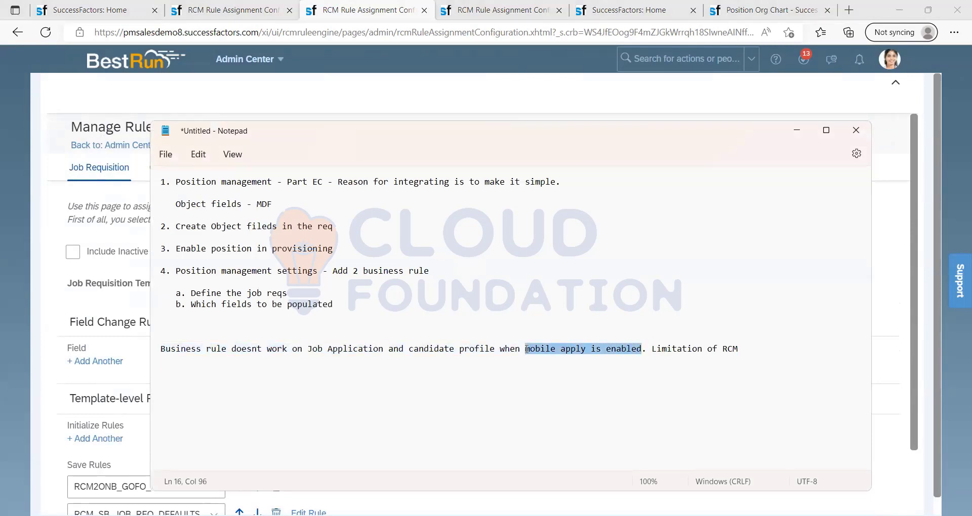
left_click(546, 369)
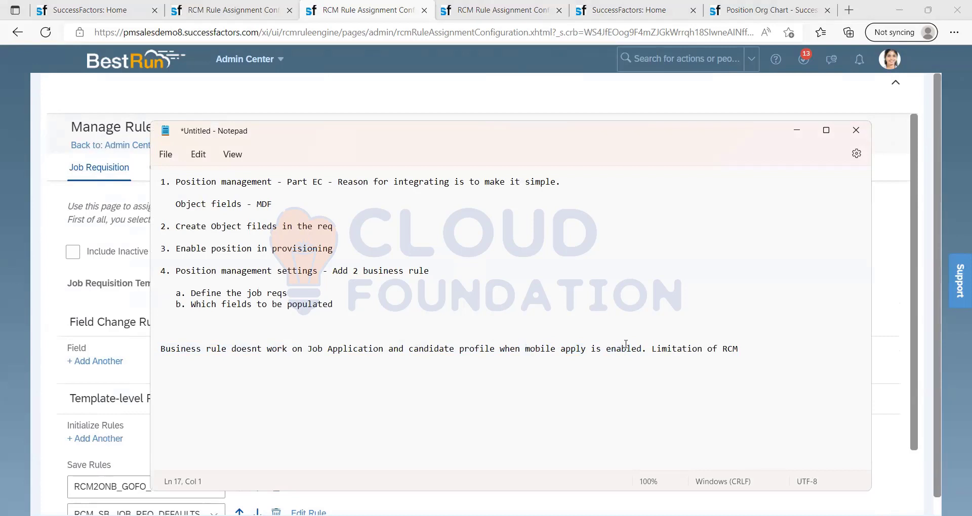
left_click_drag(641, 349, 527, 348)
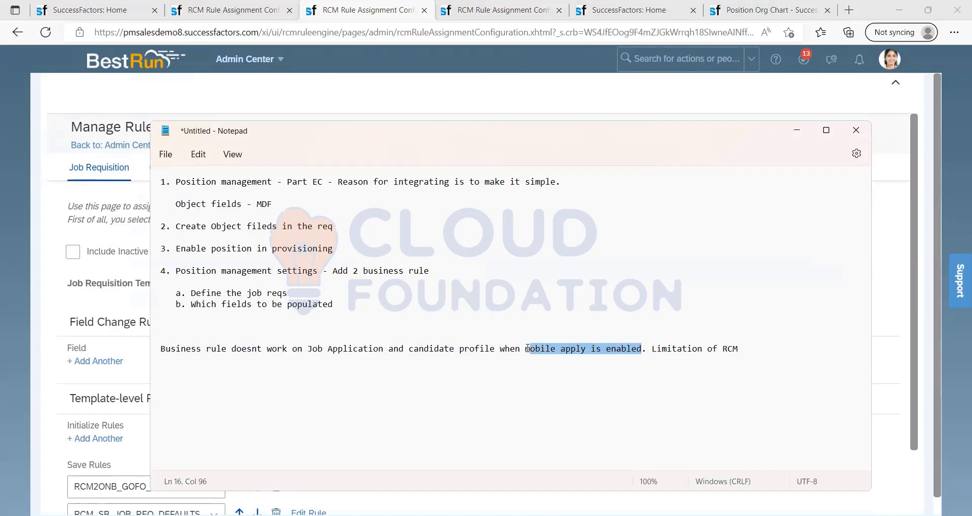
left_click(369, 362)
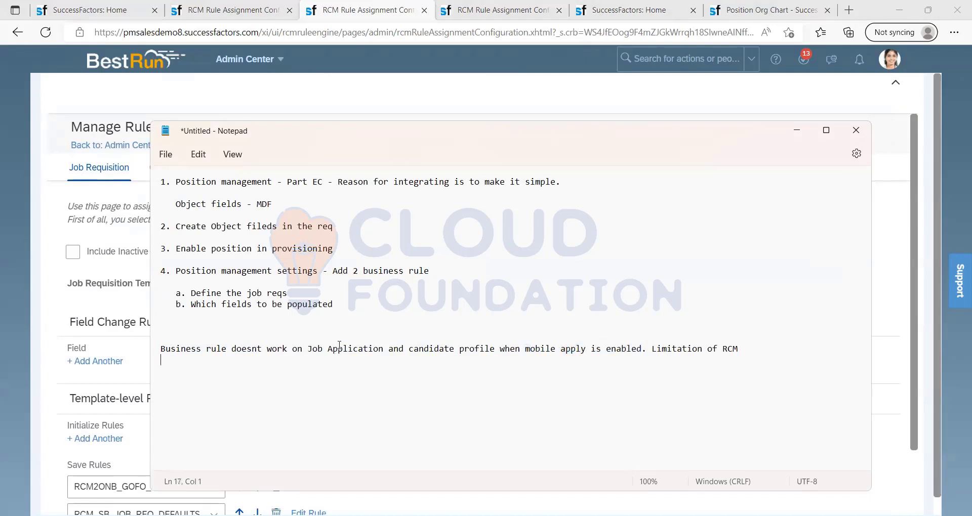
- Review the business rule note's wording on Job Application, candidate profile and mobile apply by highlighting each phrase
double_click(338, 348)
left_click(387, 354)
left_click_drag(386, 350, 591, 351)
left_click(412, 358)
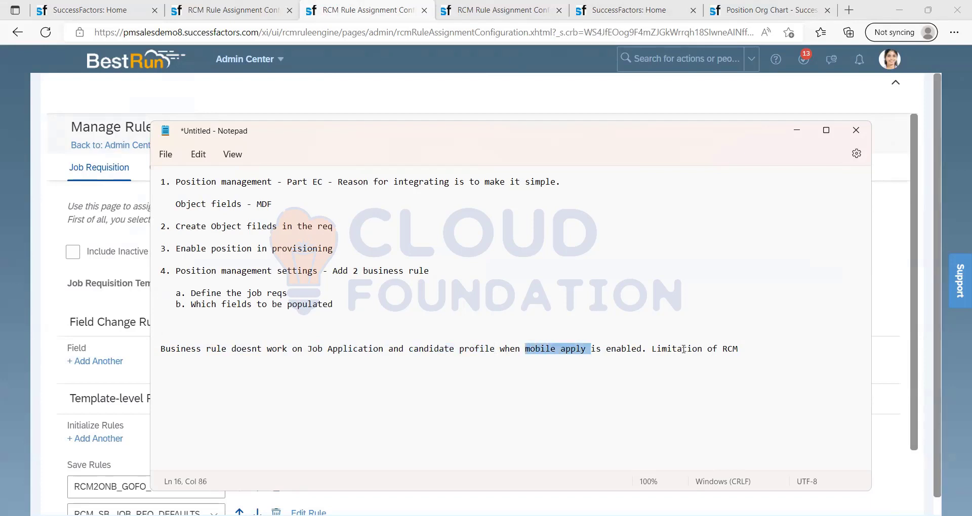
left_click(744, 310)
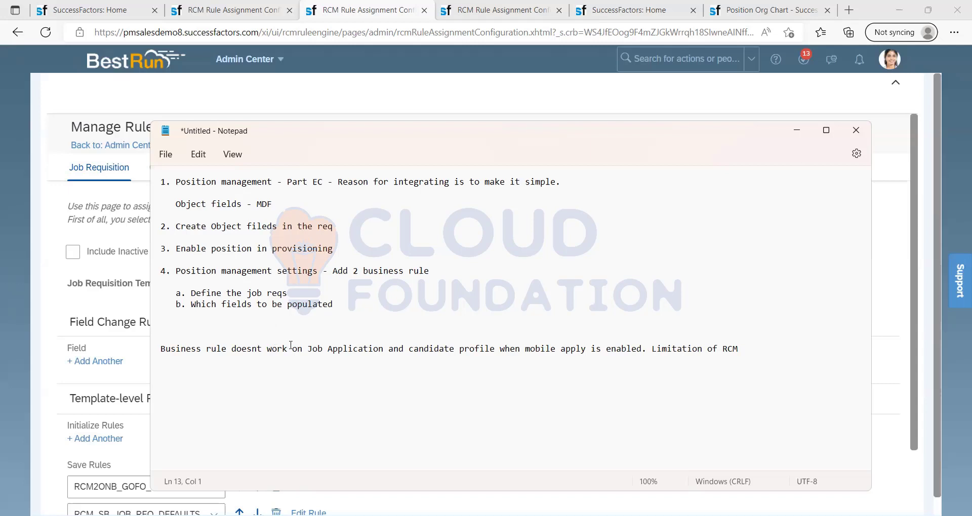
mouse_move(305, 349)
left_mouse_down()
mouse_move(348, 349)
mouse_move(308, 349)
left_mouse_up()
left_click(390, 358)
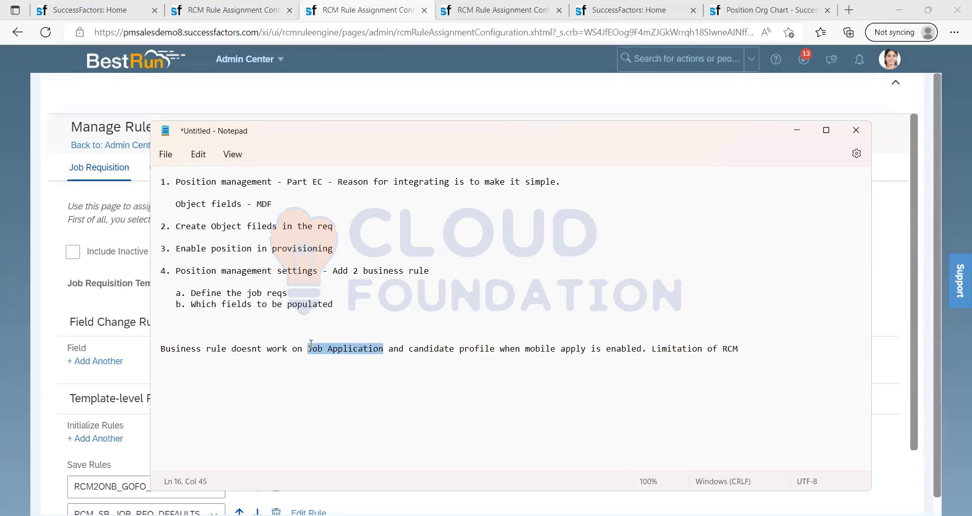
left_click(432, 349)
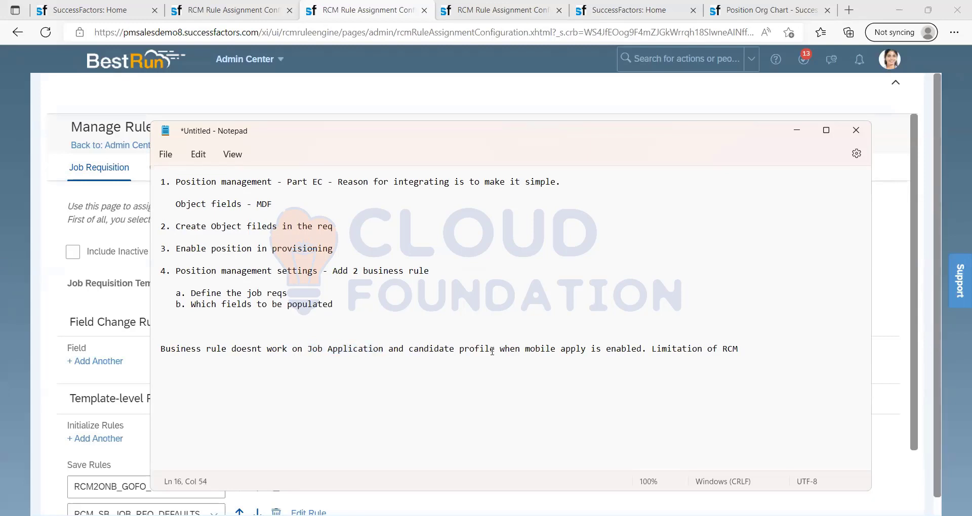
left_click_drag(495, 350, 454, 349)
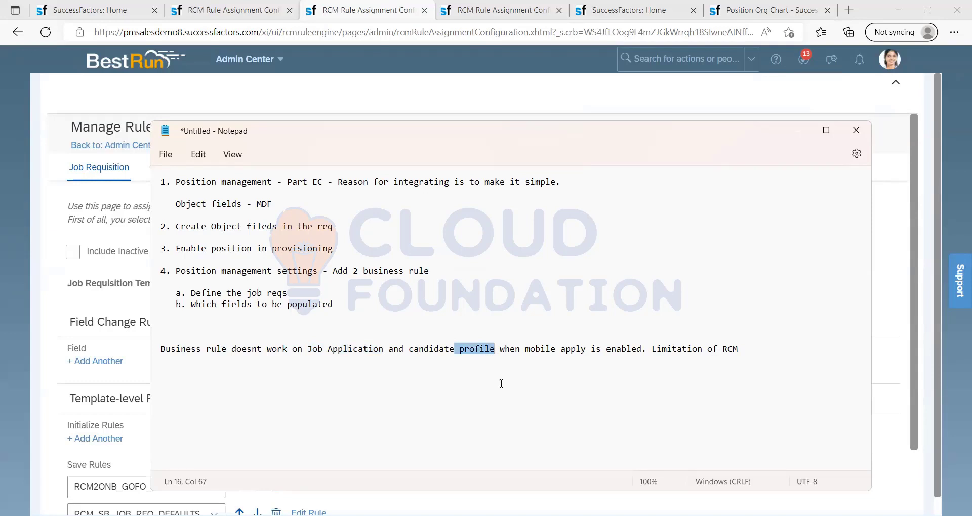